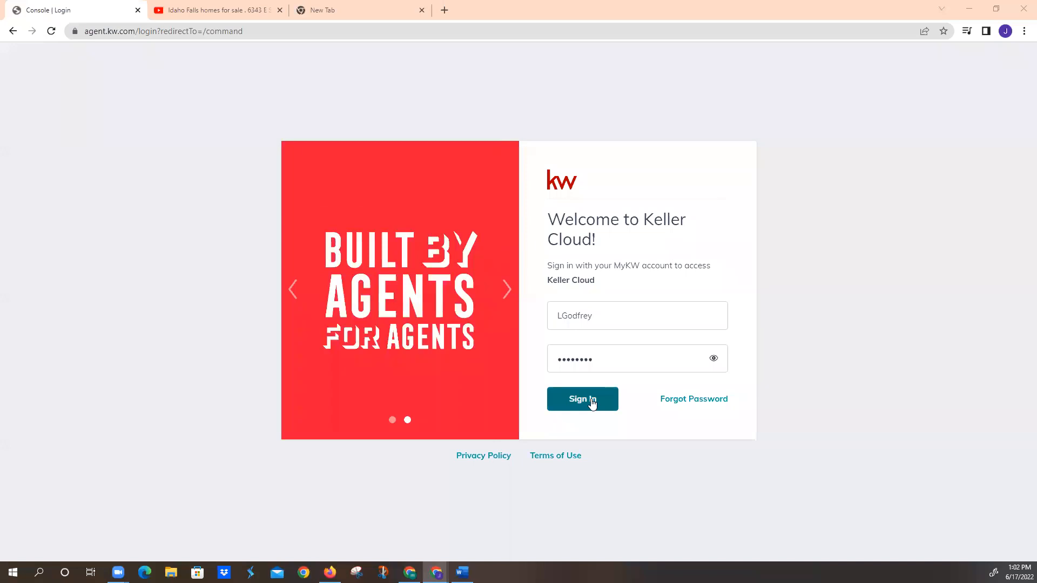
Step: Sign in to Keller Cloud with the prefilled credentials and open the Marketing Profile in the personal account's Connect settings
{"action": "left_click", "coordinate": [592, 402]}
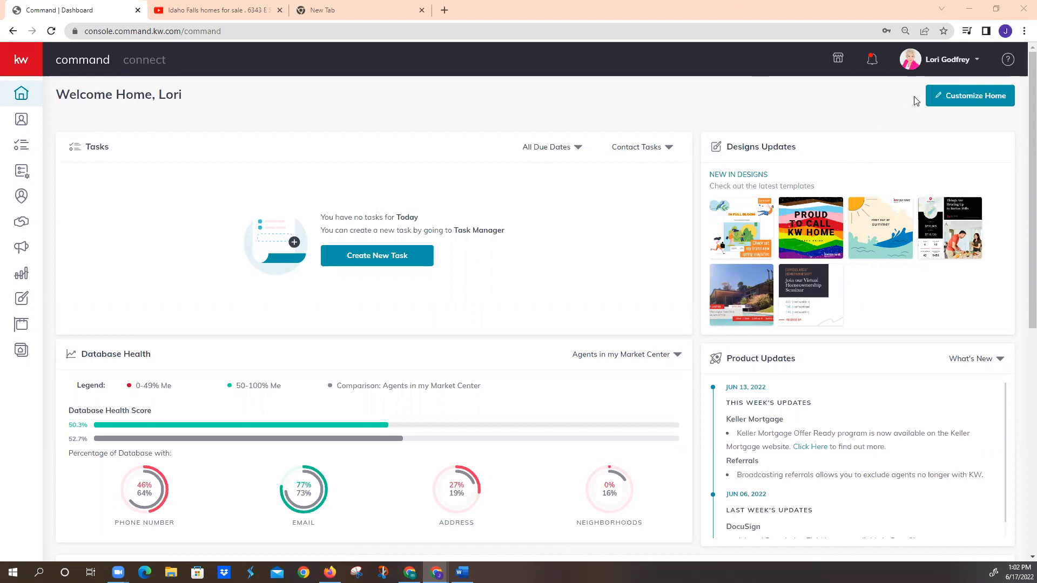
{"action": "left_click", "coordinate": [943, 64]}
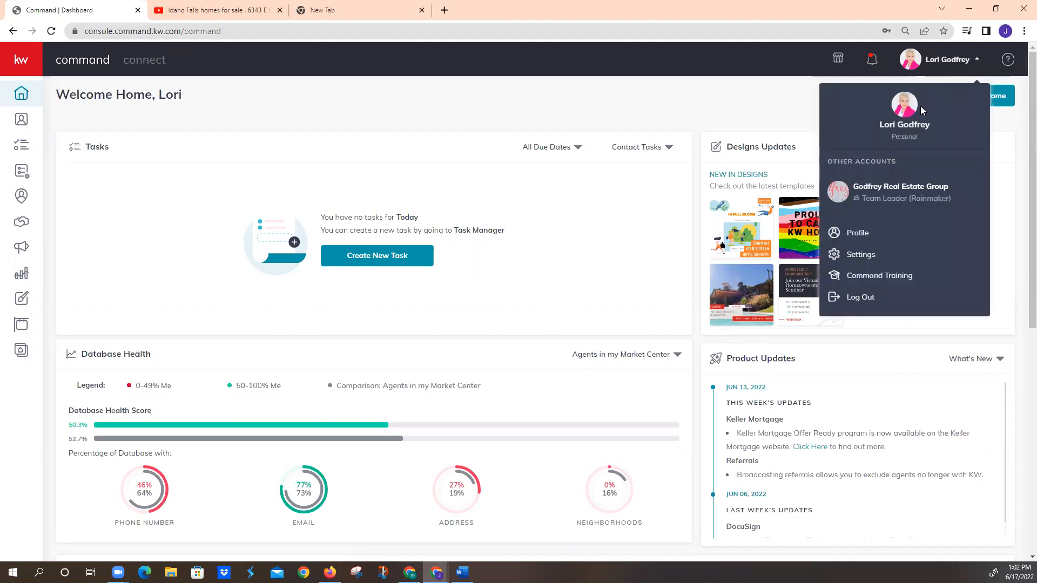
{"action": "left_click", "coordinate": [891, 263]}
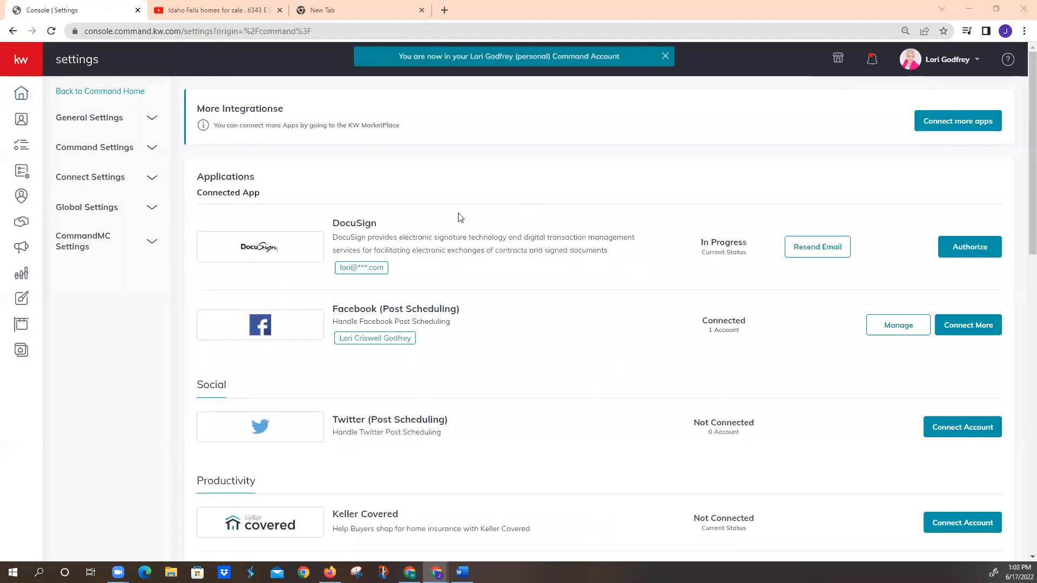
{"action": "left_click", "coordinate": [81, 179]}
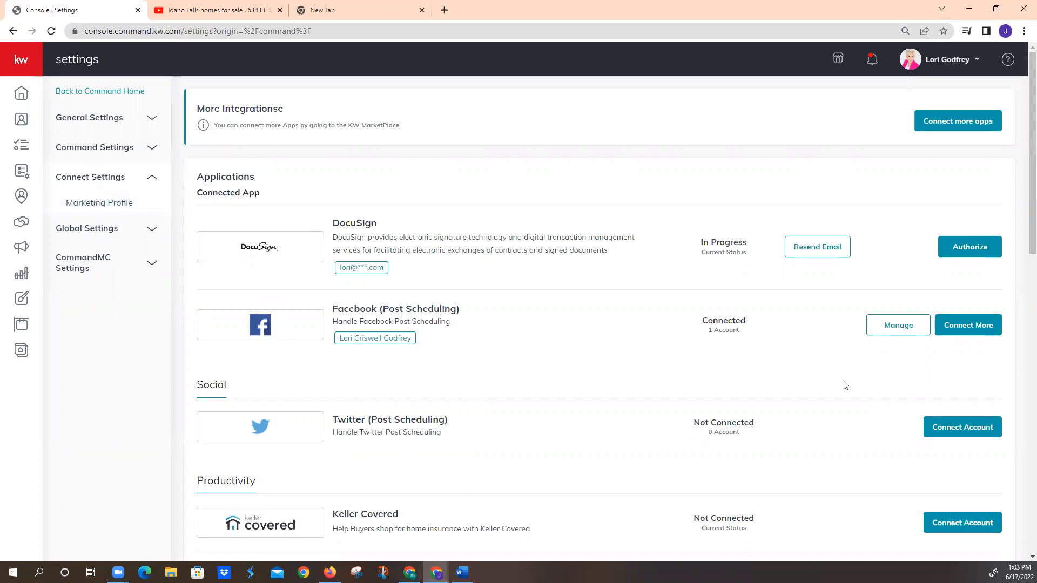
{"action": "left_click", "coordinate": [103, 205]}
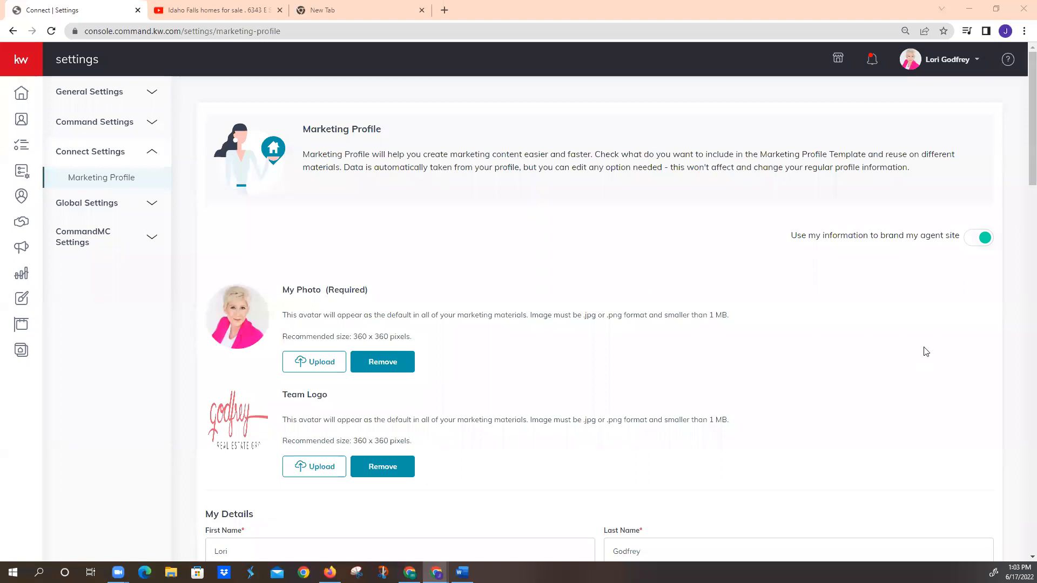
{"action": "left_click", "coordinate": [331, 10]}
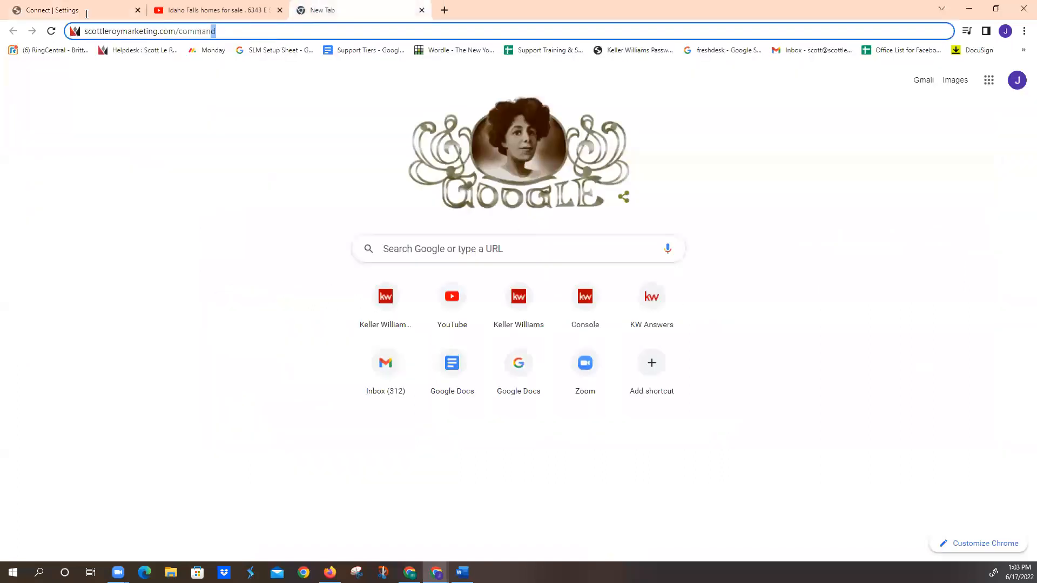
{"action": "left_click", "coordinate": [161, 25]}
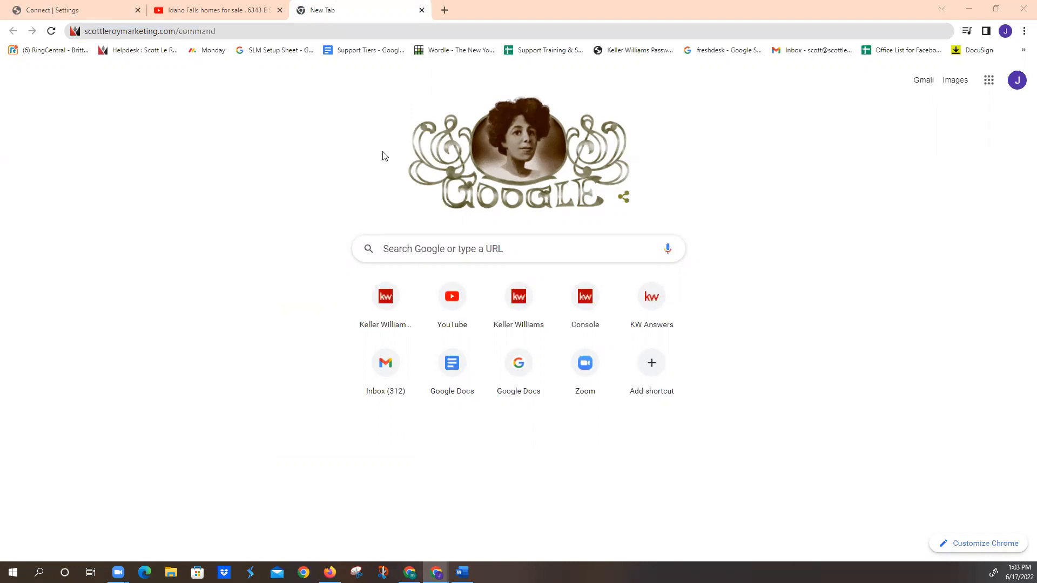
{"action": "left_click", "coordinate": [102, 15]}
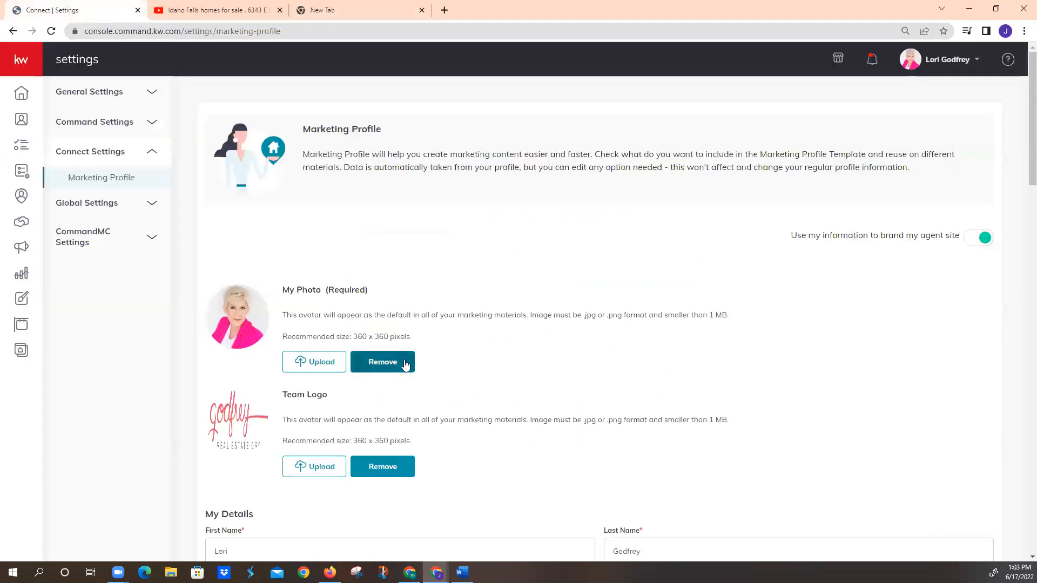
Step: Review the Marketing Profile's photo, logo, personal details, bio, contact, brokerage and compliance sections
{"action": "scroll", "coordinate": [405, 365], "scroll_direction": "down", "scroll_amount": 4}
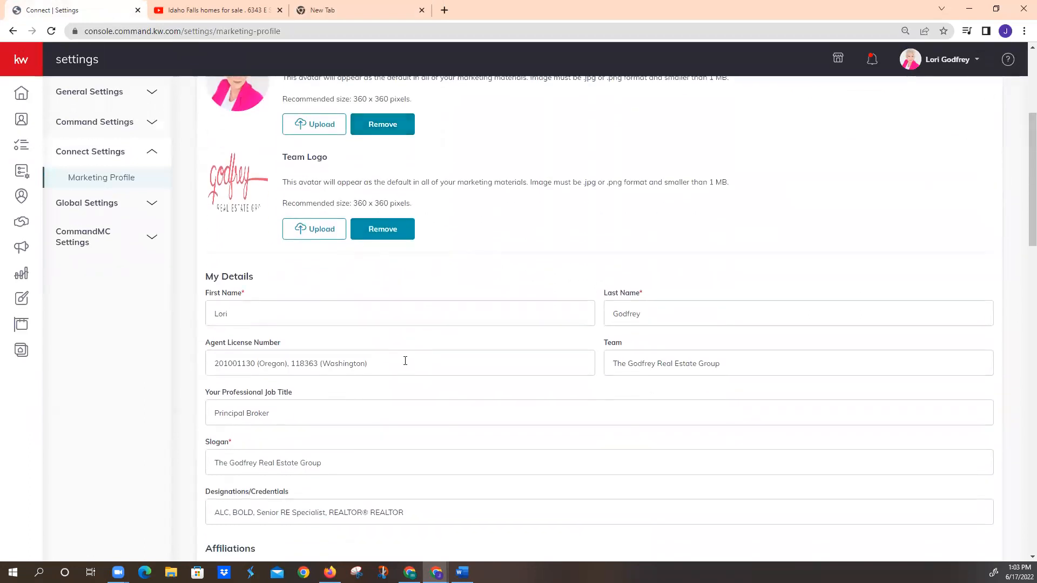
{"action": "scroll", "coordinate": [405, 361], "scroll_direction": "down", "scroll_amount": 3}
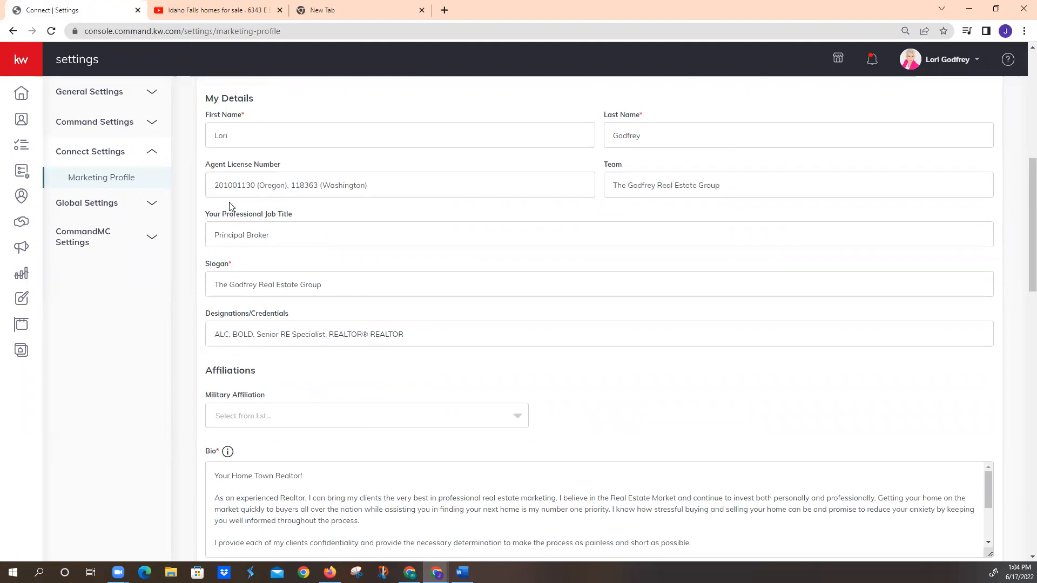
{"action": "scroll", "coordinate": [272, 362], "scroll_direction": "down", "scroll_amount": 5}
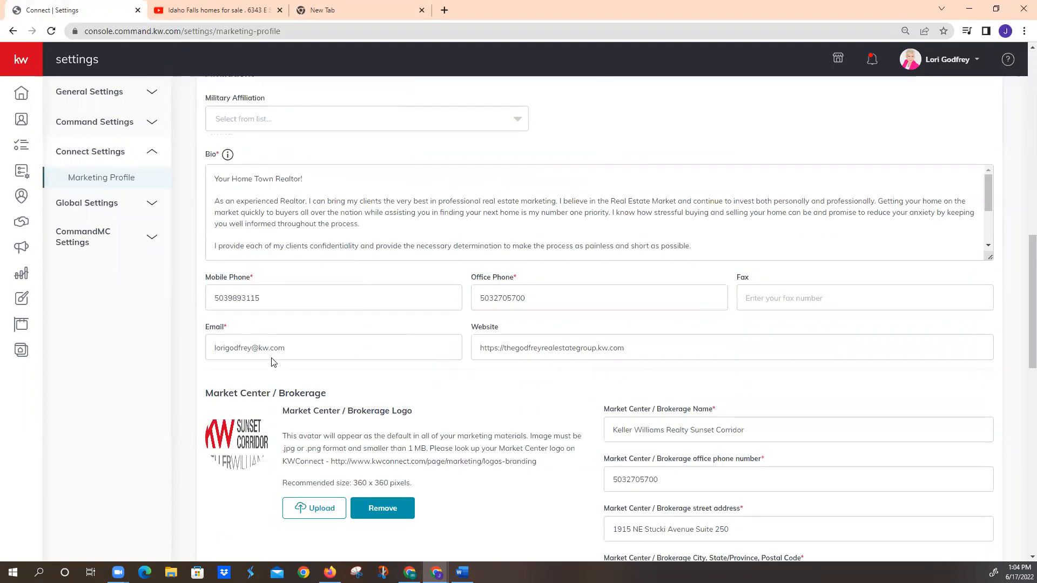
{"action": "scroll", "coordinate": [272, 357], "scroll_direction": "down", "scroll_amount": 2}
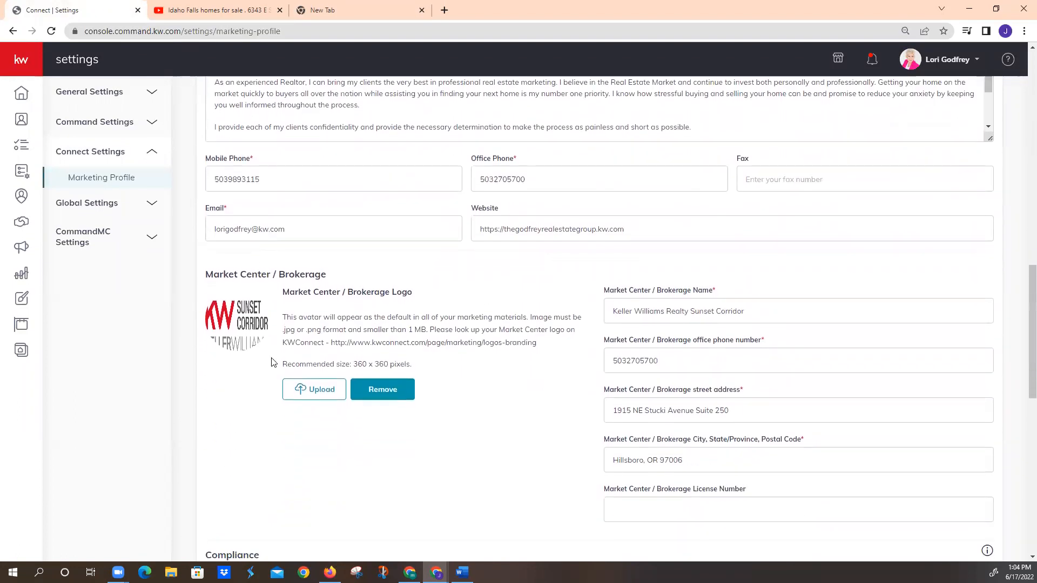
{"action": "scroll", "coordinate": [272, 359], "scroll_direction": "down", "scroll_amount": 3}
{"action": "scroll", "coordinate": [272, 362], "scroll_direction": "down", "scroll_amount": 2}
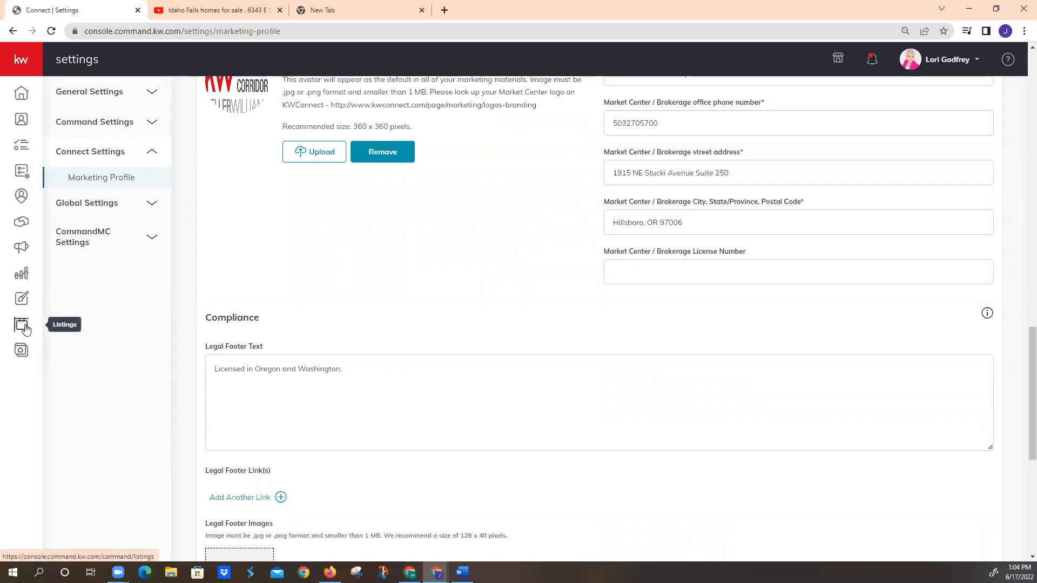
Step: Leave the settings for My Listings, open the $685,000 Beaverton listing and examine its details and open houses
{"action": "left_click", "coordinate": [20, 65]}
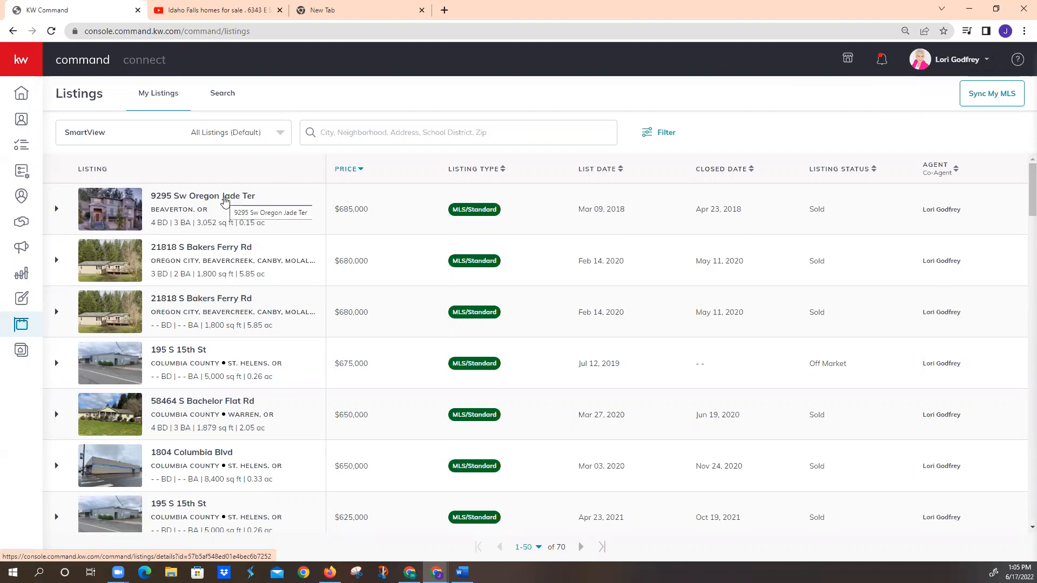
{"action": "left_click", "coordinate": [224, 201]}
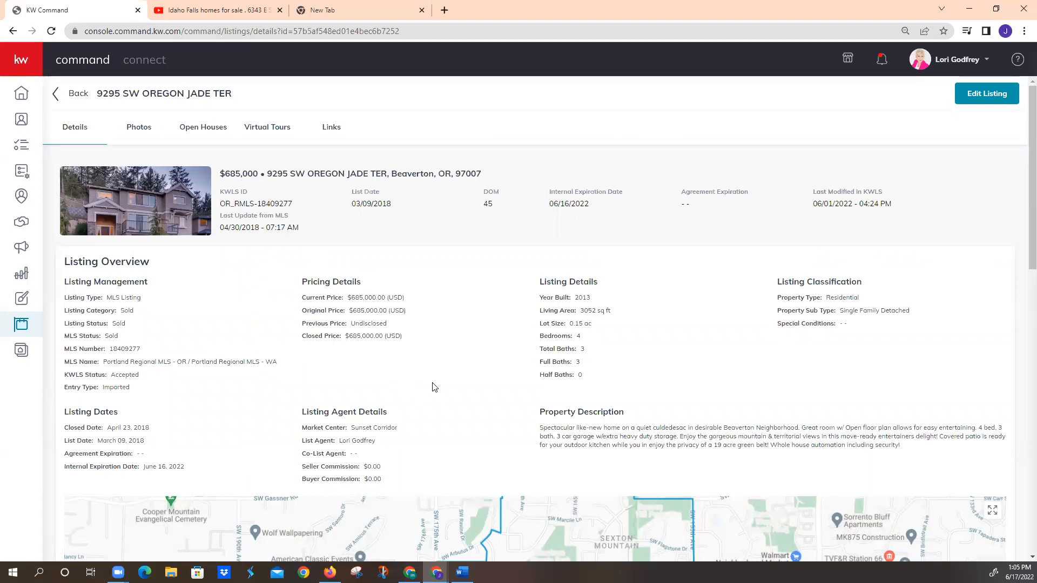
{"action": "scroll", "coordinate": [435, 387], "scroll_direction": "down", "scroll_amount": 4}
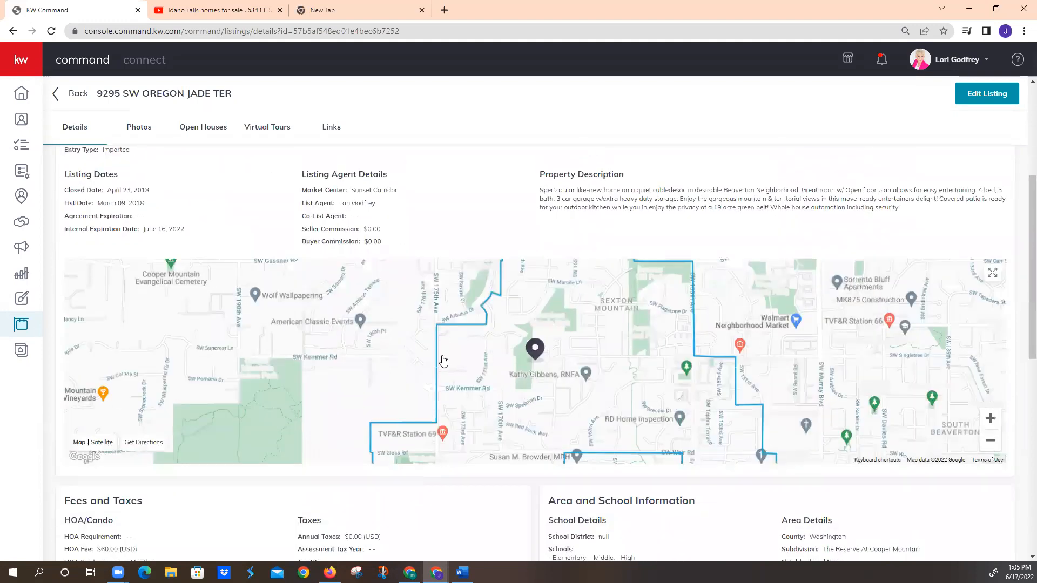
{"action": "scroll", "coordinate": [443, 361], "scroll_direction": "down", "scroll_amount": 2}
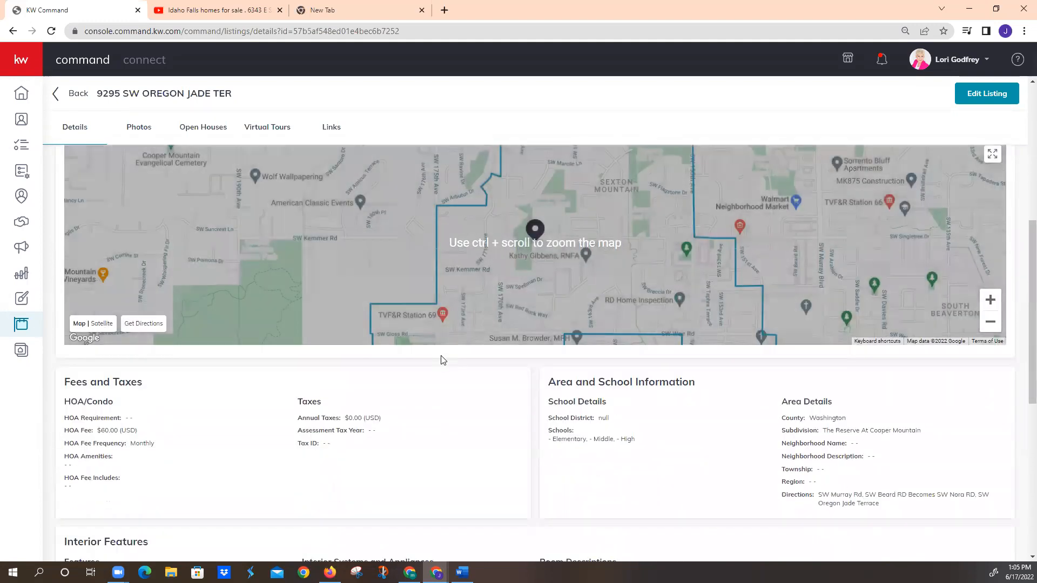
{"action": "scroll", "coordinate": [316, 439], "scroll_direction": "down", "scroll_amount": 2}
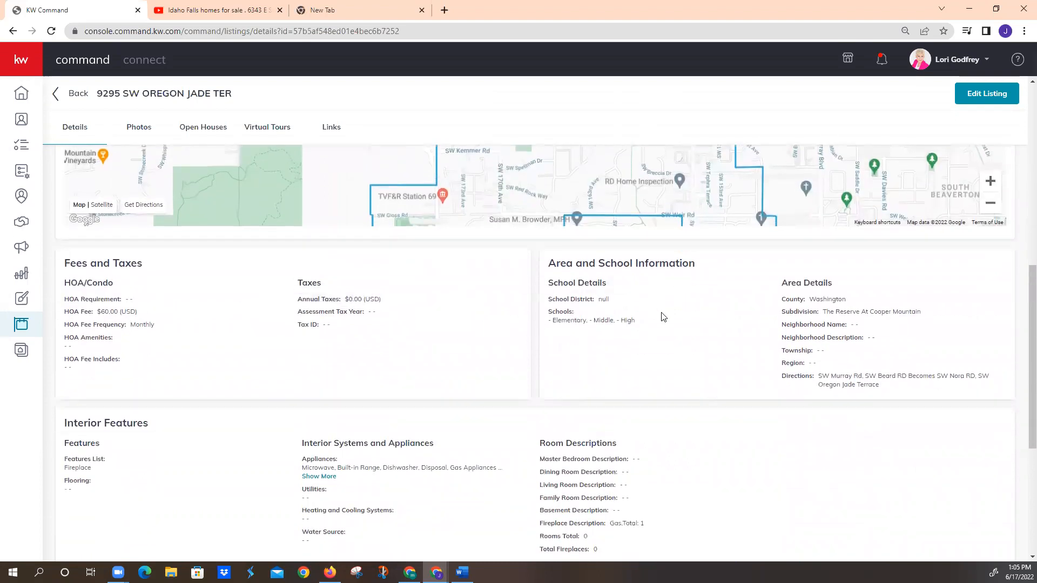
{"action": "scroll", "coordinate": [663, 316], "scroll_direction": "down", "scroll_amount": 2}
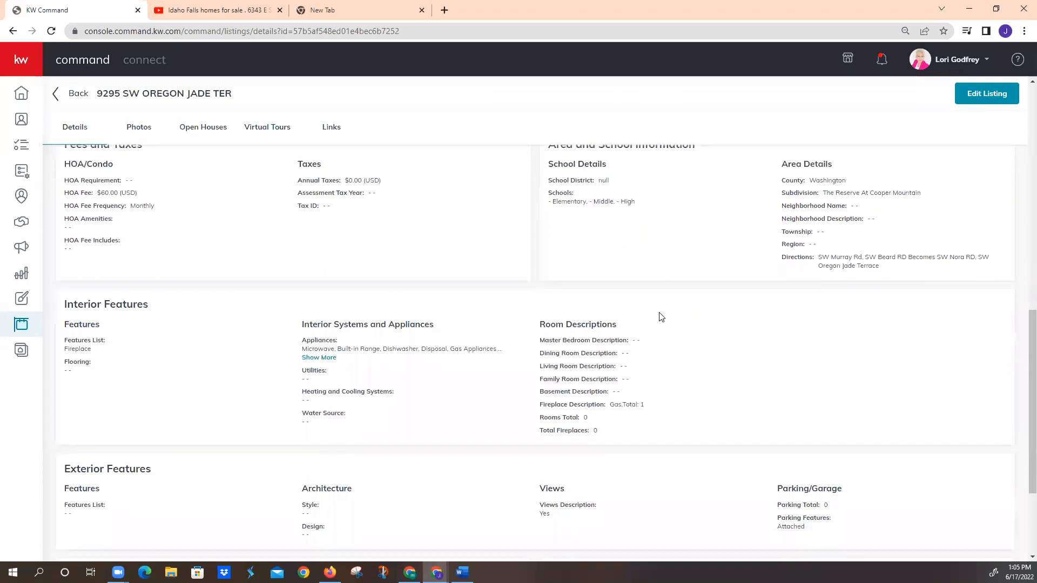
{"action": "scroll", "coordinate": [662, 317], "scroll_direction": "up", "scroll_amount": 5}
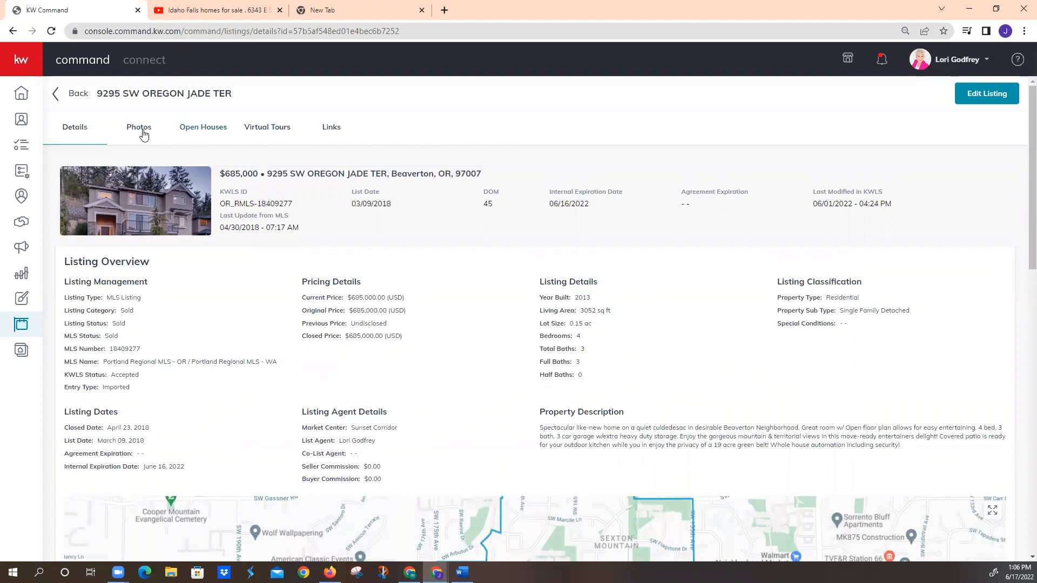
{"action": "left_click", "coordinate": [195, 130]}
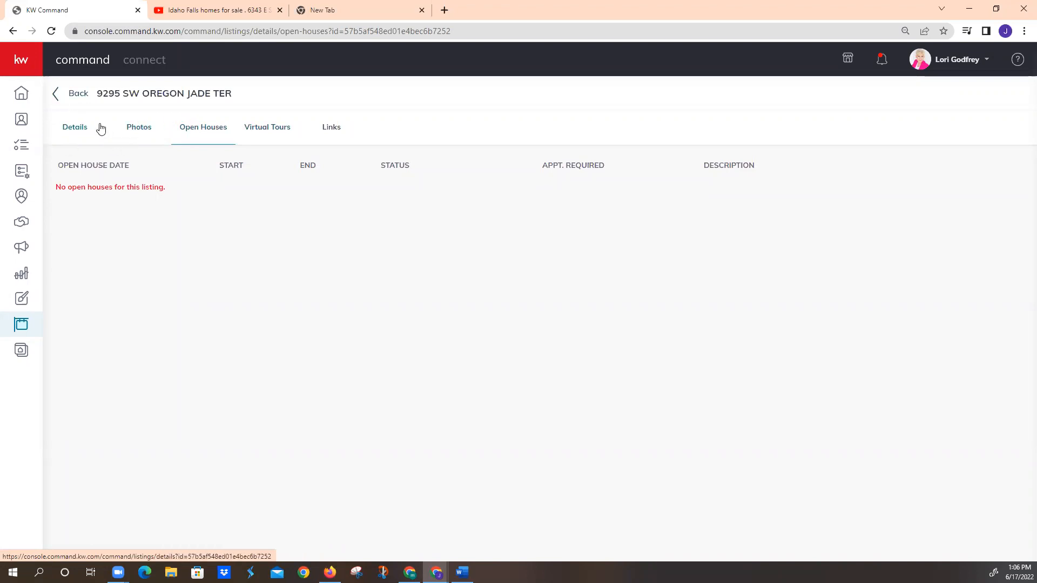
Step: Create a new page of the type As A Landing Page from the Consumer section's Landing Pages
{"action": "left_click", "coordinate": [20, 358]}
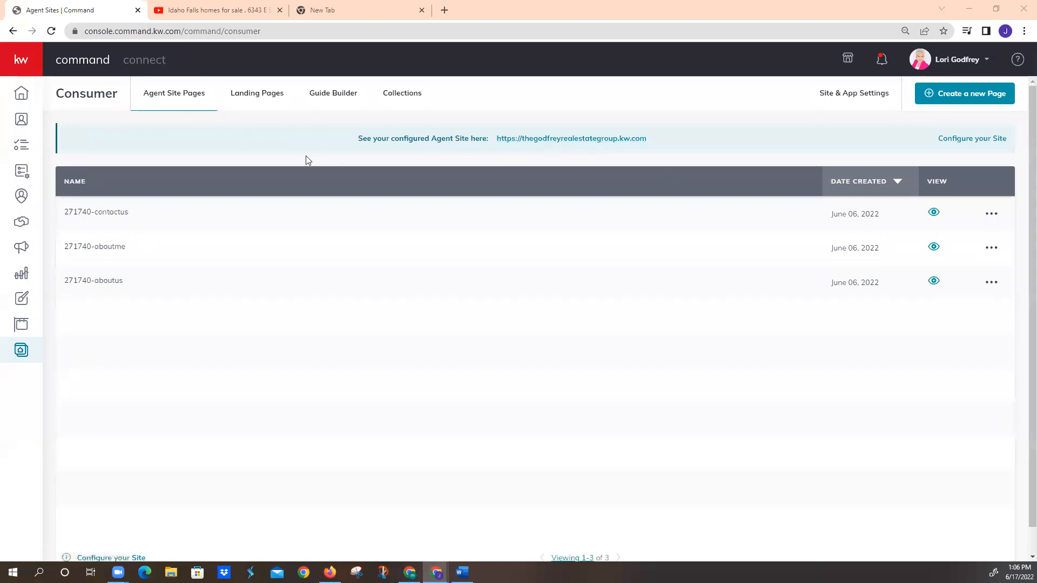
{"action": "left_click", "coordinate": [258, 95]}
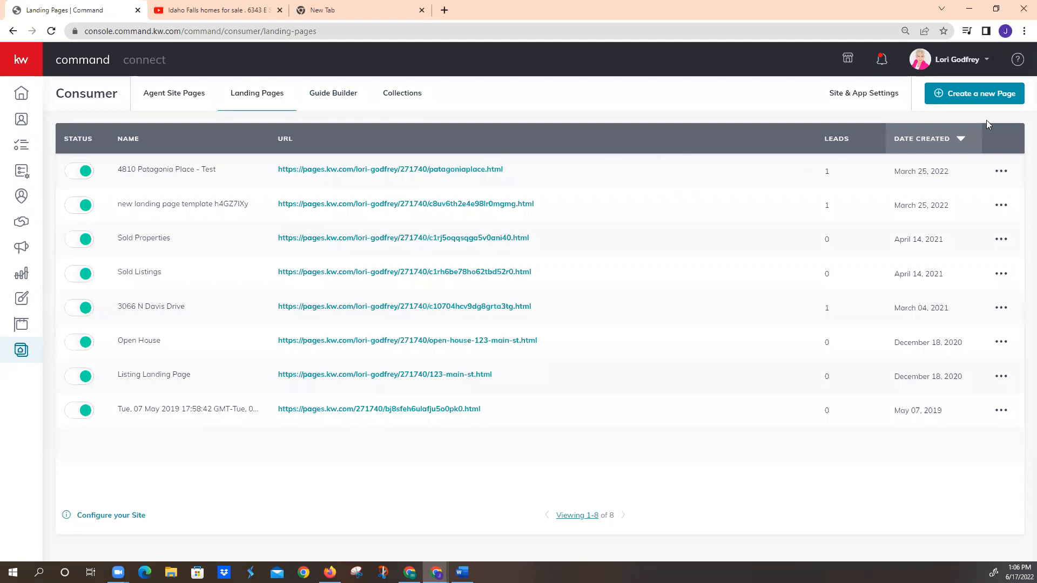
{"action": "left_click", "coordinate": [984, 102]}
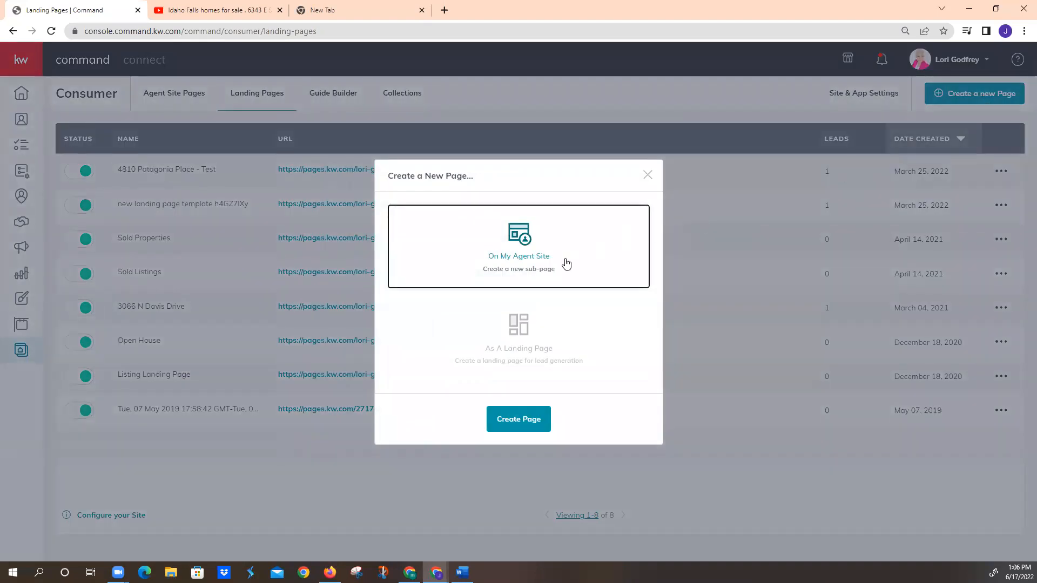
{"action": "left_click", "coordinate": [532, 354]}
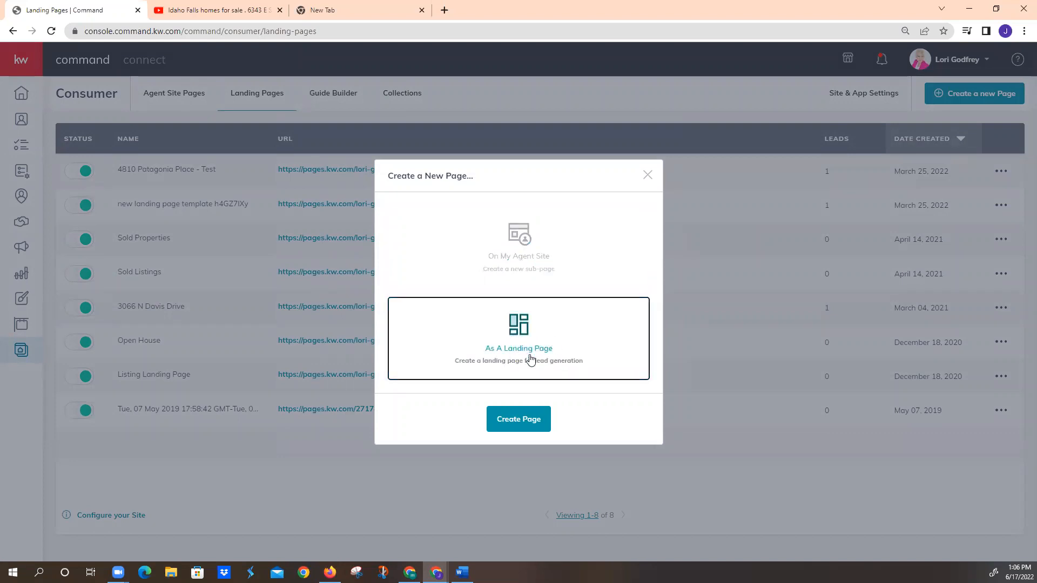
{"action": "left_click", "coordinate": [530, 419]}
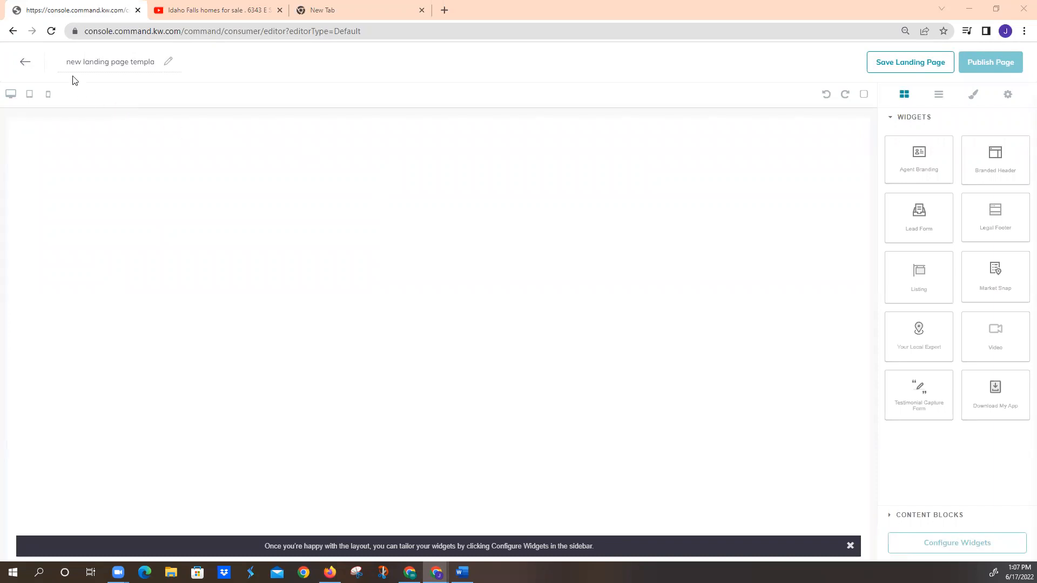
Step: Rename the new landing page with the property's street address
{"action": "left_click_drag", "start_coordinate": [69, 61], "coordinate": [167, 52]}
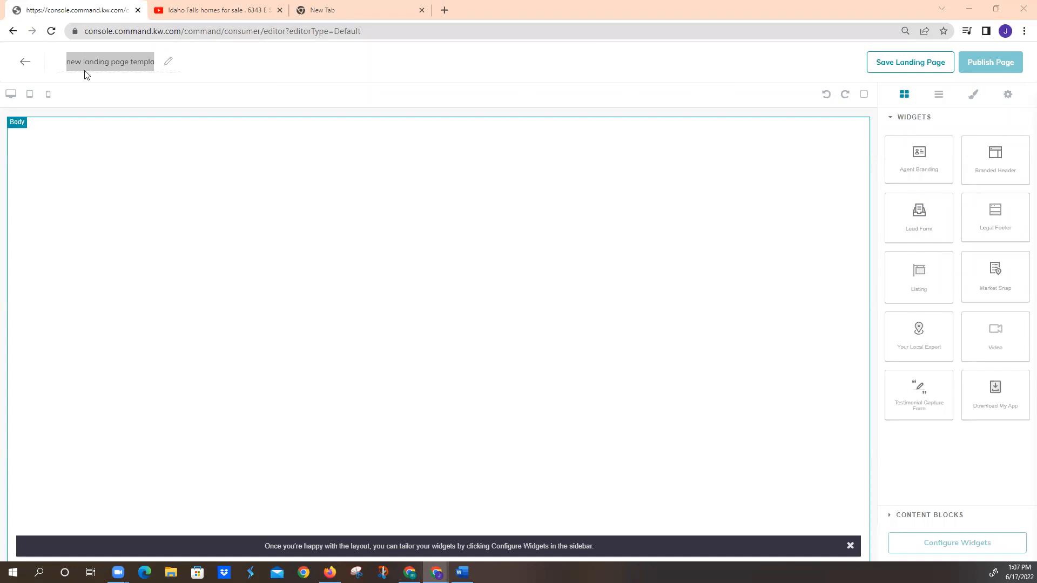
{"action": "left_click", "coordinate": [93, 60]}
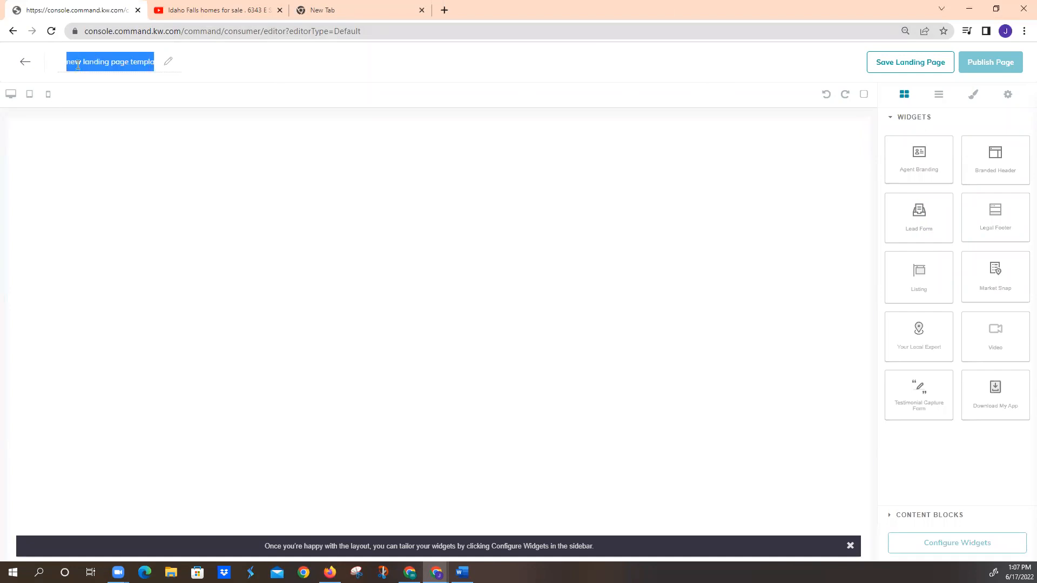
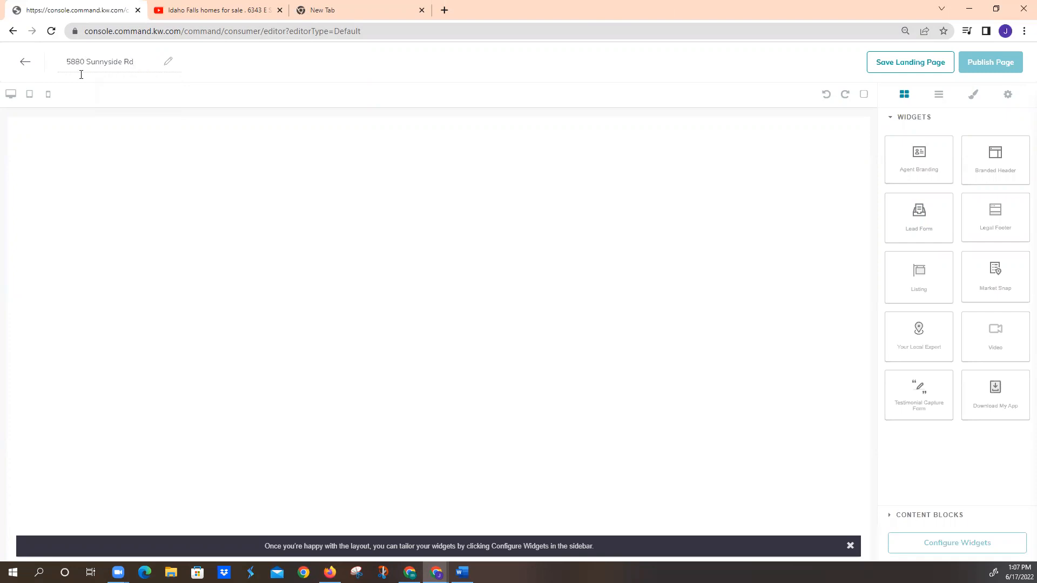
{"action": "key", "text": "Tab"}
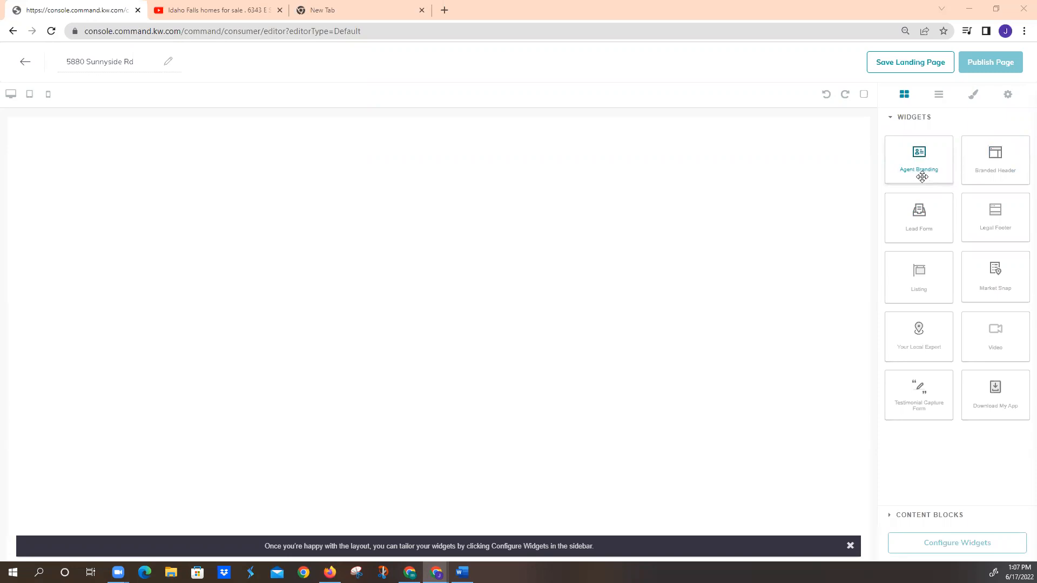
Step: Try the Agent Branding widget on the blank page, then delete it from the page
{"action": "left_click_drag", "start_coordinate": [917, 162], "coordinate": [634, 155]}
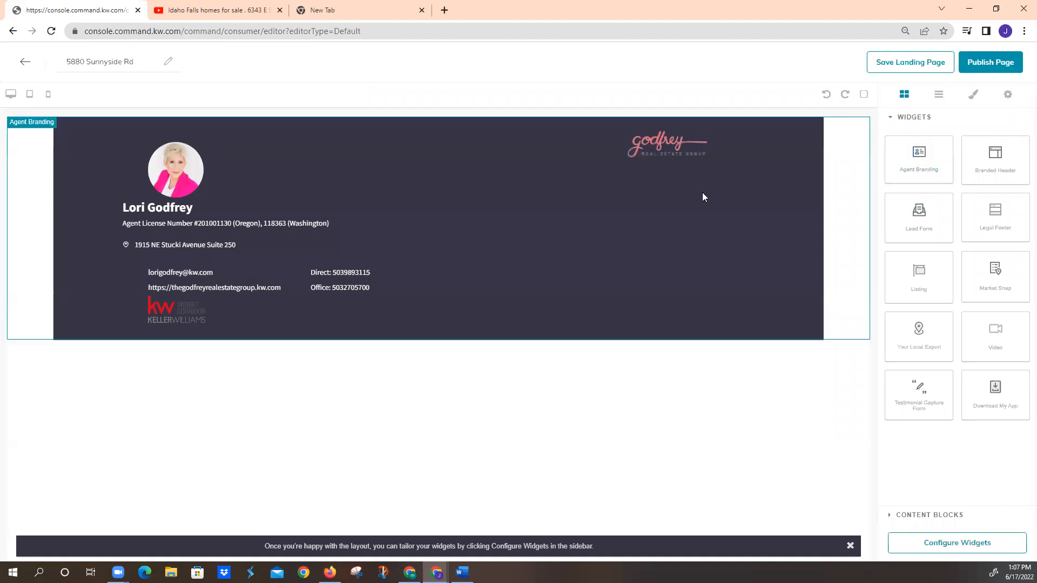
{"action": "left_click", "coordinate": [837, 160]}
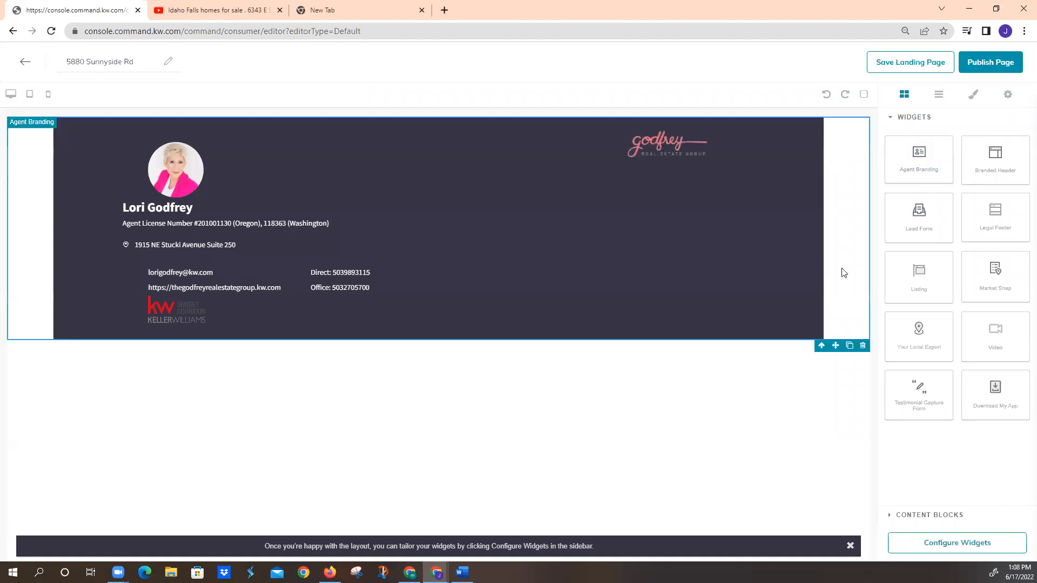
{"action": "left_click", "coordinate": [863, 347]}
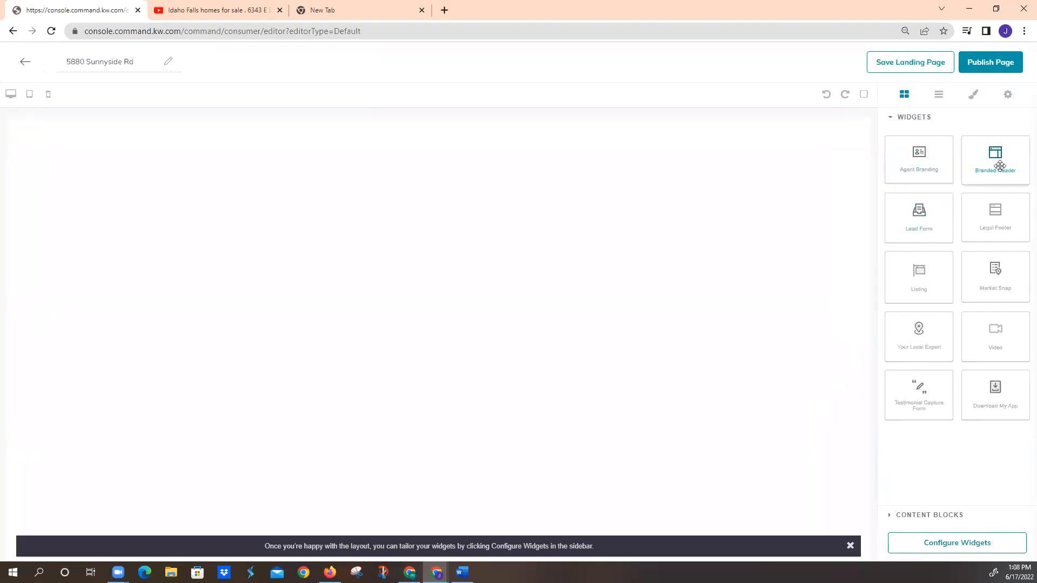
Step: Add a Branded Header widget to the blank page and a Listing widget directly beneath it
{"action": "left_click_drag", "start_coordinate": [1000, 171], "coordinate": [785, 180]}
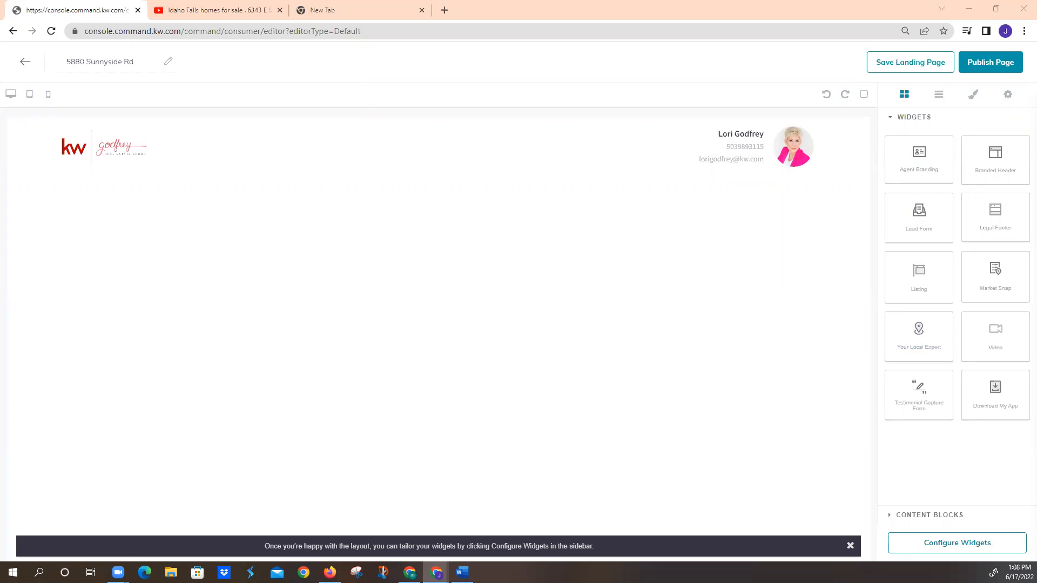
{"action": "left_click_drag", "start_coordinate": [927, 270], "coordinate": [604, 209]}
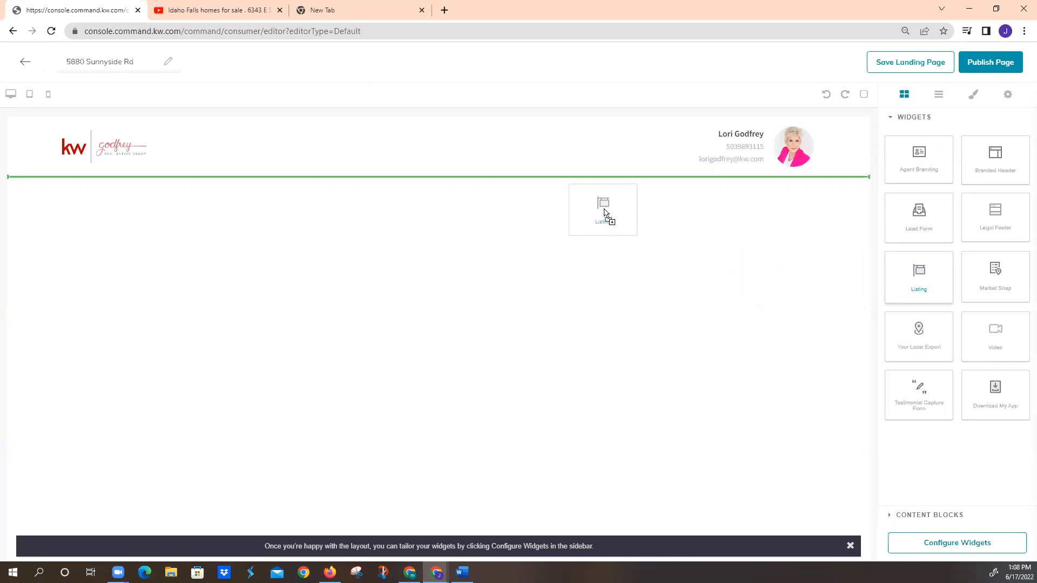
{"action": "left_click_drag", "start_coordinate": [604, 211], "coordinate": [524, 237]}
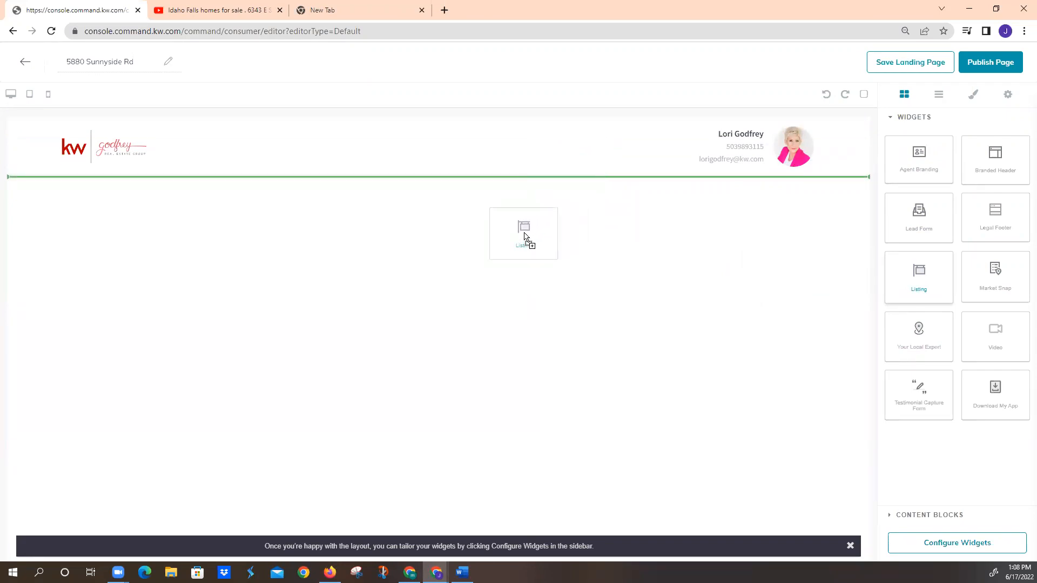
{"action": "left_click_drag", "start_coordinate": [525, 237], "coordinate": [524, 231]}
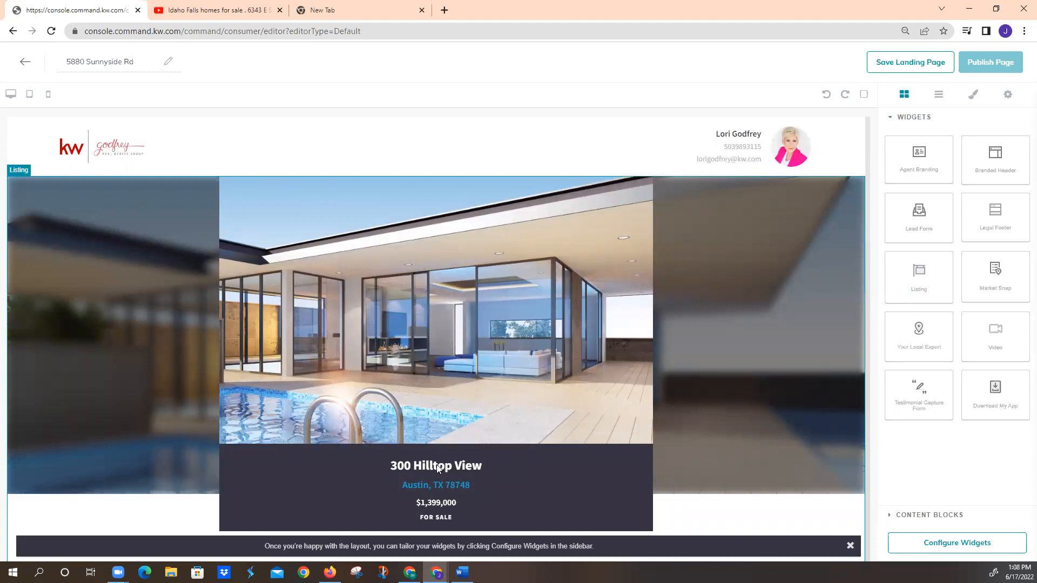
Step: Examine the Listing widget's sample content, from the main photo and property description to the details, features and map
{"action": "scroll", "coordinate": [483, 426], "scroll_direction": "down", "scroll_amount": 3}
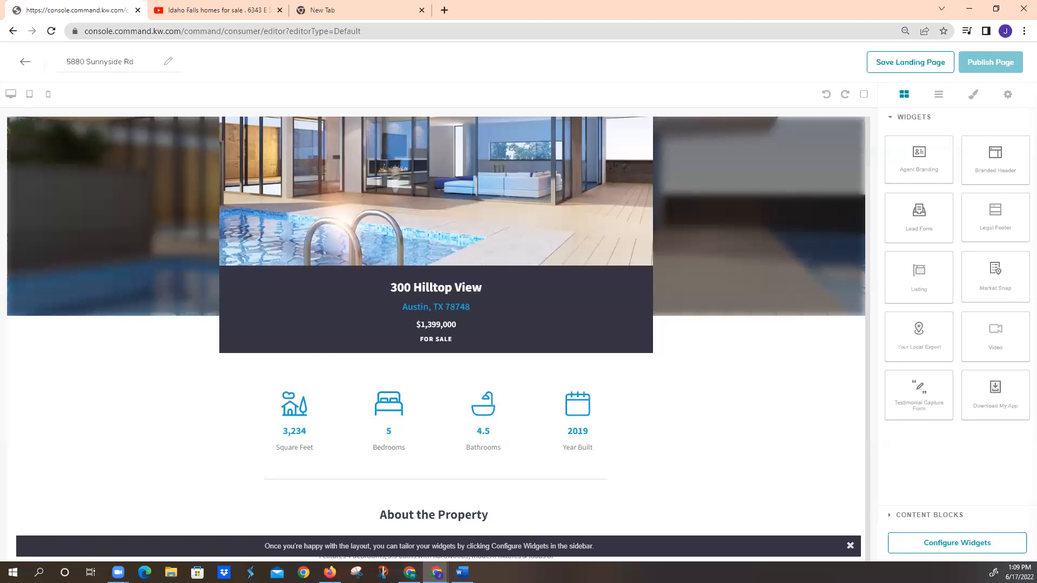
{"action": "scroll", "coordinate": [713, 419], "scroll_direction": "down", "scroll_amount": 5}
{"action": "scroll", "coordinate": [711, 420], "scroll_direction": "down", "scroll_amount": 10}
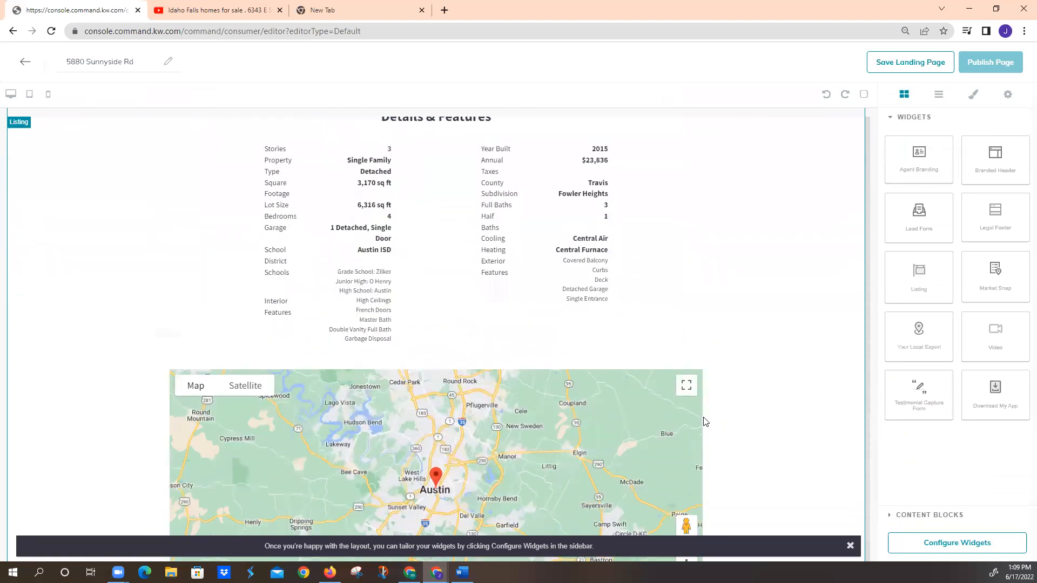
{"action": "scroll", "coordinate": [704, 421], "scroll_direction": "down", "scroll_amount": 1}
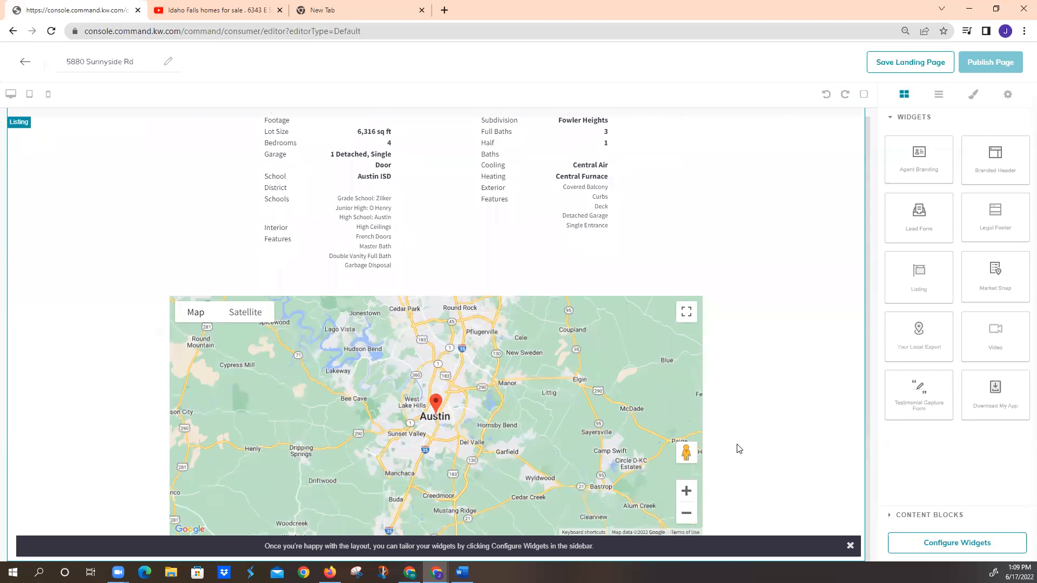
{"action": "scroll", "coordinate": [749, 431], "scroll_direction": "up", "scroll_amount": 2}
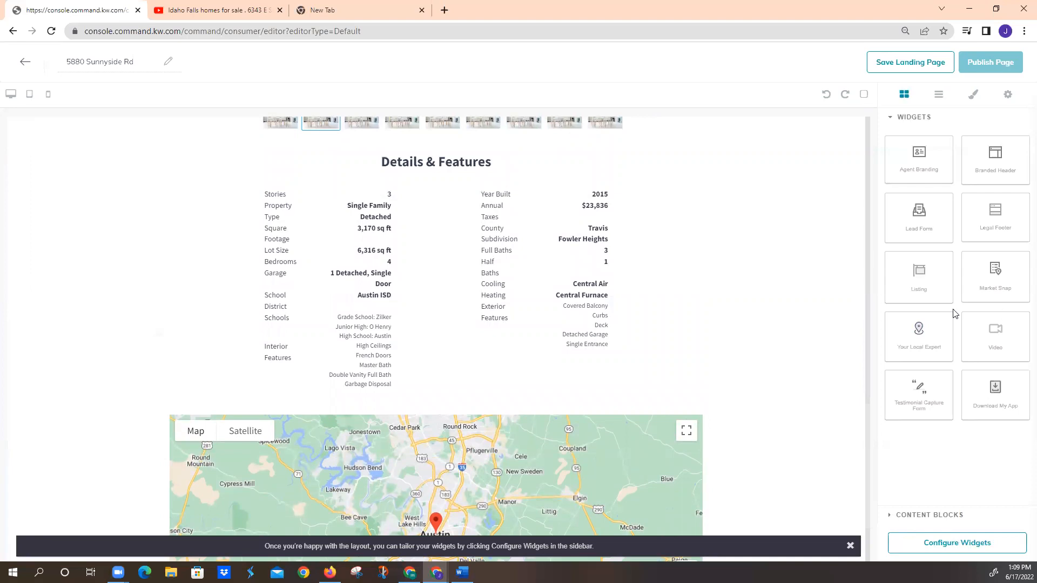
{"action": "scroll", "coordinate": [700, 383], "scroll_direction": "down", "scroll_amount": 1}
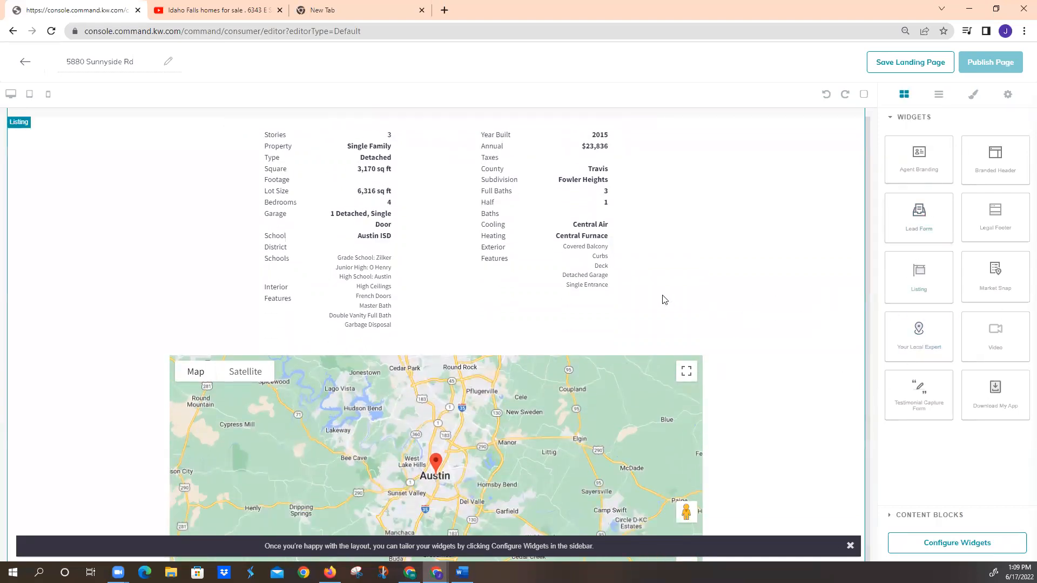
{"action": "scroll", "coordinate": [662, 298], "scroll_direction": "up", "scroll_amount": 8}
{"action": "scroll", "coordinate": [651, 291], "scroll_direction": "up", "scroll_amount": 6}
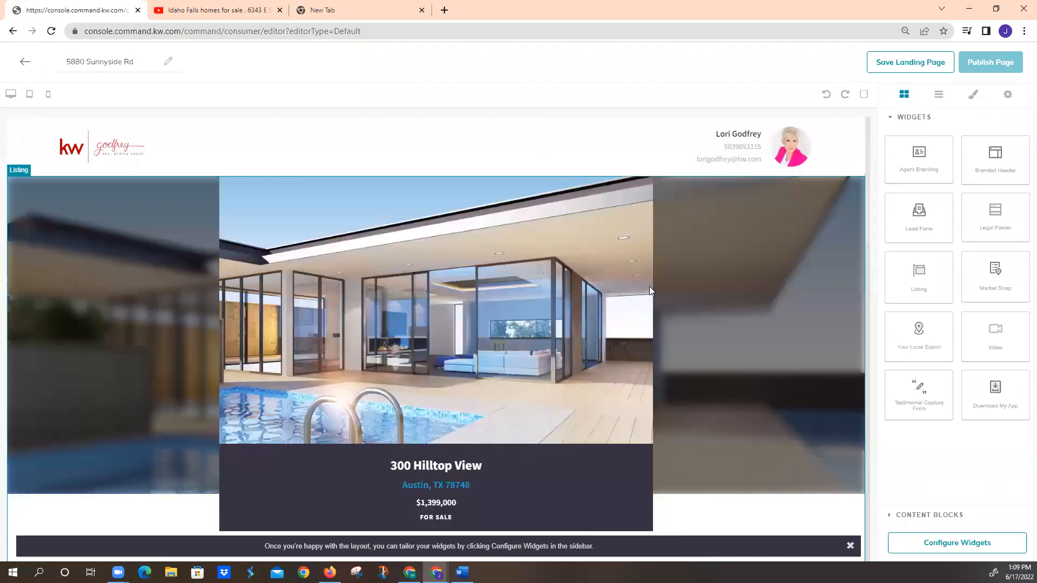
{"action": "scroll", "coordinate": [651, 291], "scroll_direction": "down", "scroll_amount": 5}
{"action": "scroll", "coordinate": [652, 291], "scroll_direction": "down", "scroll_amount": 9}
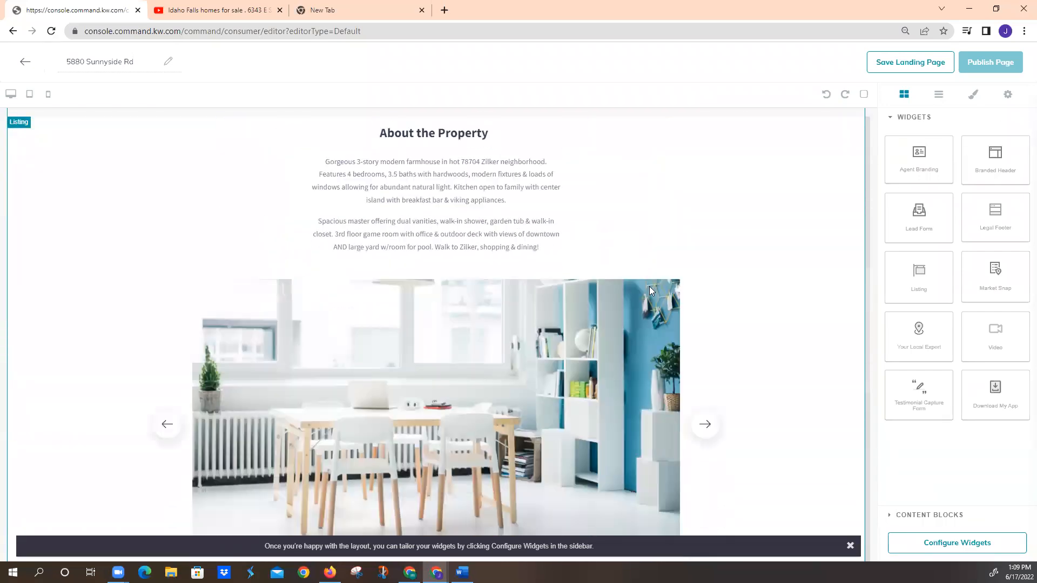
{"action": "scroll", "coordinate": [640, 305], "scroll_direction": "down", "scroll_amount": 3}
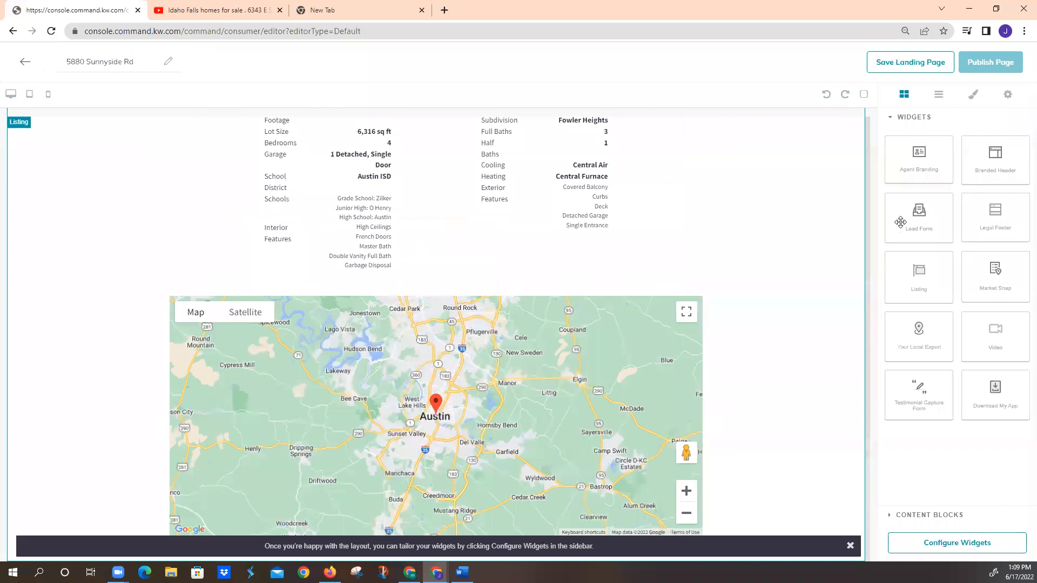
Step: Add a Lead Form widget below the listing's map, dismiss the layout tip and add a Video widget beneath the form
{"action": "left_click_drag", "start_coordinate": [918, 214], "coordinate": [542, 516]}
{"action": "scroll", "coordinate": [542, 516], "scroll_direction": "down", "scroll_amount": 5}
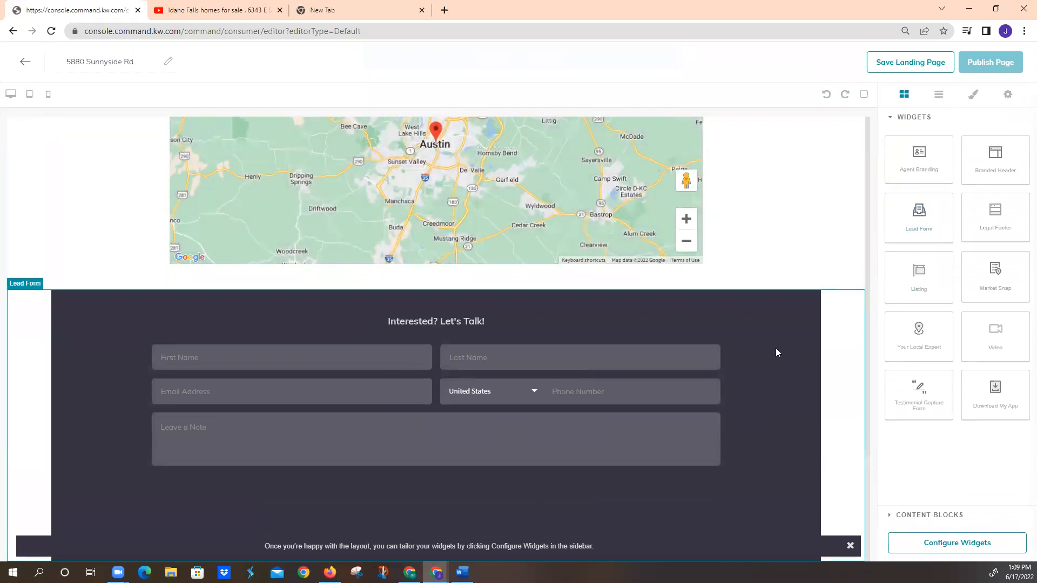
{"action": "left_click", "coordinate": [849, 549]}
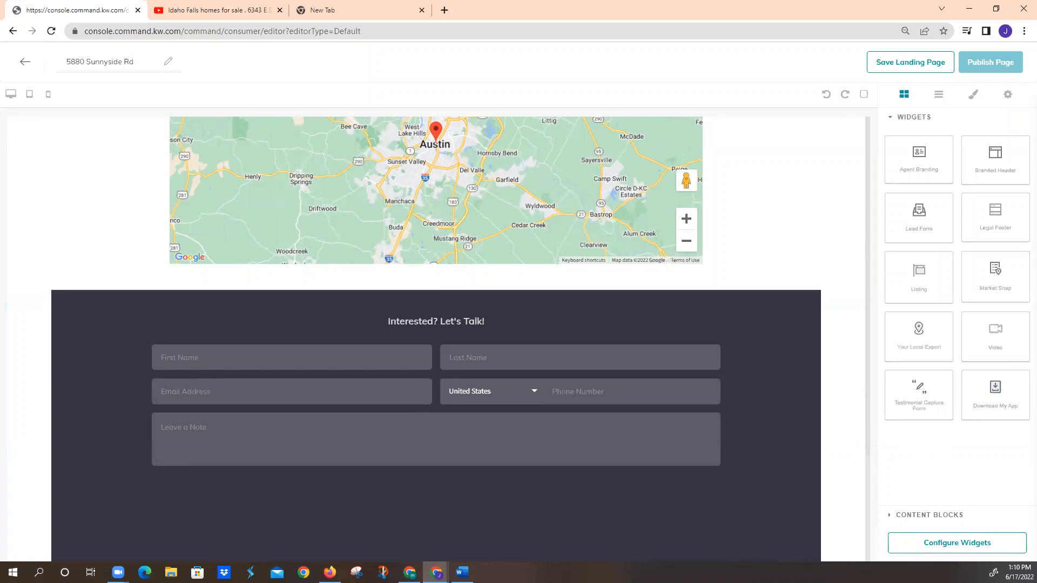
{"action": "left_click_drag", "start_coordinate": [999, 335], "coordinate": [665, 452]}
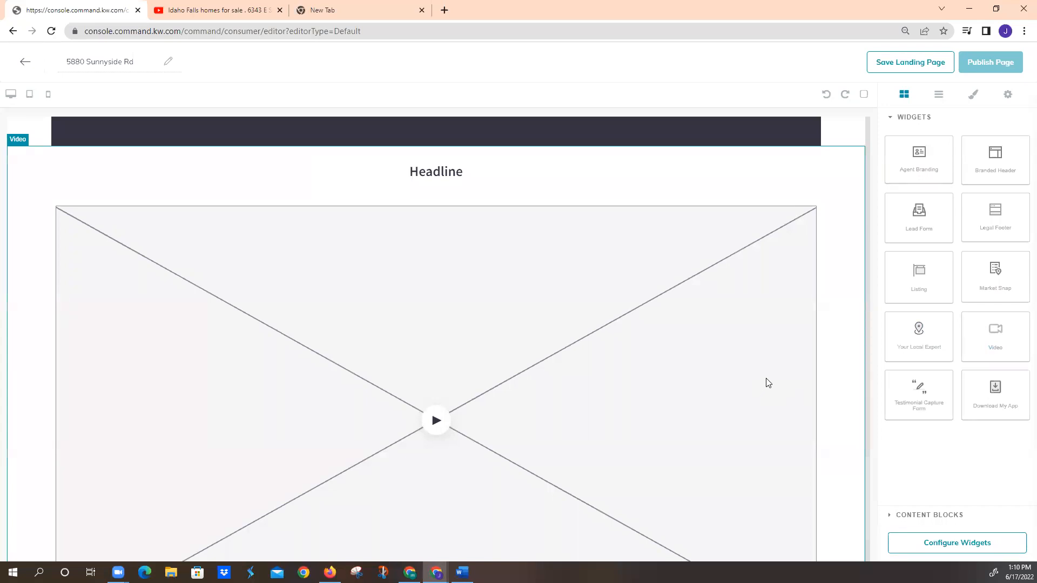
Step: Add a Market Snap widget below the video description and review its map and statistics
{"action": "scroll", "coordinate": [745, 388], "scroll_direction": "down", "scroll_amount": 2}
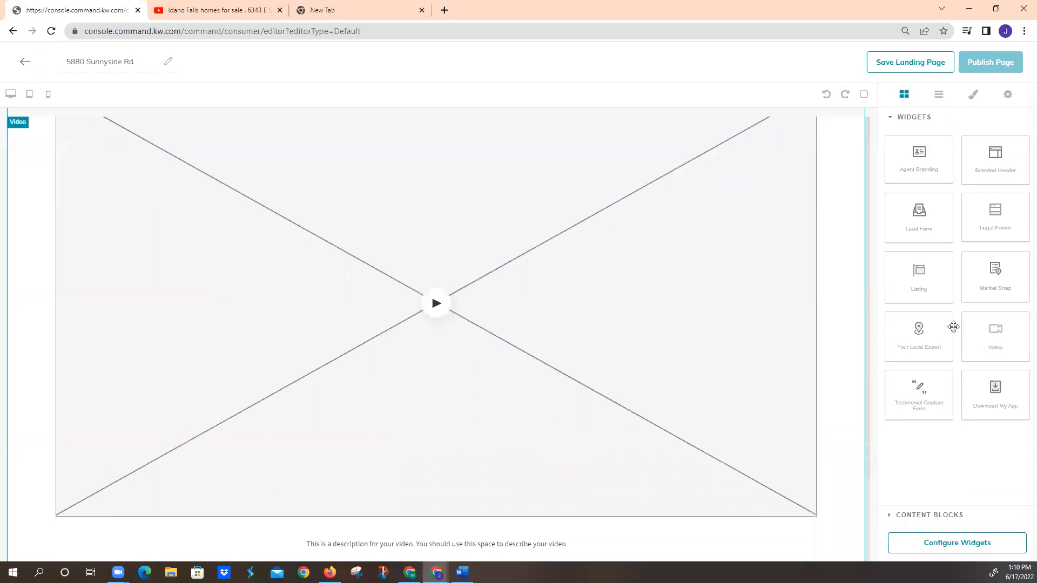
{"action": "left_click_drag", "start_coordinate": [1000, 271], "coordinate": [579, 535]}
{"action": "scroll", "coordinate": [578, 524], "scroll_direction": "down", "scroll_amount": 4}
{"action": "scroll", "coordinate": [505, 478], "scroll_direction": "down", "scroll_amount": 1}
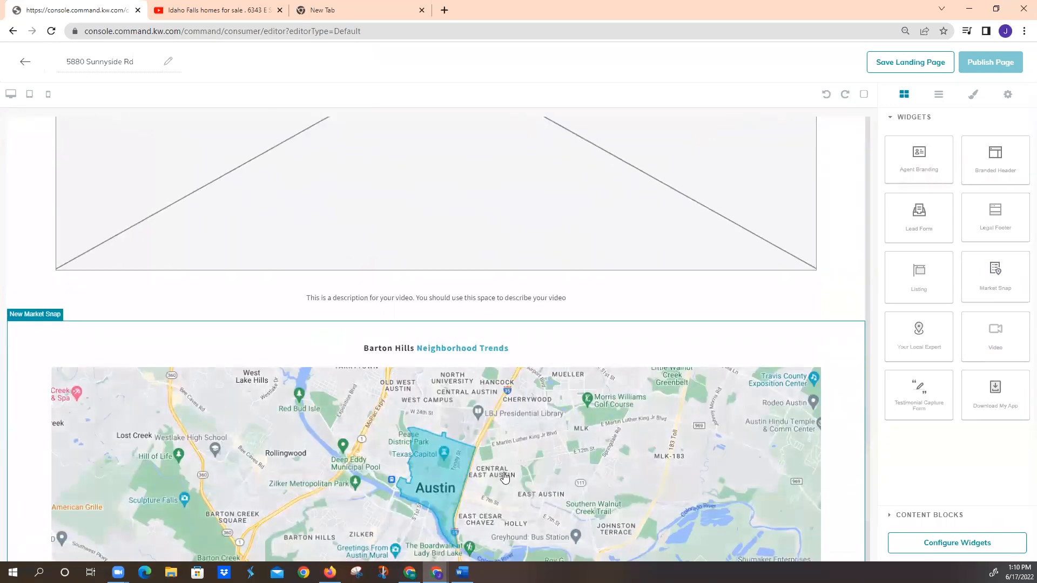
{"action": "scroll", "coordinate": [505, 478], "scroll_direction": "down", "scroll_amount": 2}
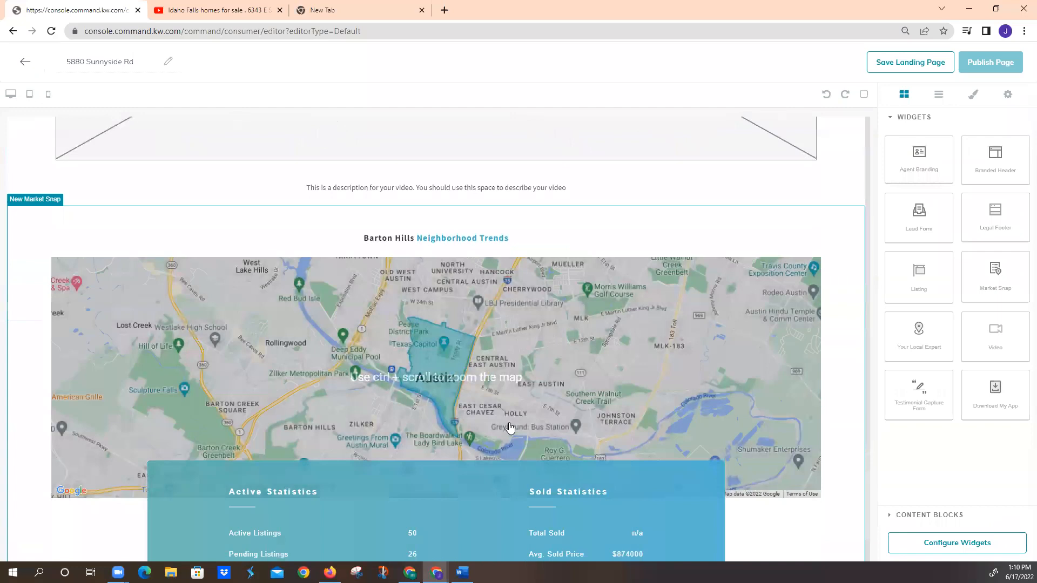
{"action": "scroll", "coordinate": [510, 428], "scroll_direction": "down", "scroll_amount": 2}
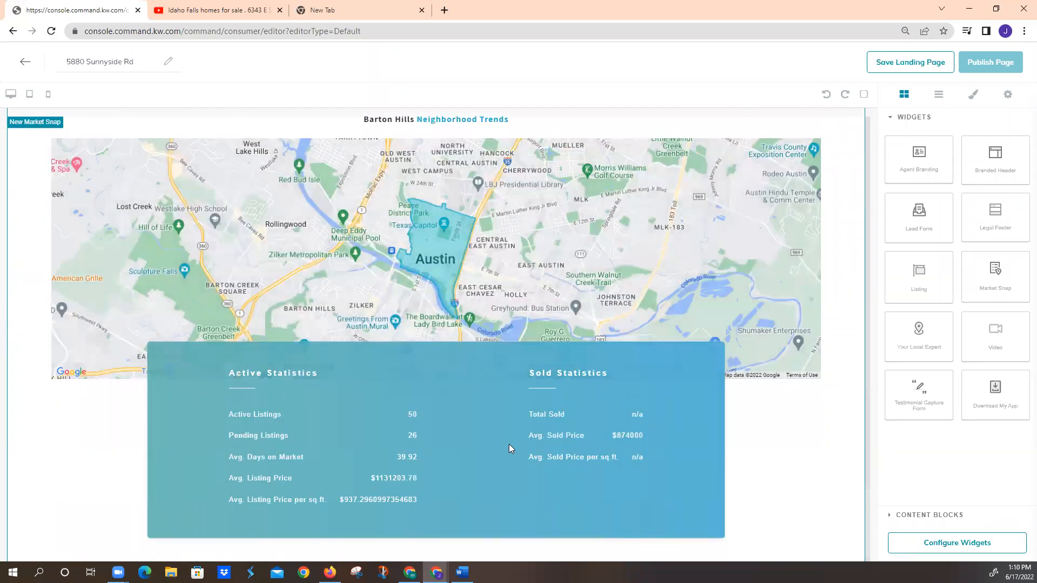
{"action": "scroll", "coordinate": [509, 444], "scroll_direction": "down", "scroll_amount": 1}
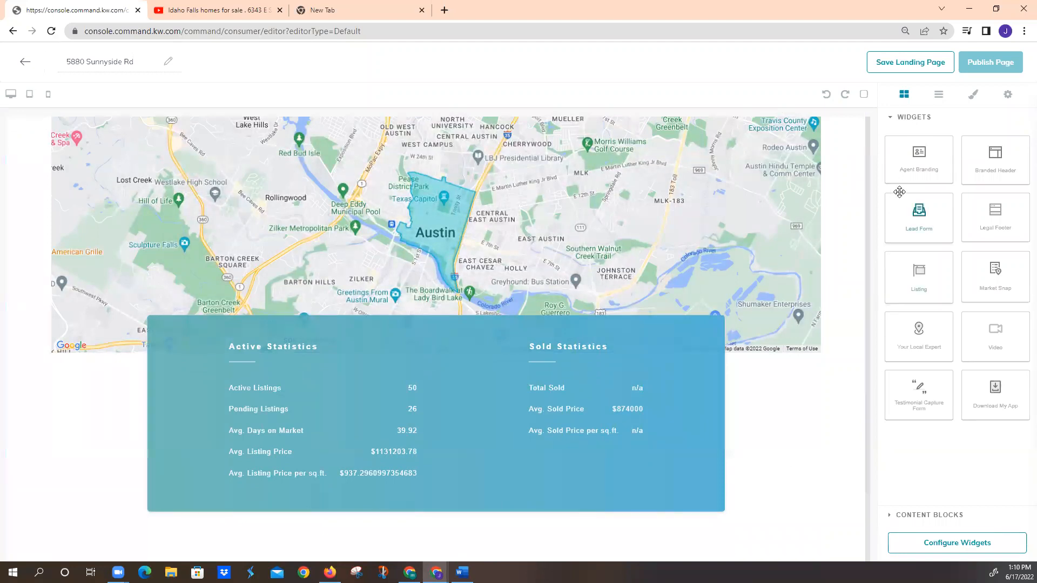
Step: Try the Agent Branding widget below the market statistics, then delete it
{"action": "left_click_drag", "start_coordinate": [918, 159], "coordinate": [616, 537]}
{"action": "scroll", "coordinate": [637, 519], "scroll_direction": "down", "scroll_amount": 4}
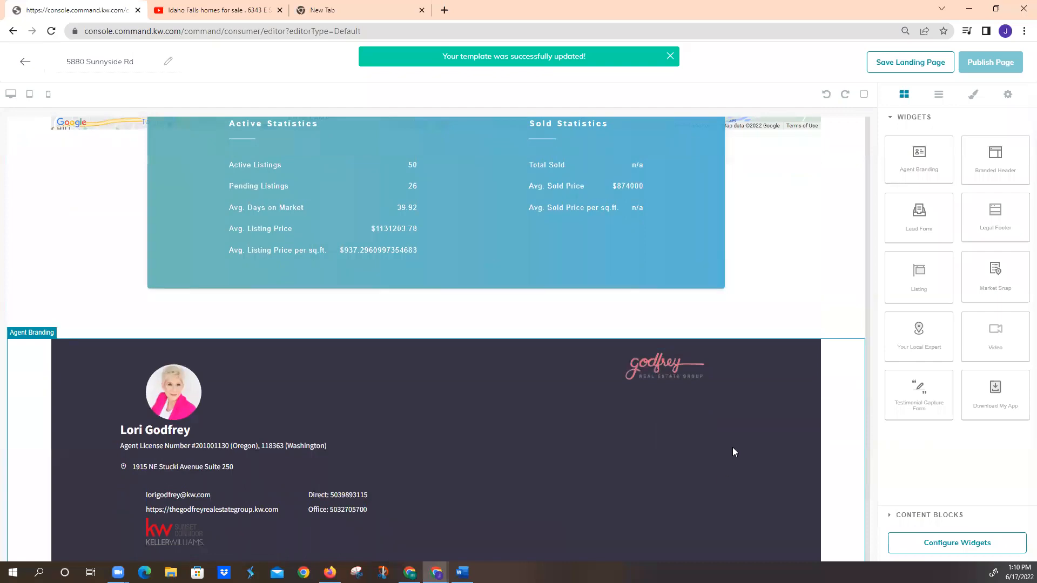
{"action": "left_click", "coordinate": [831, 403]}
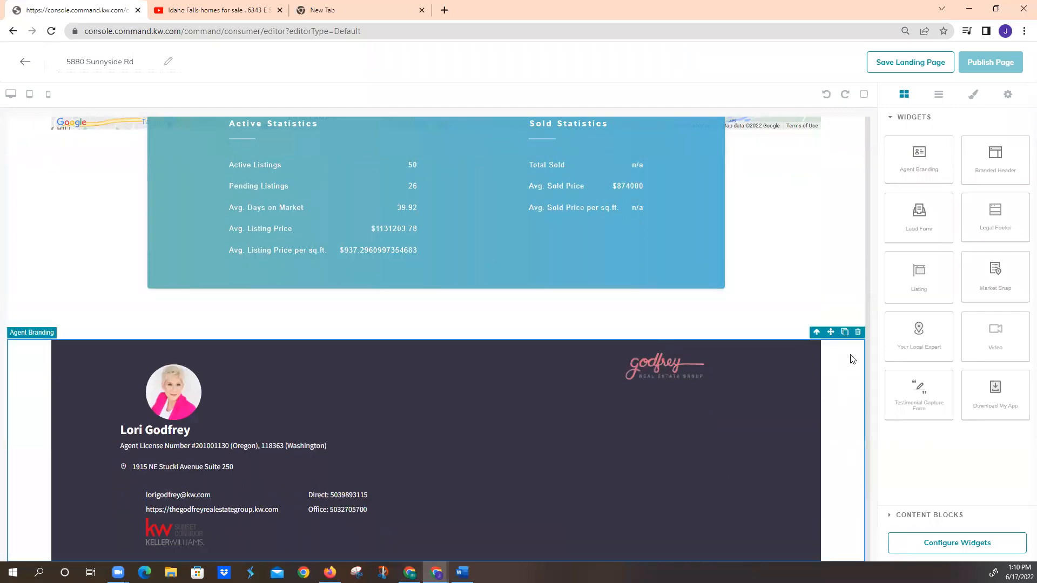
{"action": "left_click", "coordinate": [858, 332]}
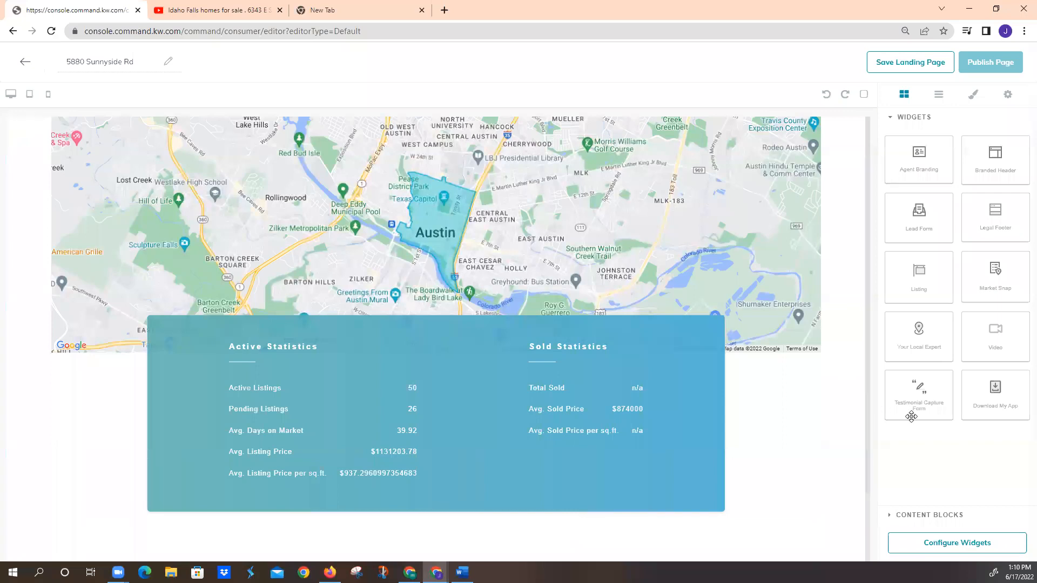
Step: Add a Legal Footer widget below the market statistics and review the page's layout back up to the header
{"action": "left_click_drag", "start_coordinate": [995, 222], "coordinate": [561, 549]}
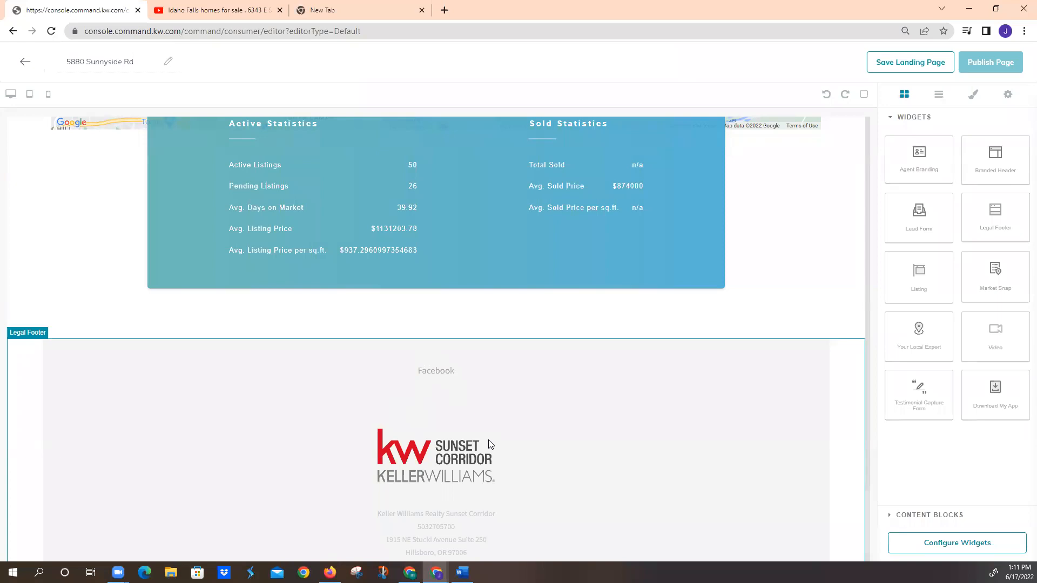
{"action": "scroll", "coordinate": [491, 444], "scroll_direction": "up", "scroll_amount": 7}
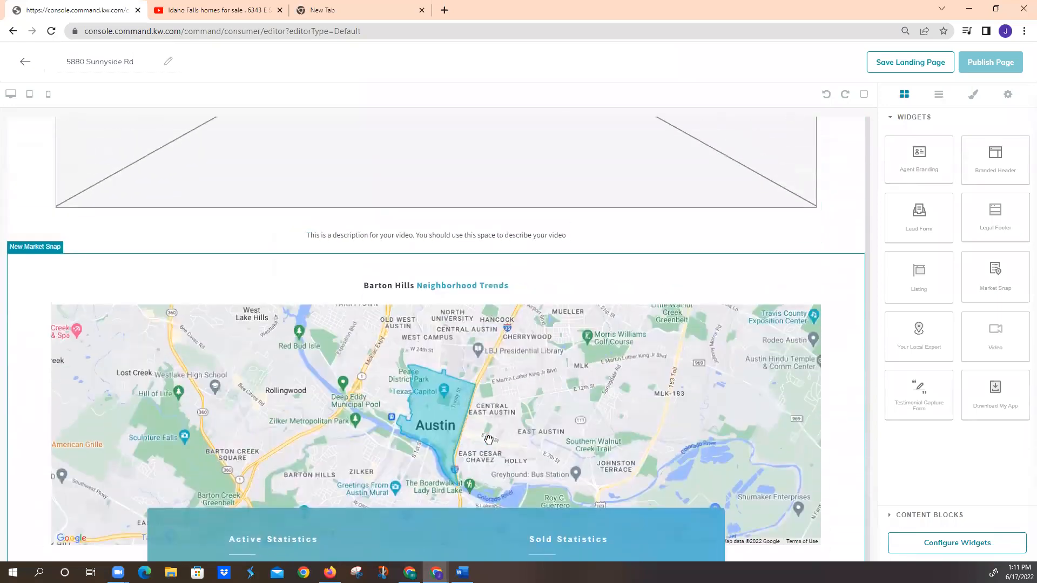
{"action": "scroll", "coordinate": [489, 440], "scroll_direction": "up", "scroll_amount": 20}
{"action": "scroll", "coordinate": [490, 443], "scroll_direction": "up", "scroll_amount": 10}
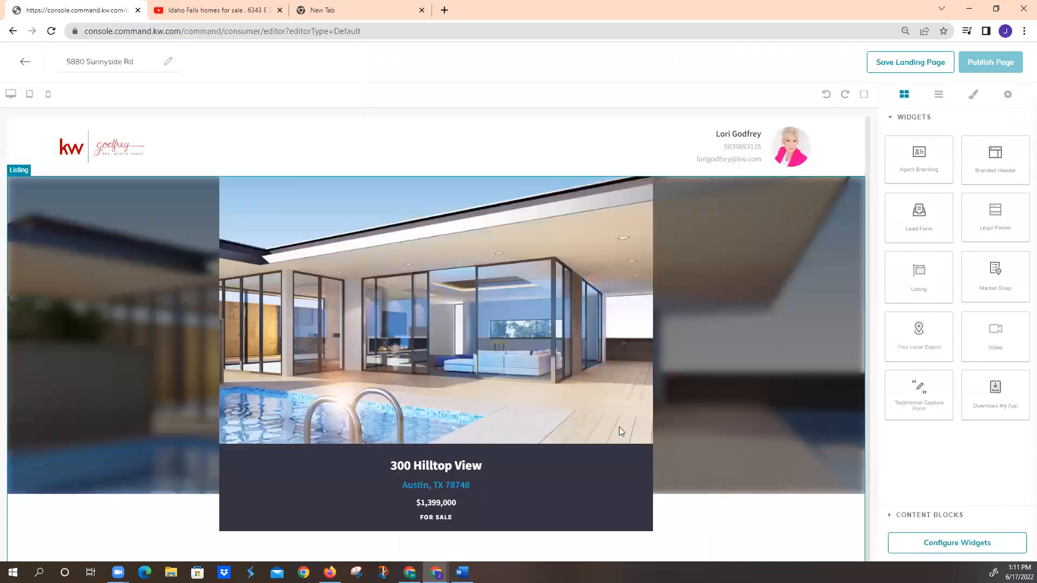
Step: Configure the Branded Header widget with the property's street address as its header text and apply the change
{"action": "left_click", "coordinate": [927, 545]}
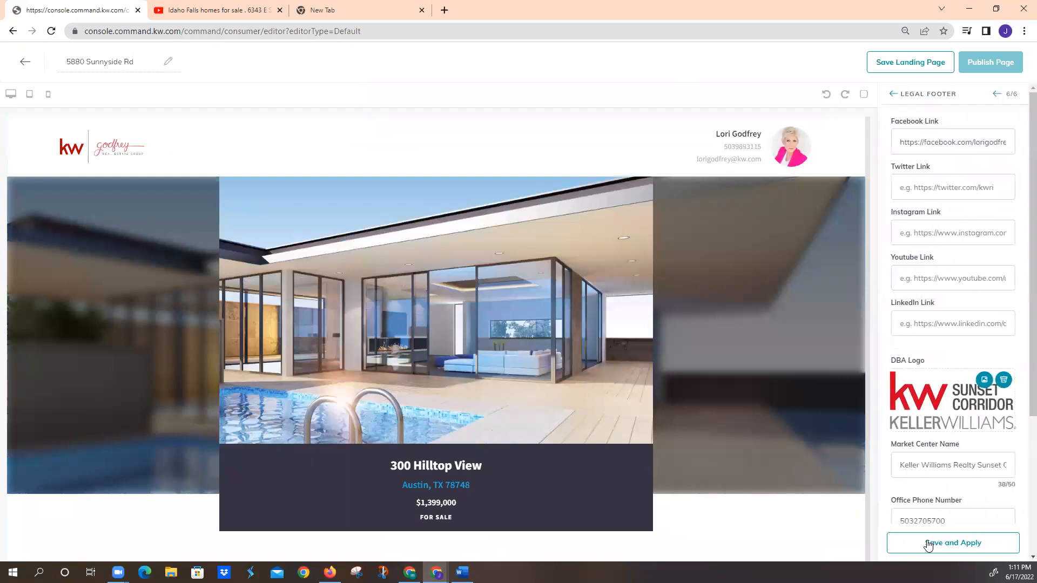
{"action": "left_click", "coordinate": [892, 96]}
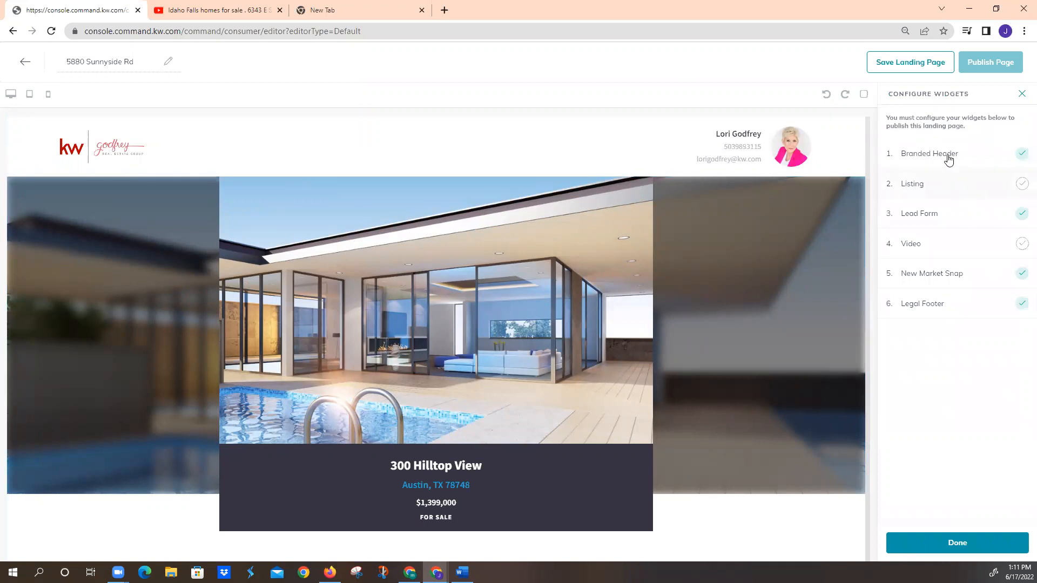
{"action": "left_click", "coordinate": [936, 157]}
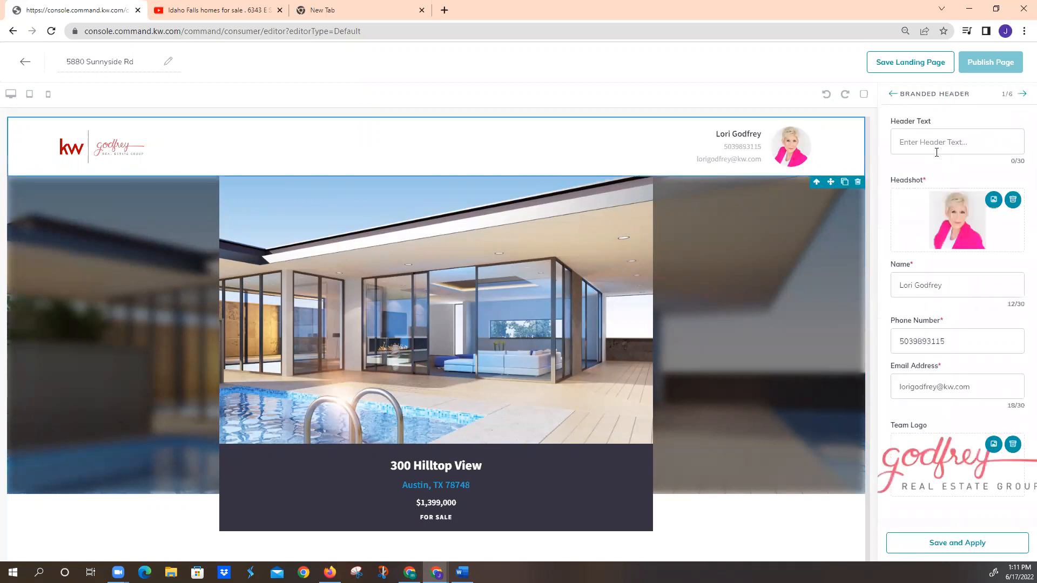
{"action": "left_click", "coordinate": [973, 141]}
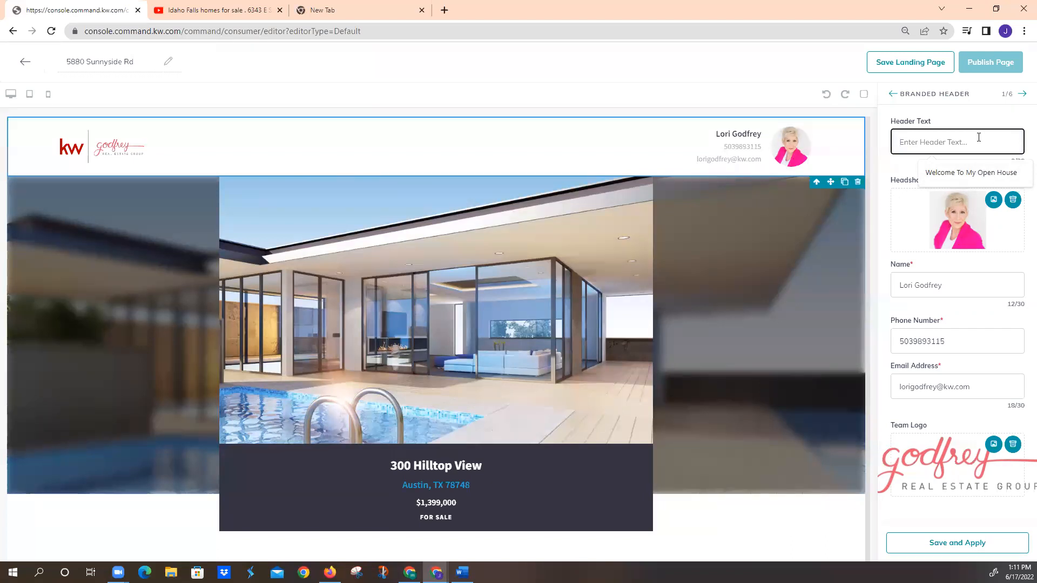
{"action": "left_click", "coordinate": [978, 112]}
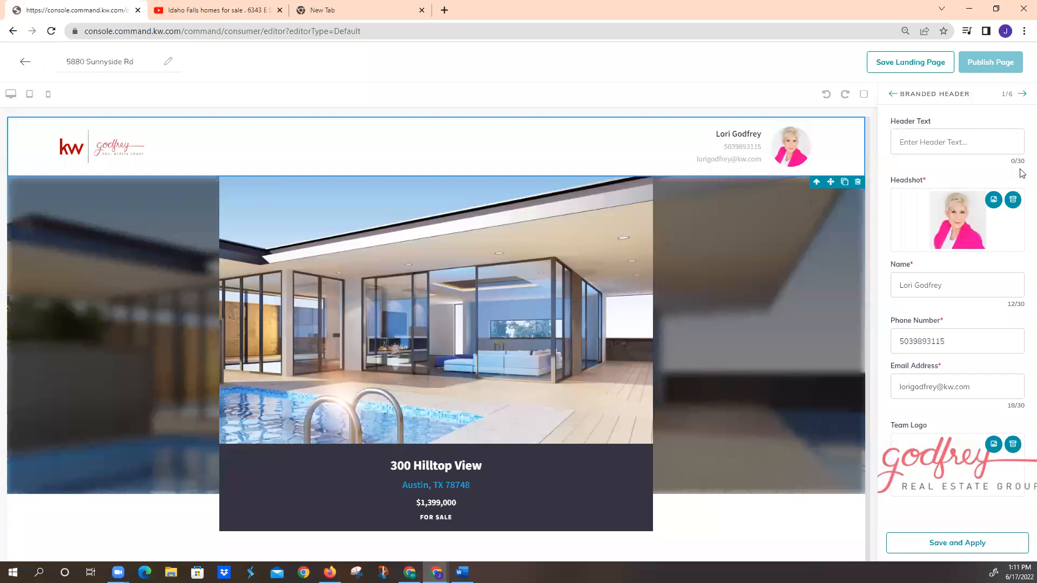
{"action": "left_click", "coordinate": [941, 142]}
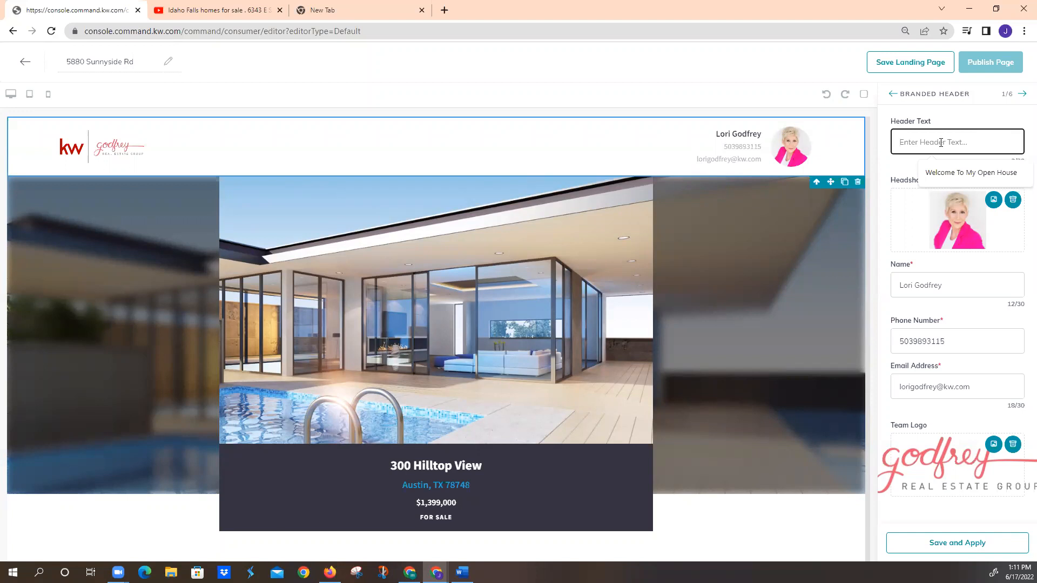
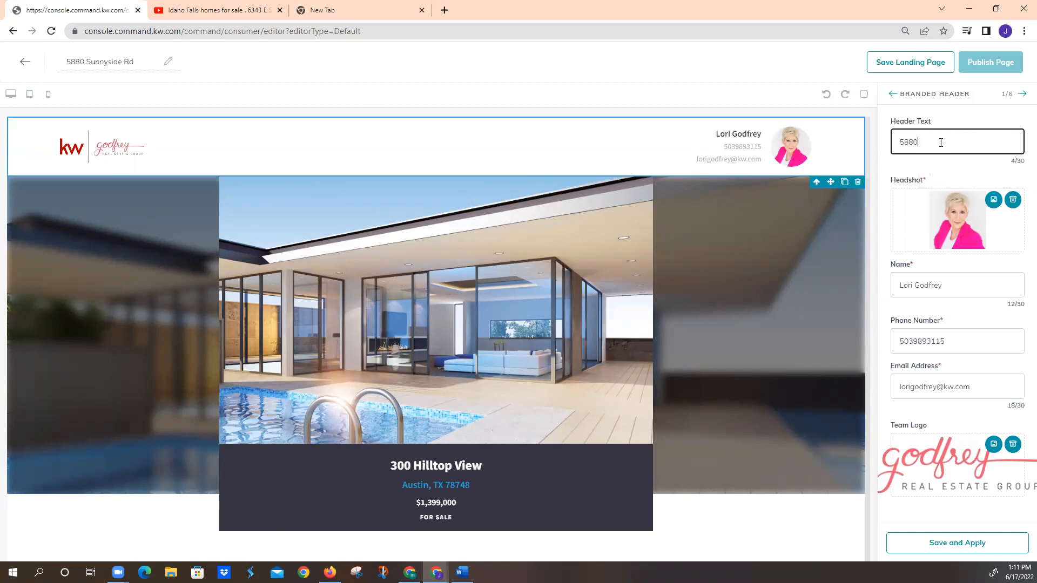
{"action": "left_click", "coordinate": [922, 170]}
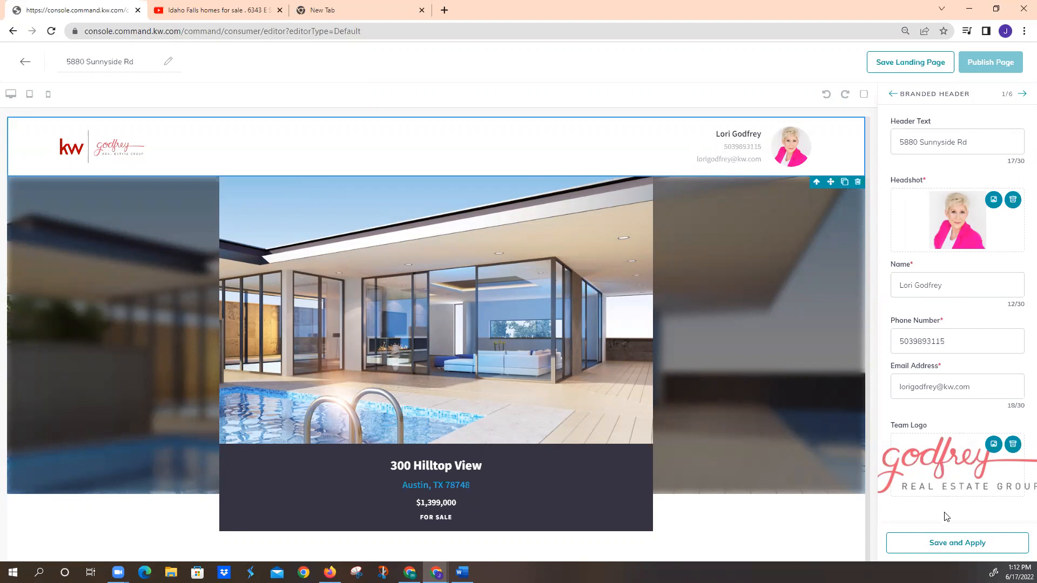
{"action": "left_click", "coordinate": [961, 546]}
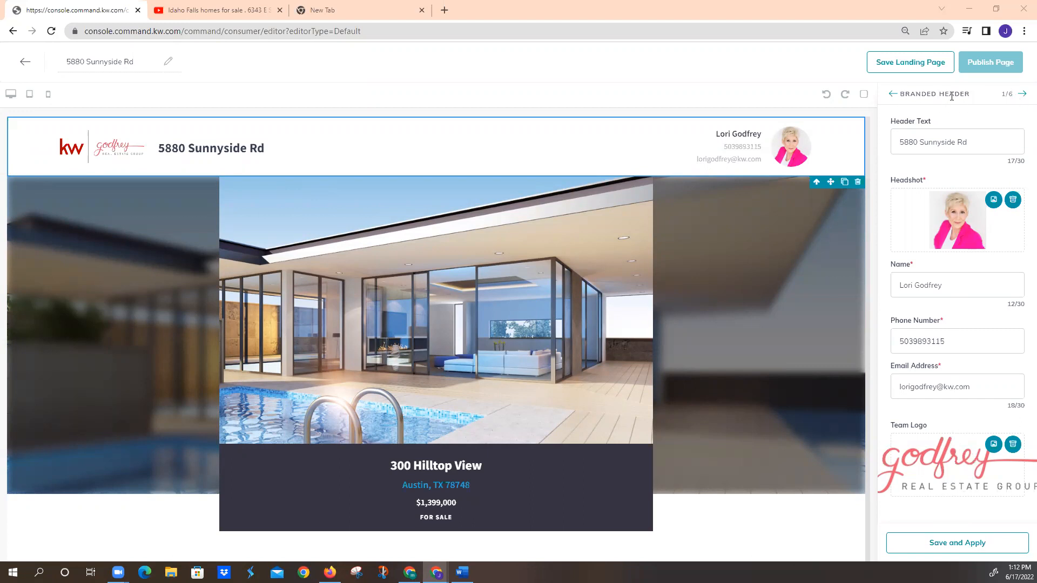
Step: Search for the Listing widget's property by its street address and city, and select the matching listing
{"action": "left_click", "coordinate": [1023, 95]}
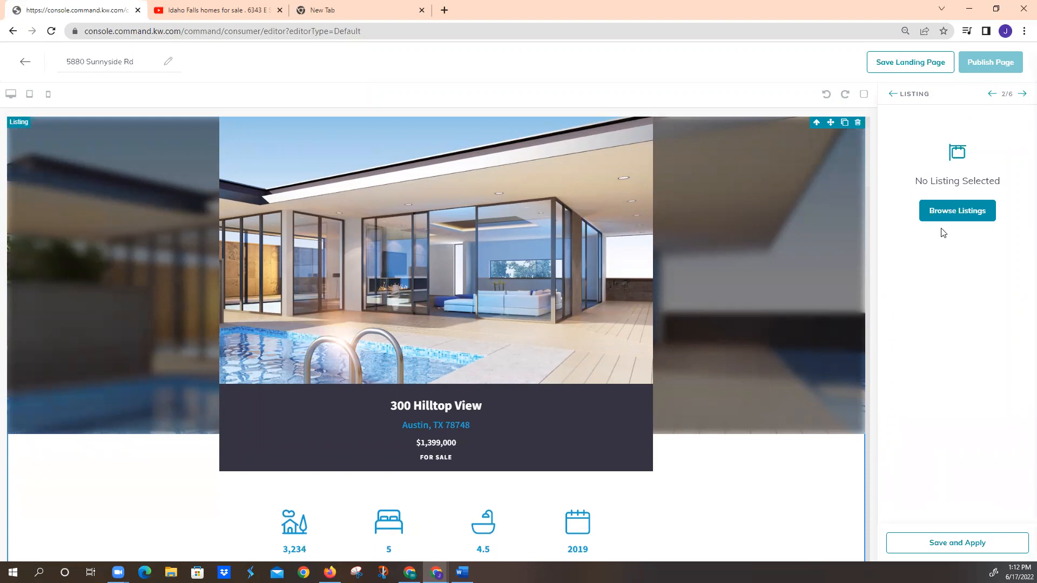
{"action": "left_click", "coordinate": [954, 212]}
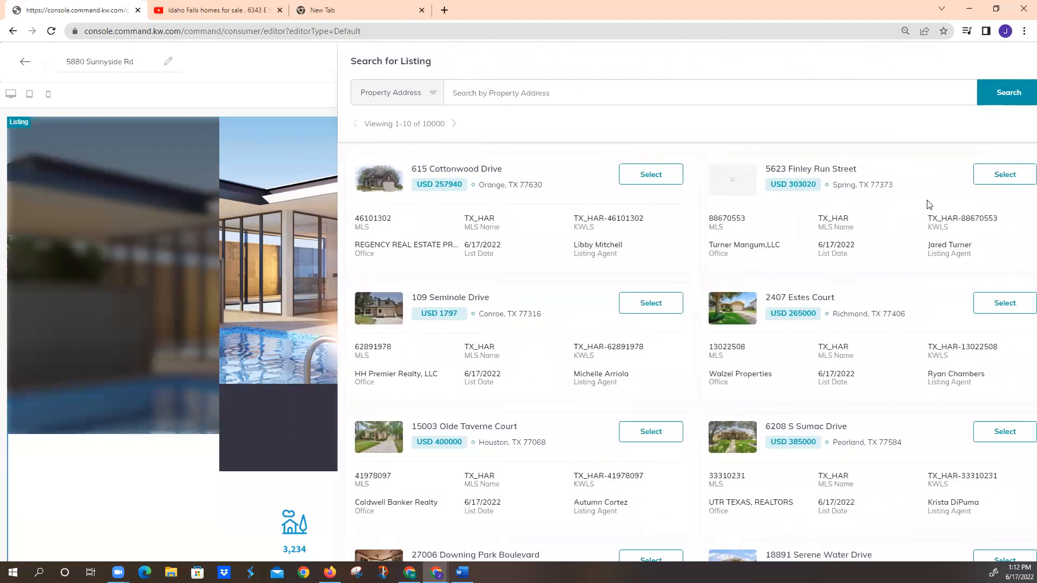
{"action": "left_click", "coordinate": [410, 96]}
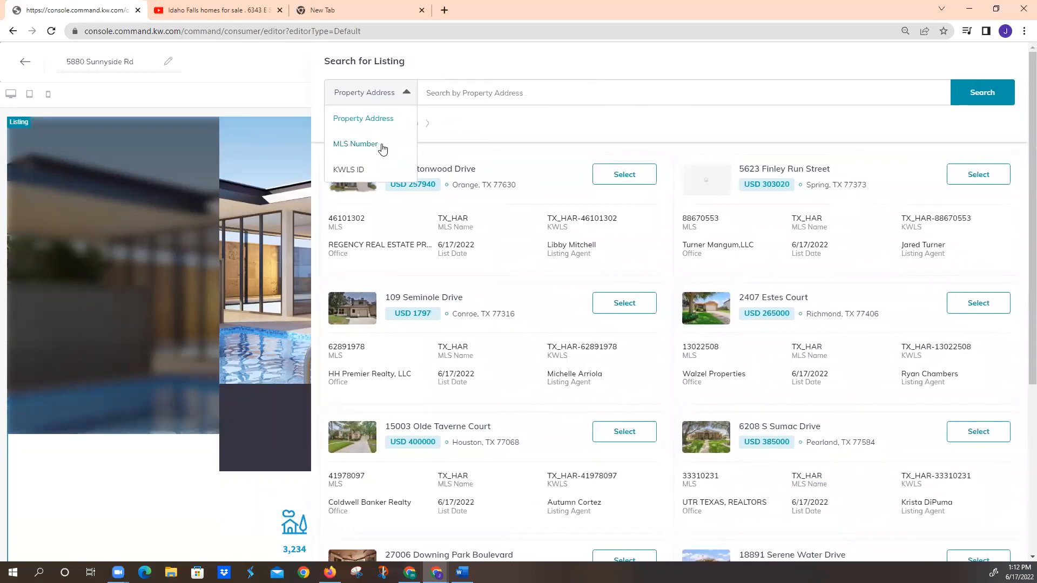
{"action": "left_click", "coordinate": [452, 94]}
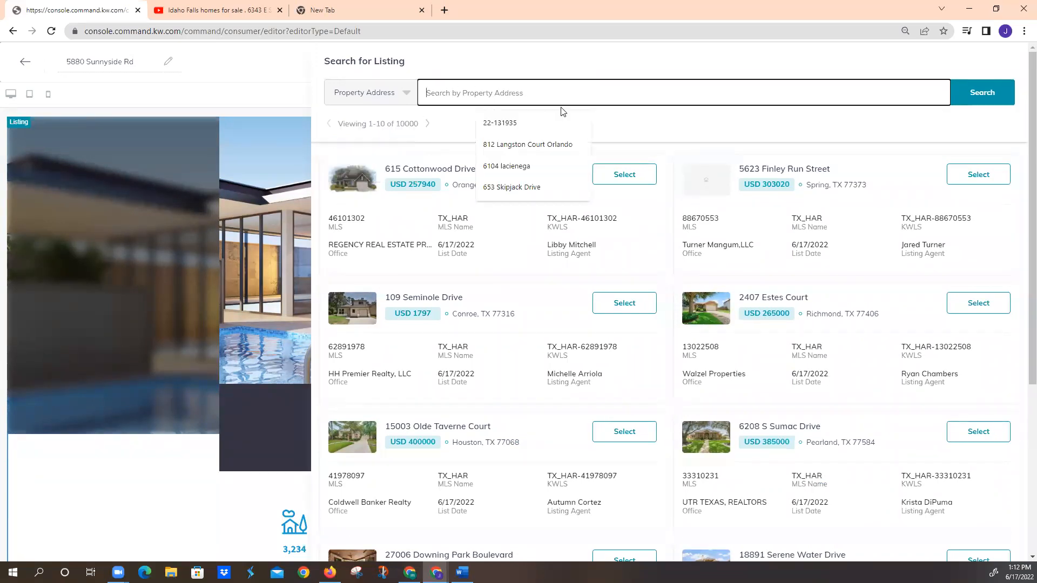
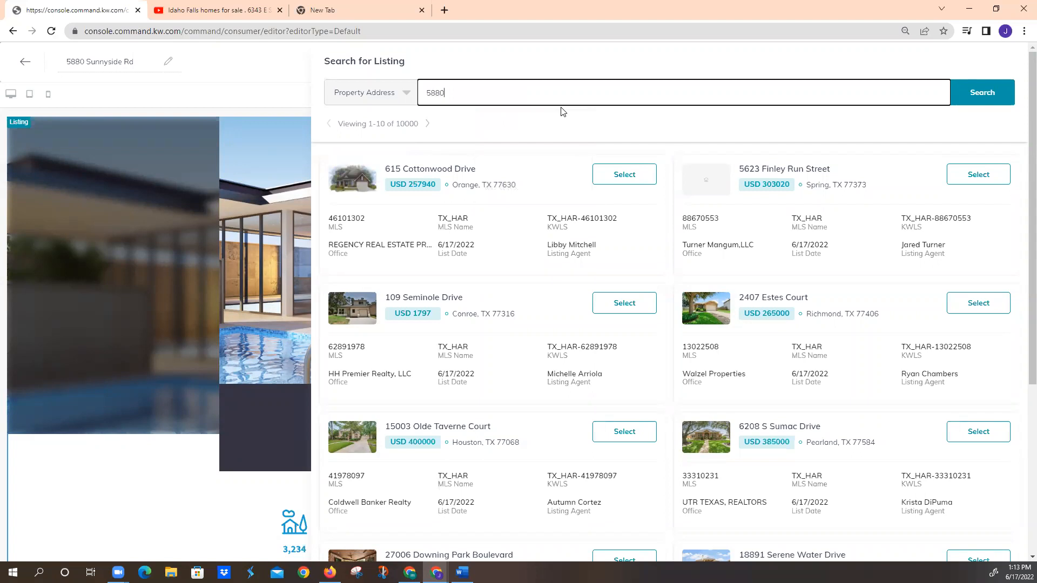
{"action": "left_click", "coordinate": [970, 94]}
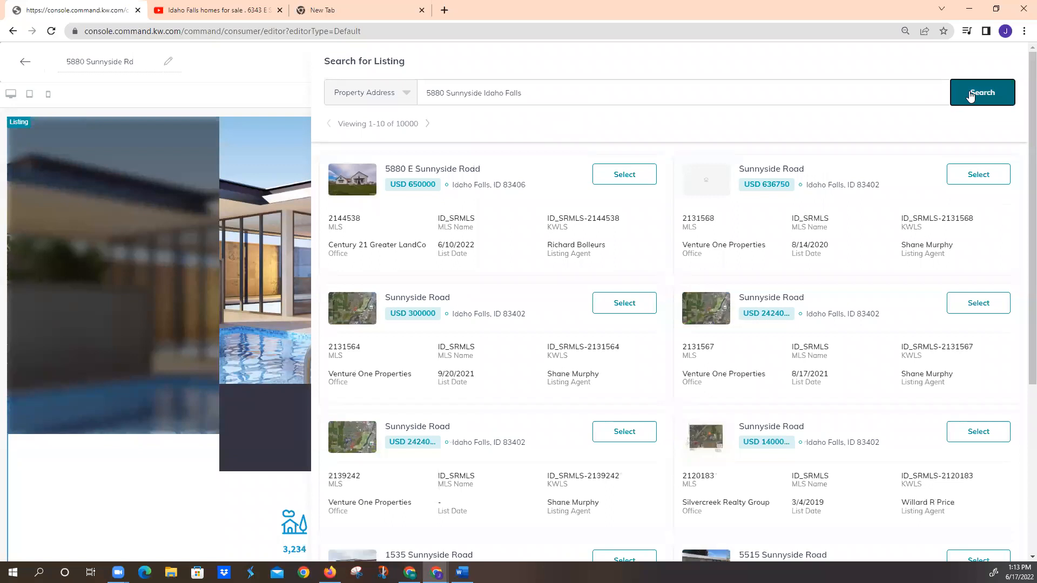
{"action": "left_click", "coordinate": [631, 179]}
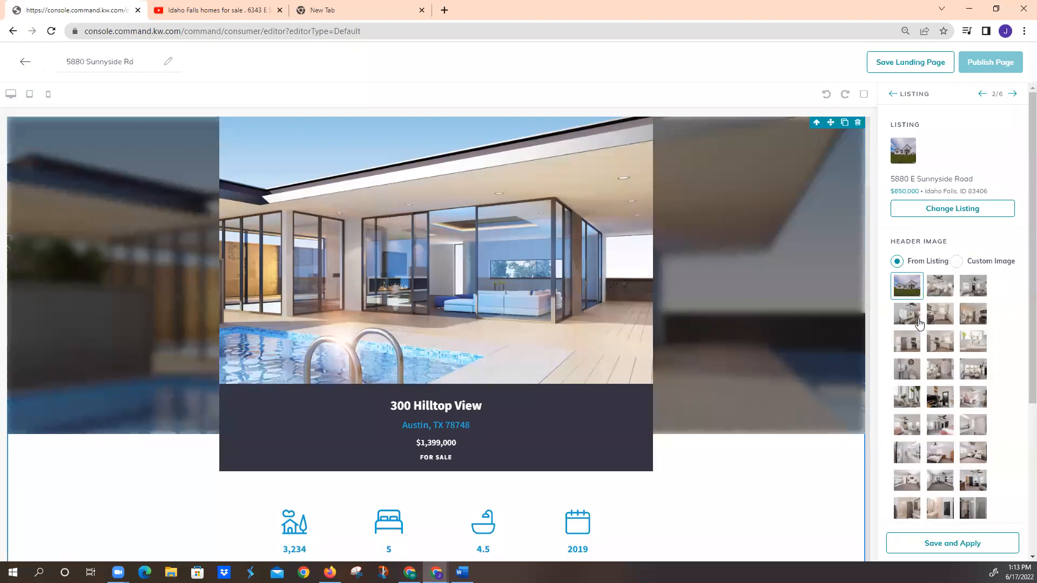
Step: Look through the listing's photos for the header image, keep the first exterior photo, and apply the Listing widget
{"action": "scroll", "coordinate": [919, 330], "scroll_direction": "down", "scroll_amount": 2}
{"action": "scroll", "coordinate": [921, 338], "scroll_direction": "down", "scroll_amount": 1}
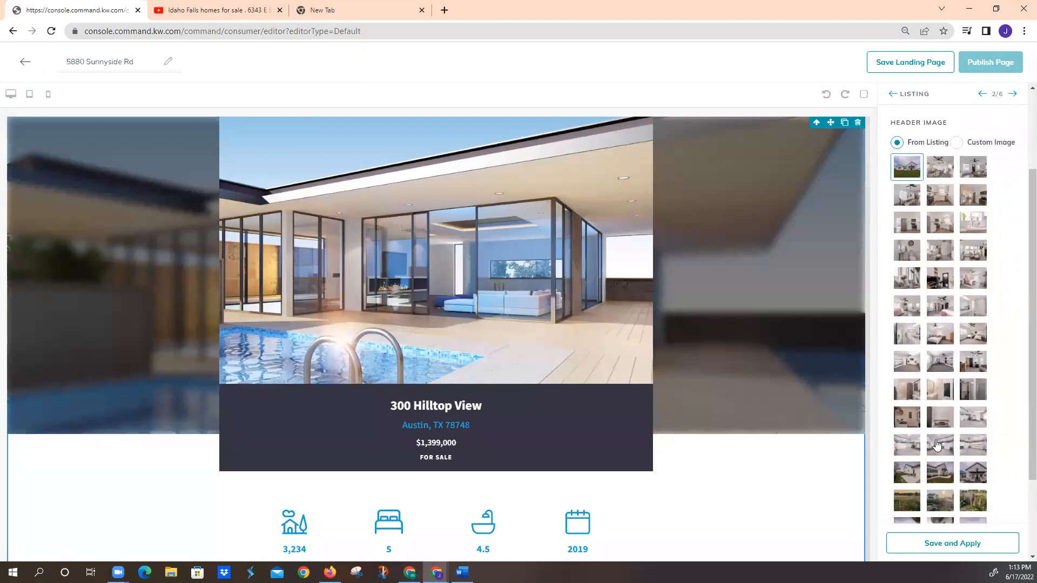
{"action": "scroll", "coordinate": [939, 444], "scroll_direction": "down", "scroll_amount": 2}
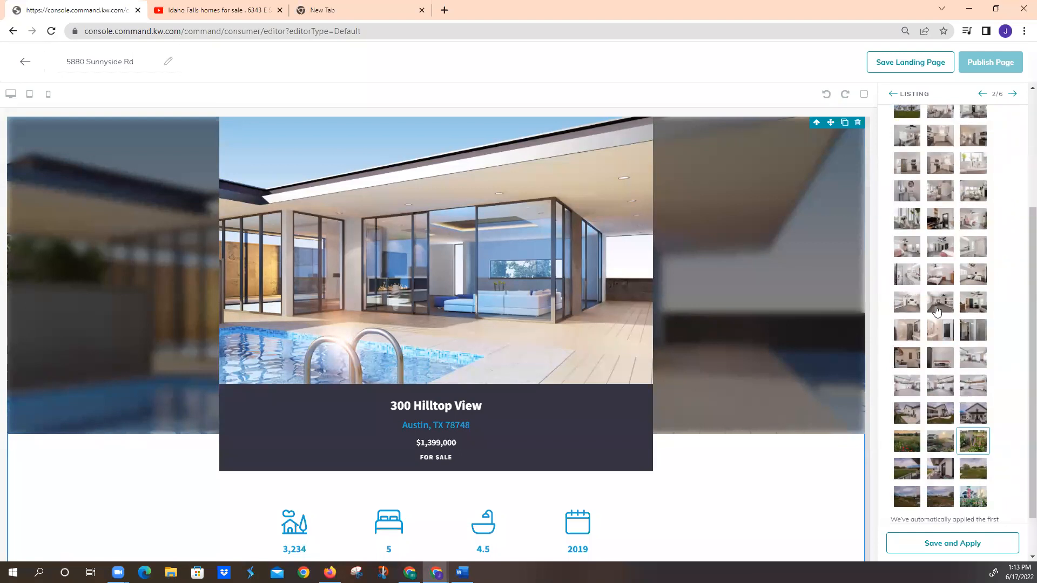
{"action": "scroll", "coordinate": [937, 313], "scroll_direction": "up", "scroll_amount": 3}
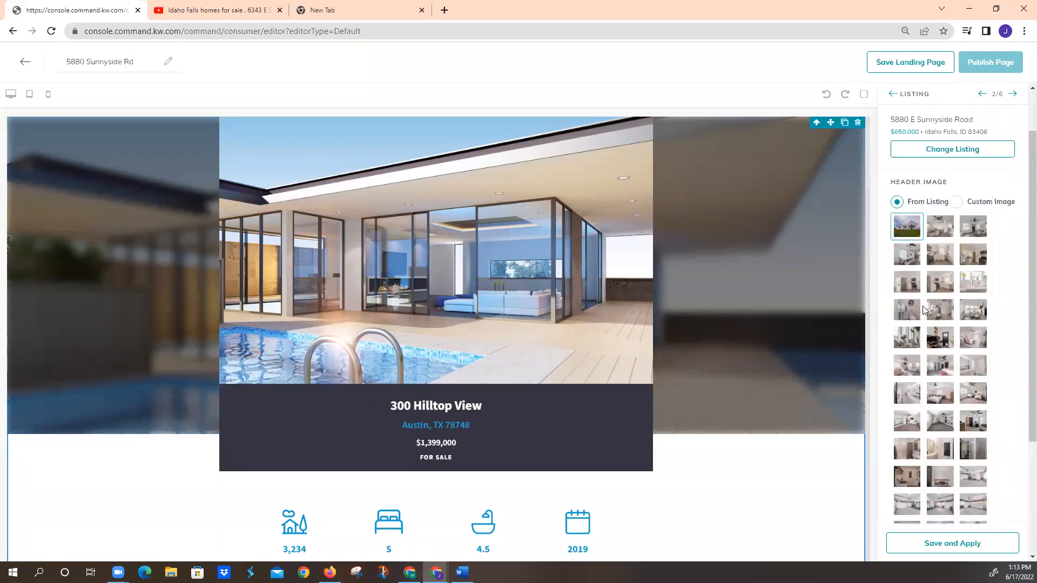
{"action": "scroll", "coordinate": [945, 384], "scroll_direction": "down", "scroll_amount": 3}
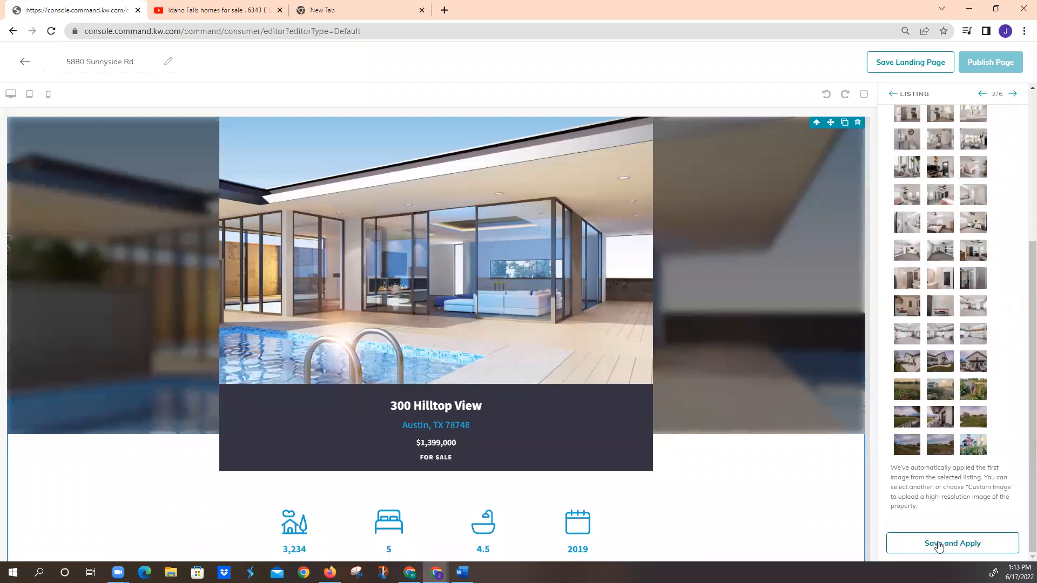
{"action": "left_click", "coordinate": [940, 544]}
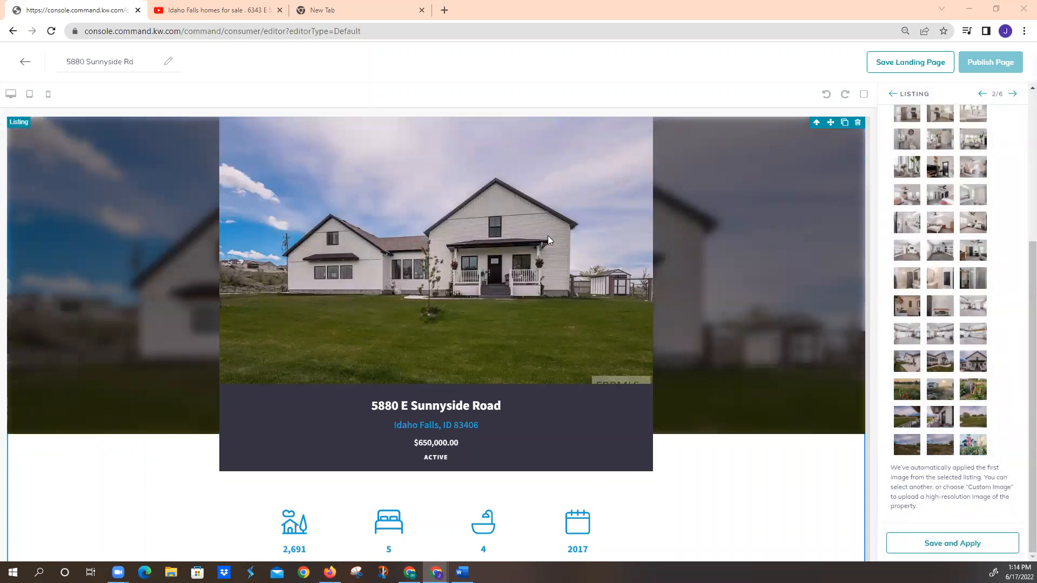
Step: Examine the listing's property facts, description, photo gallery, features and map around the property's location, and reapply the widget
{"action": "scroll", "coordinate": [547, 240], "scroll_direction": "down", "scroll_amount": 3}
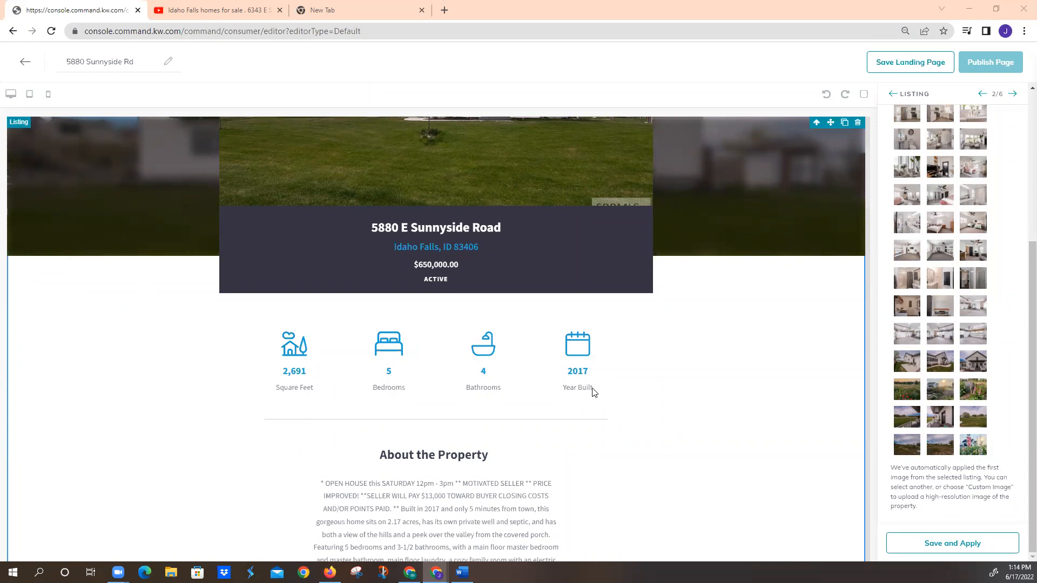
{"action": "scroll", "coordinate": [593, 391], "scroll_direction": "down", "scroll_amount": 3}
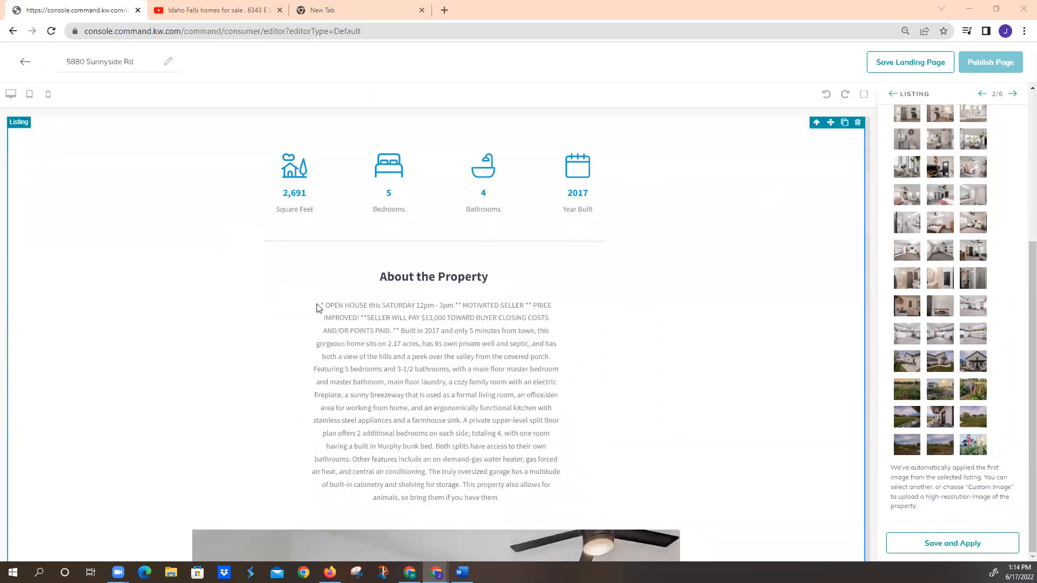
{"action": "scroll", "coordinate": [416, 332], "scroll_direction": "down", "scroll_amount": 2}
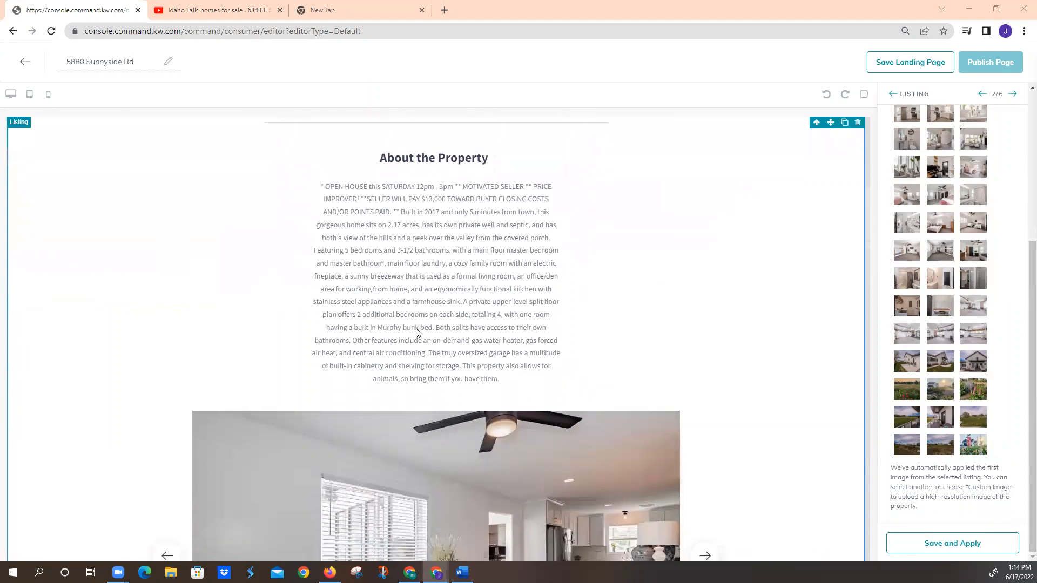
{"action": "scroll", "coordinate": [708, 340], "scroll_direction": "down", "scroll_amount": 4}
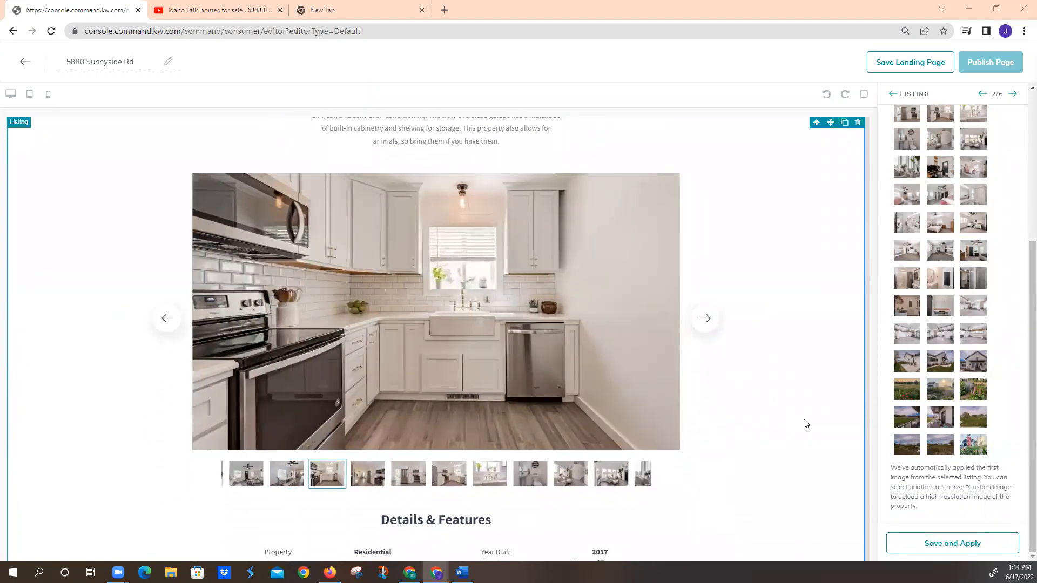
{"action": "scroll", "coordinate": [806, 424], "scroll_direction": "down", "scroll_amount": 6}
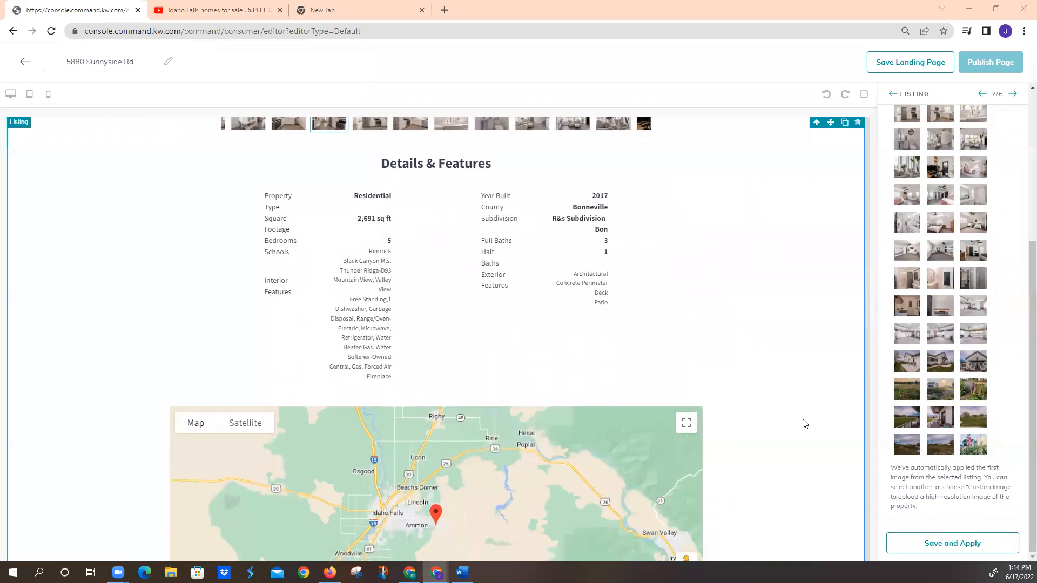
{"action": "scroll", "coordinate": [803, 423], "scroll_direction": "down", "scroll_amount": 4}
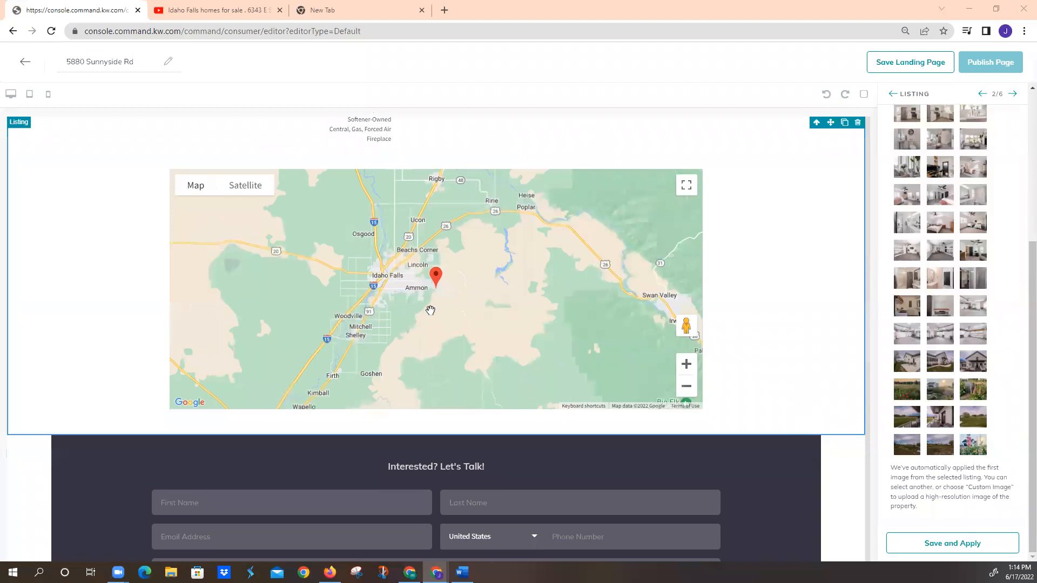
{"action": "left_click", "coordinate": [686, 365]}
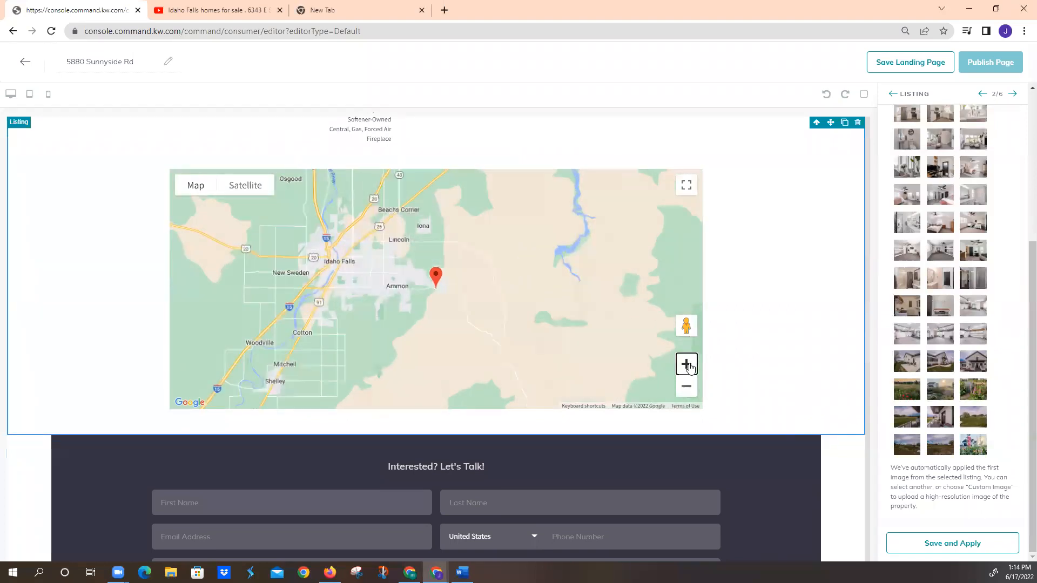
{"action": "left_click", "coordinate": [687, 365]}
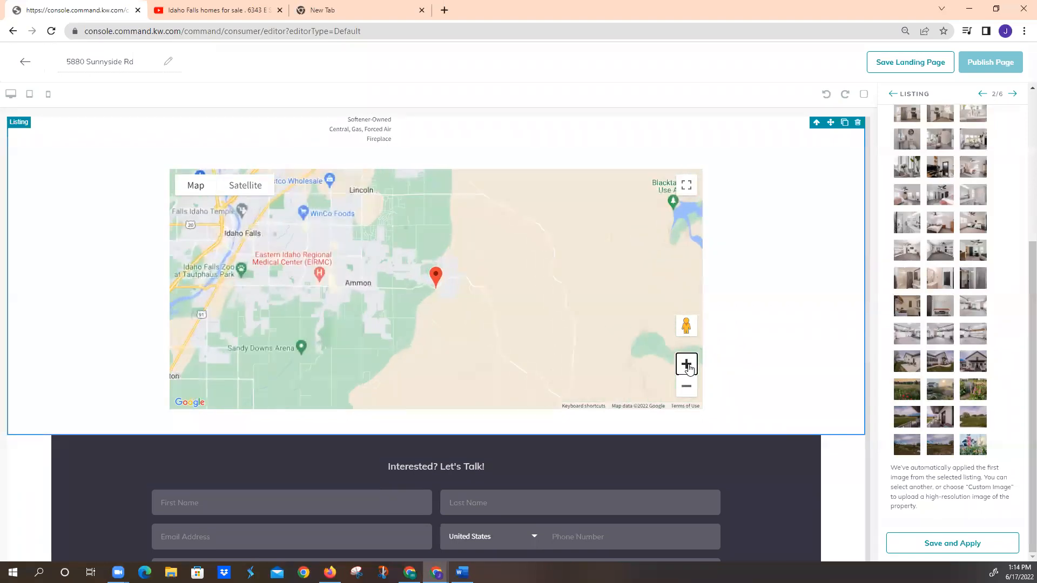
{"action": "left_click", "coordinate": [686, 365]}
{"action": "left_click", "coordinate": [686, 366]}
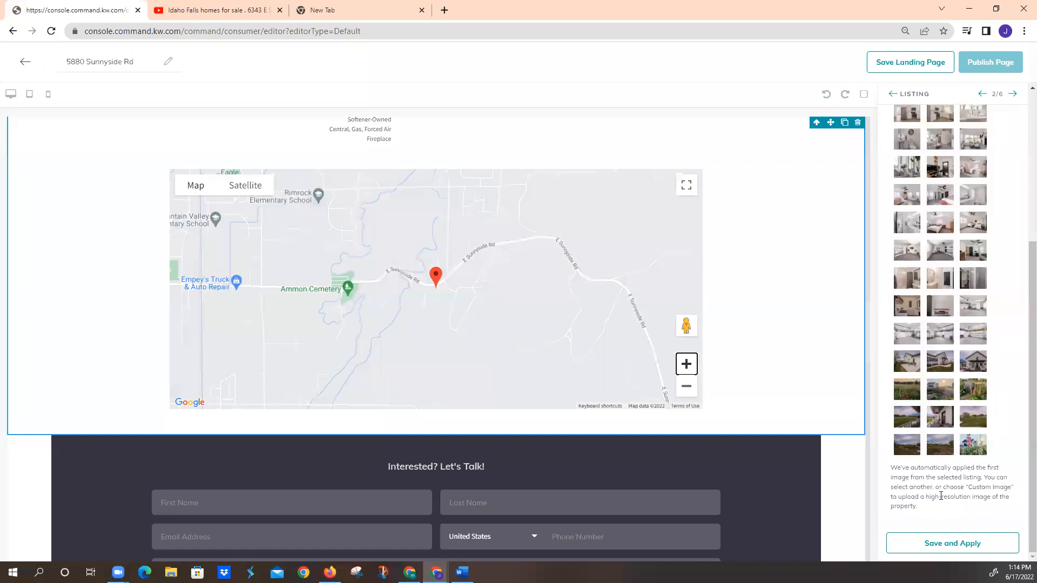
{"action": "left_click", "coordinate": [944, 544]}
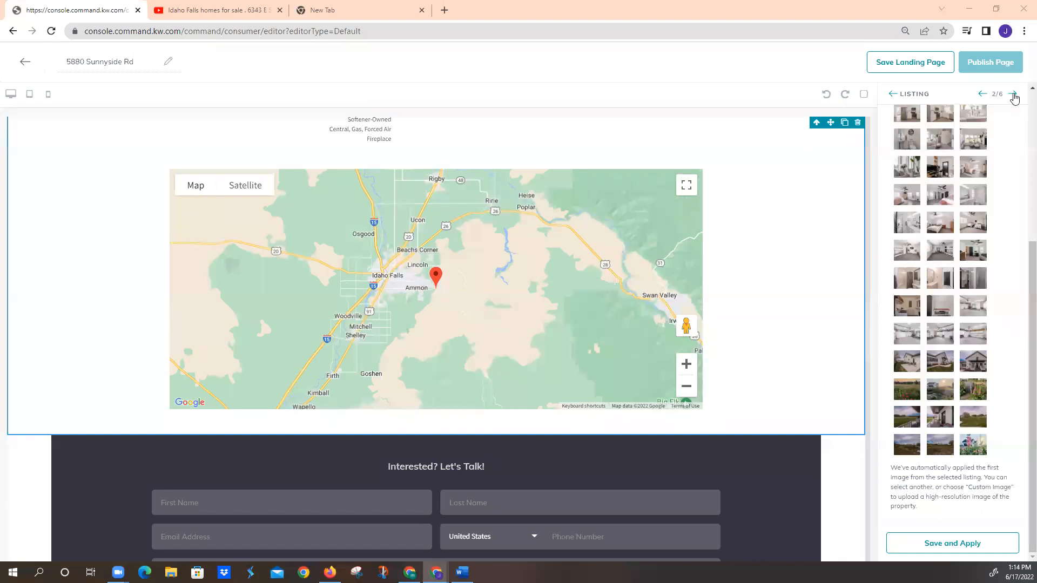
Step: Set the Lead Form widget's header text to "Leave info for 1 on 1 tour" and apply the change
{"action": "left_click", "coordinate": [1015, 95]}
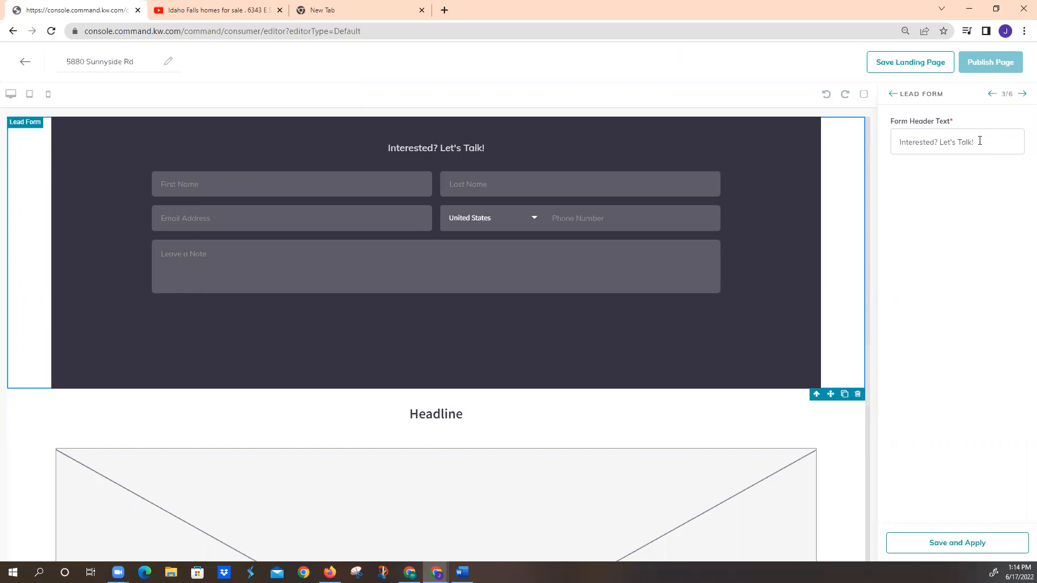
{"action": "left_click_drag", "start_coordinate": [980, 140], "coordinate": [869, 132]}
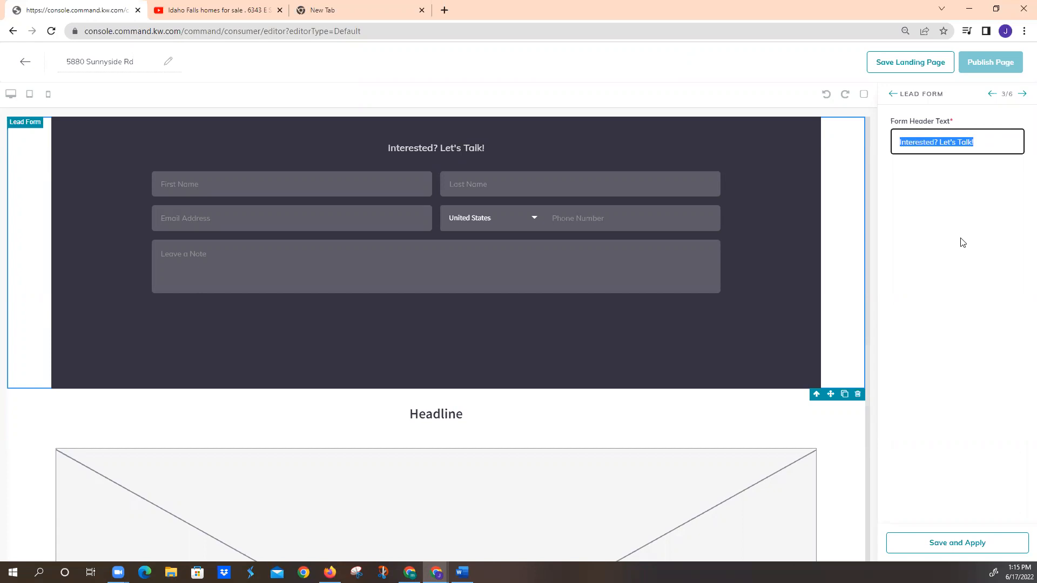
{"action": "type", "text": "Leave in"}
{"action": "type", "text": "fo fo"}
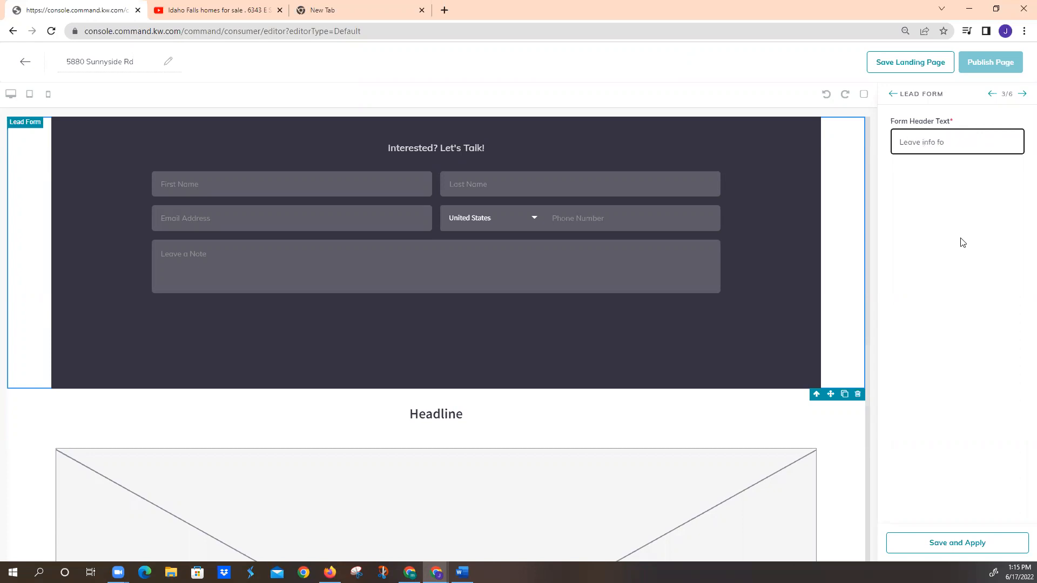
{"action": "type", "text": "r 1 on 1 tour"}
{"action": "left_click", "coordinate": [971, 546]}
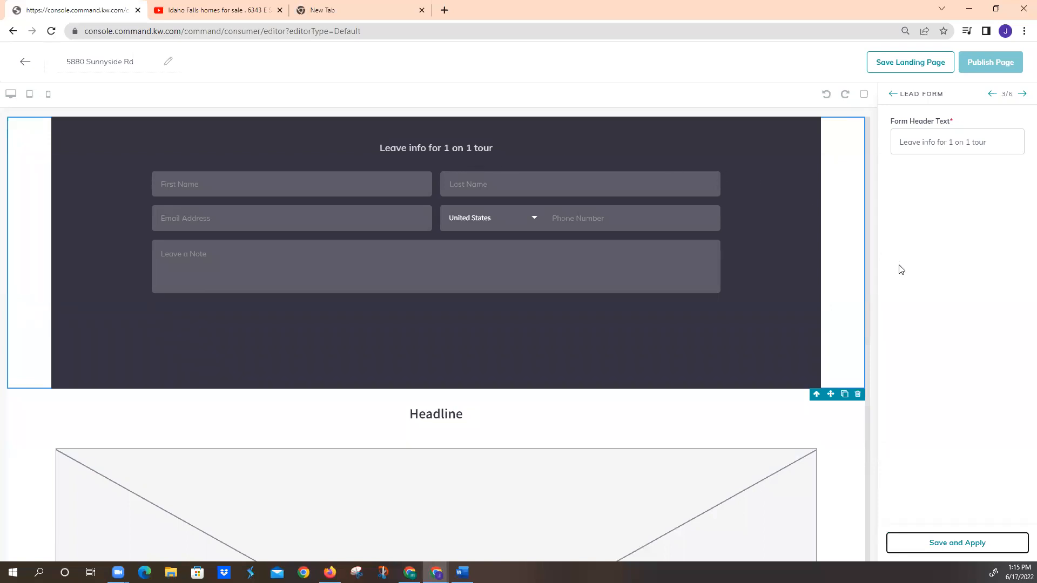
Step: Set the Video widget's headline to "Drone Footage" followed by the property's street address
{"action": "left_click", "coordinate": [1023, 95]}
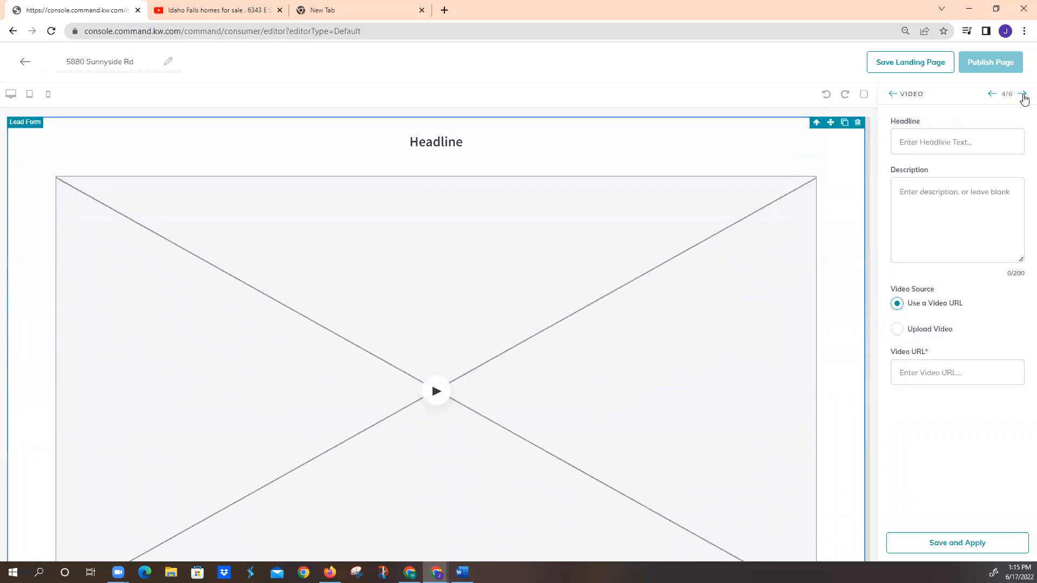
{"action": "left_click", "coordinate": [970, 140]}
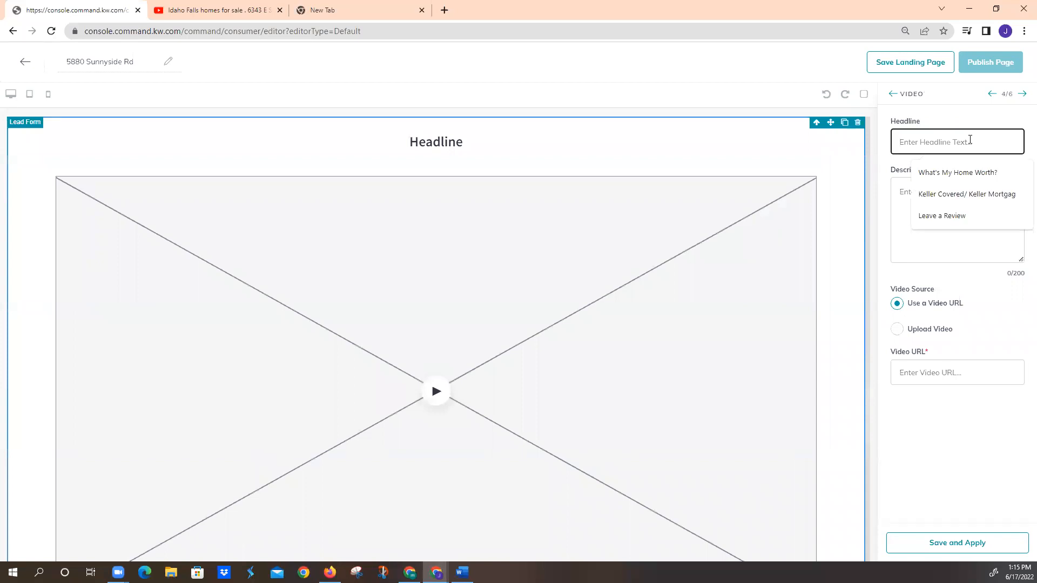
{"action": "type", "text": "Dron"}
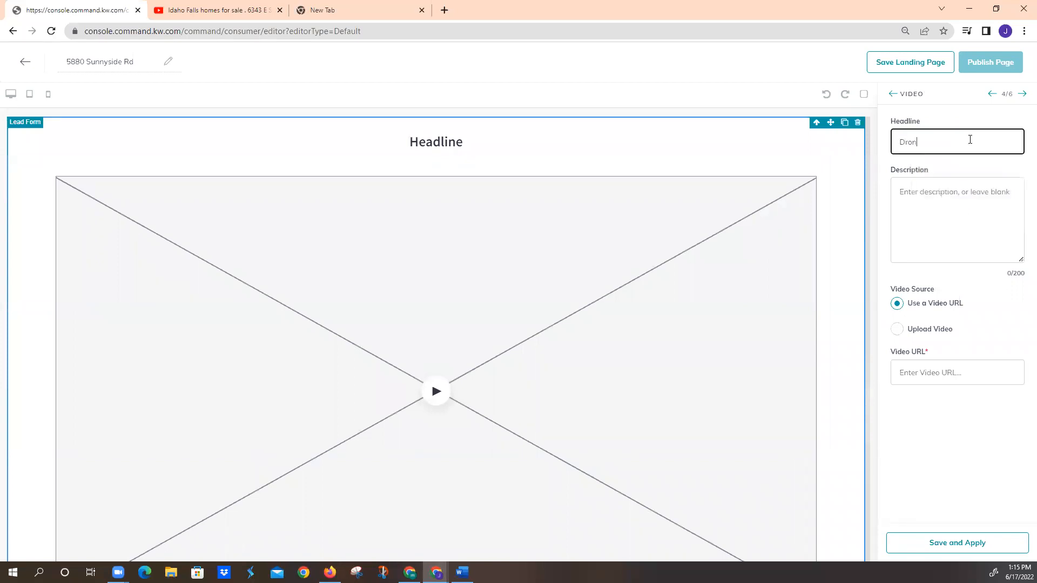
Step: Enter "Check out this million dollar view" as the Video widget's description
{"action": "left_click", "coordinate": [942, 196]}
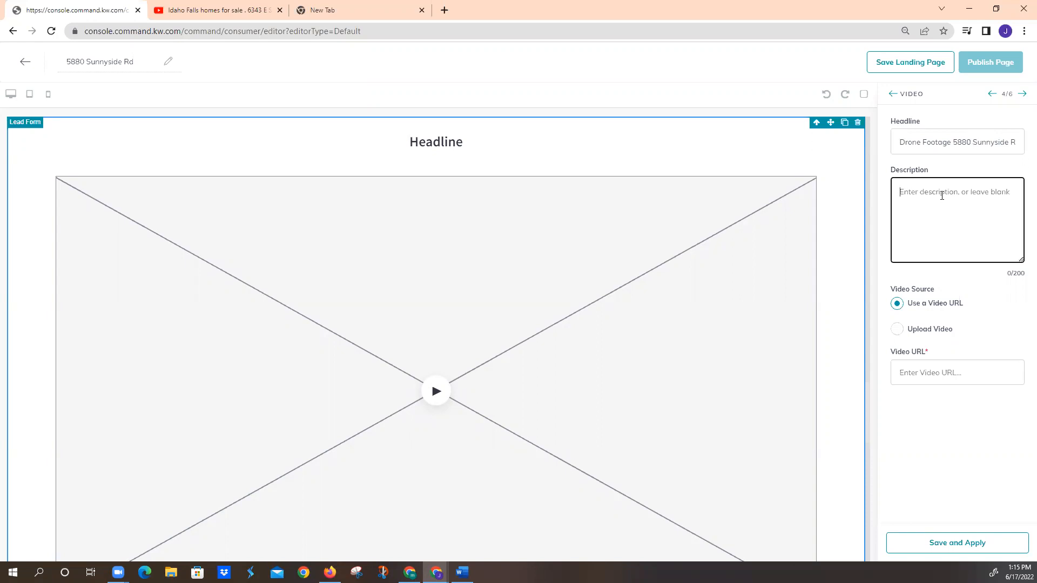
{"action": "type", "text": "Check out the"}
{"action": "type", "text": "s million dollar view"}
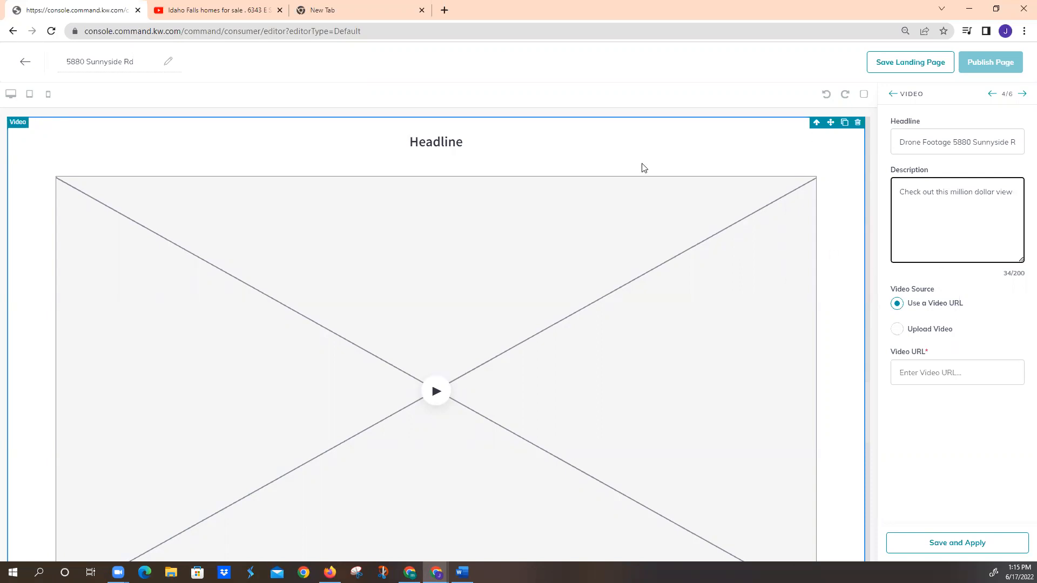
Step: Copy the URL of the Idaho Falls home video open in YouTube and return to the landing page editor
{"action": "left_click", "coordinate": [229, 12]}
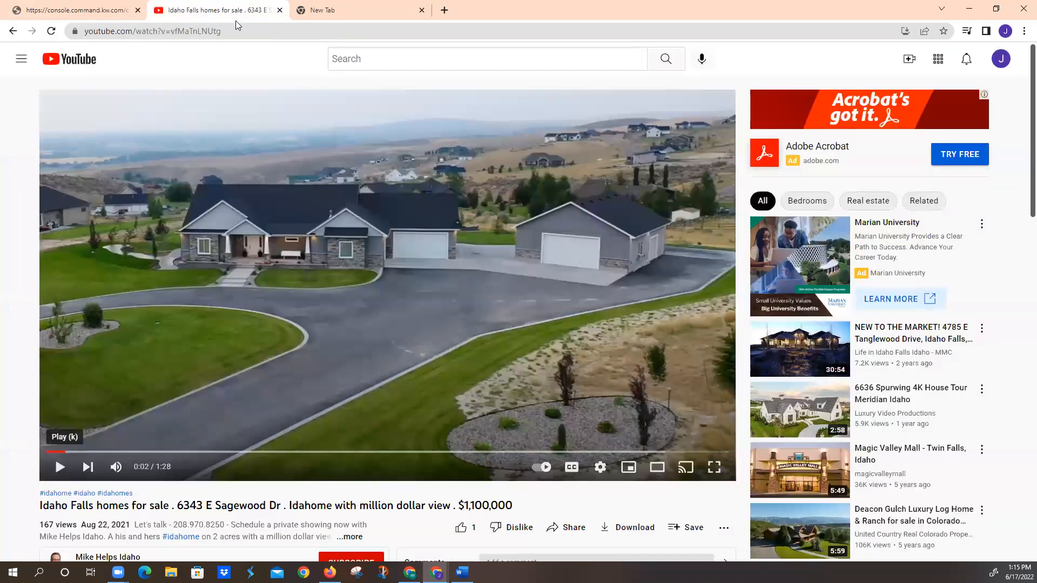
{"action": "left_click", "coordinate": [211, 31]}
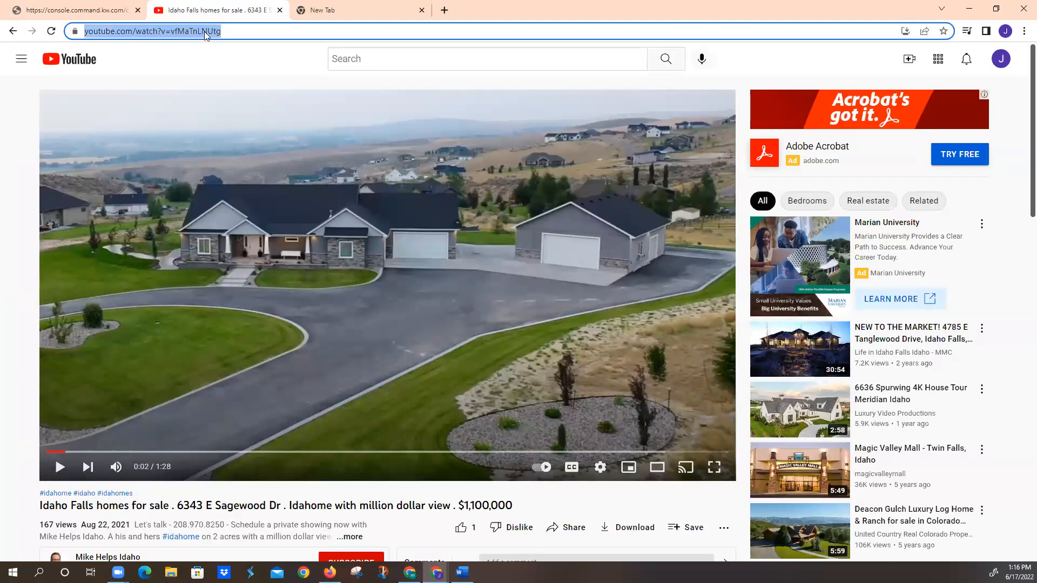
{"action": "right_click", "coordinate": [204, 31]}
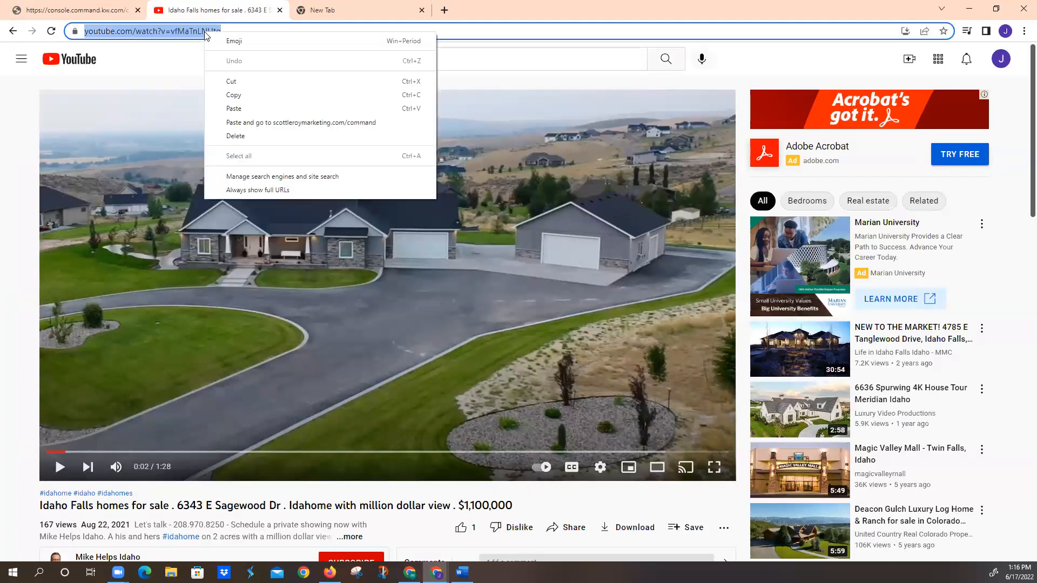
{"action": "left_click", "coordinate": [237, 95]}
{"action": "left_click", "coordinate": [49, 11]}
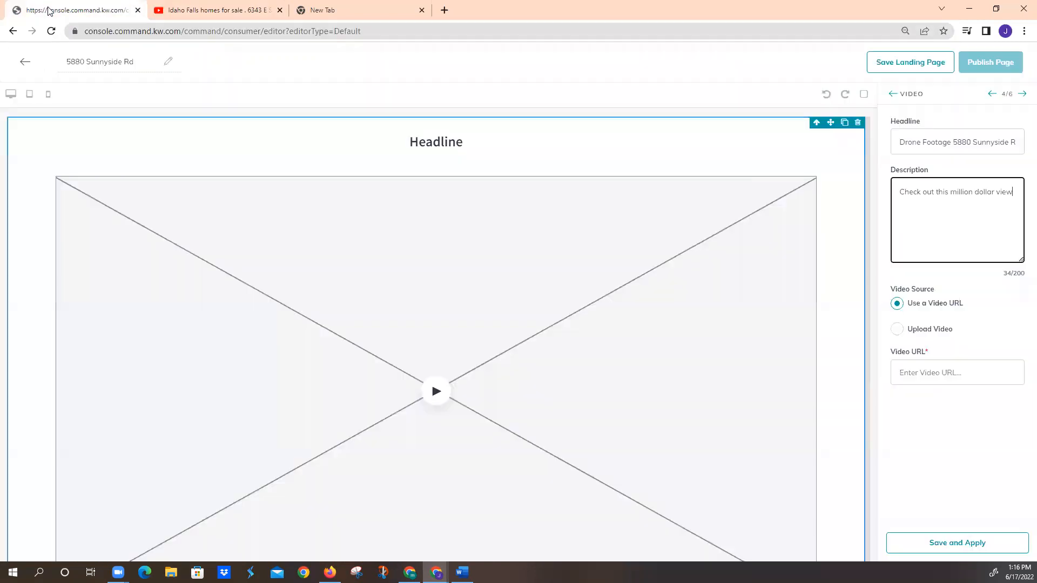
Step: Paste the copied YouTube link as the Video widget's video URL and apply the widget's settings
{"action": "left_click", "coordinate": [906, 373]}
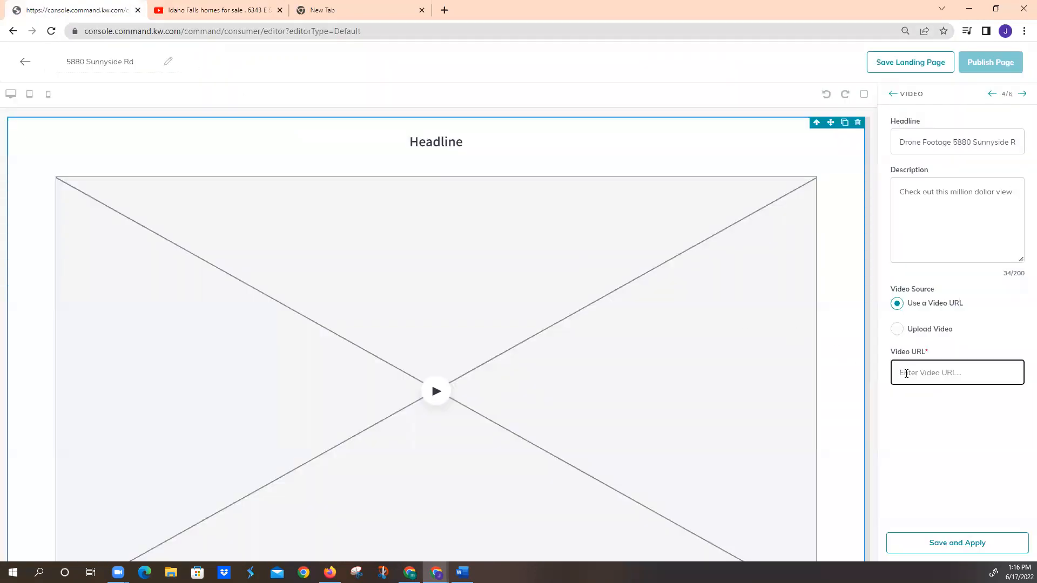
{"action": "key", "text": "ctrl+v"}
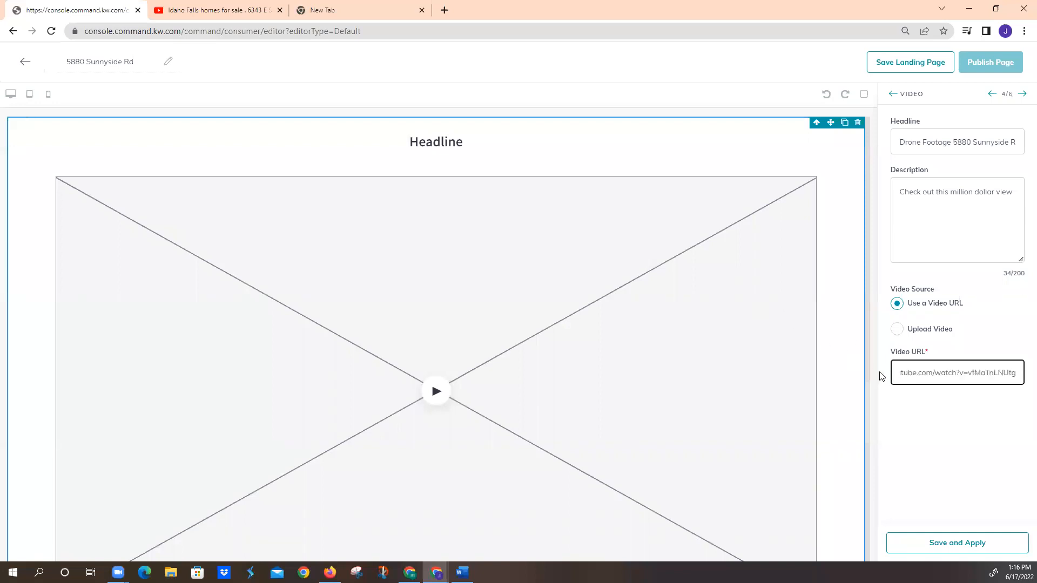
{"action": "left_click", "coordinate": [224, 10]}
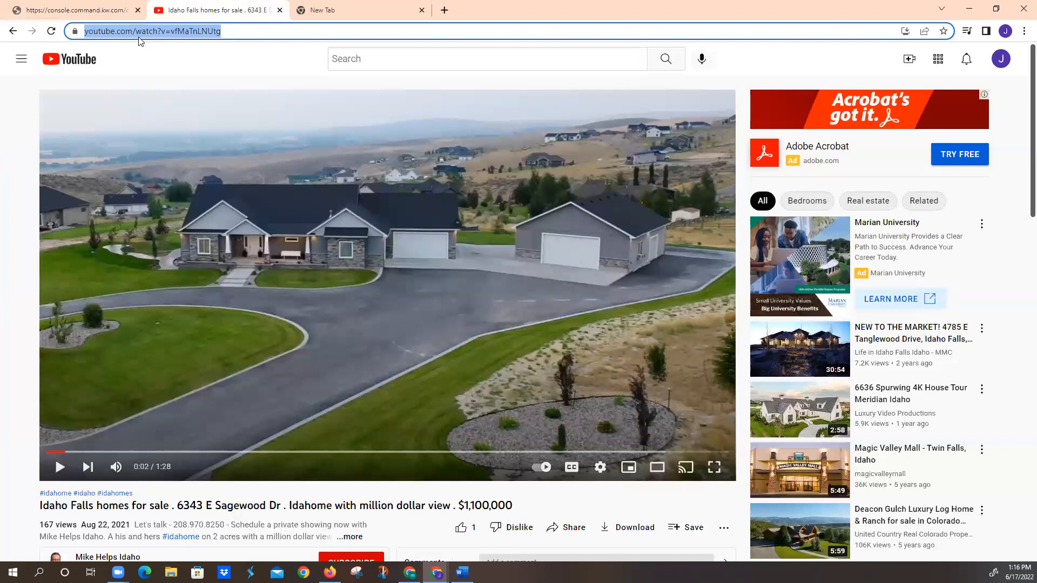
{"action": "right_click", "coordinate": [196, 31]}
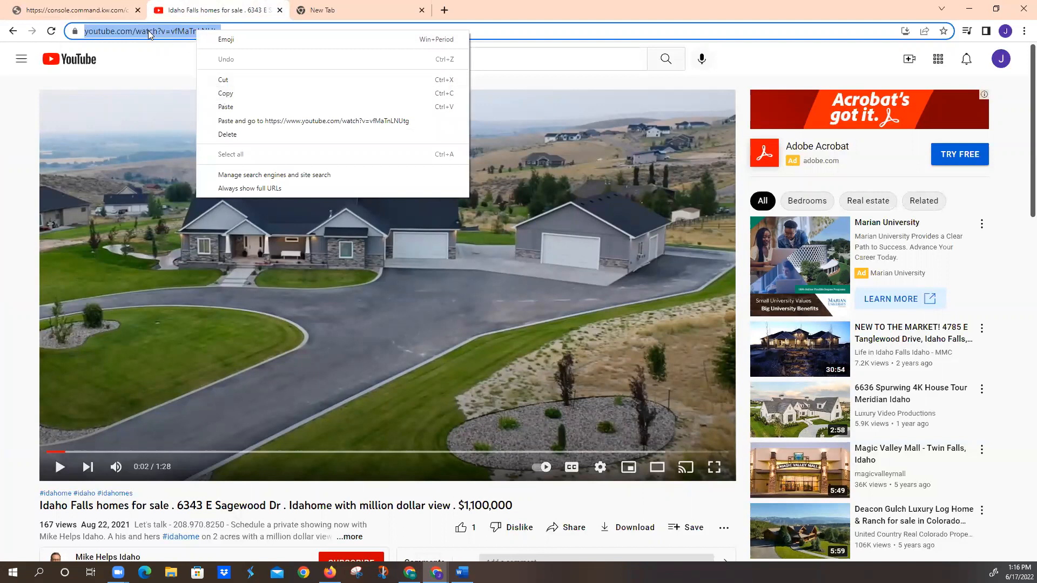
{"action": "left_click", "coordinate": [86, 12]}
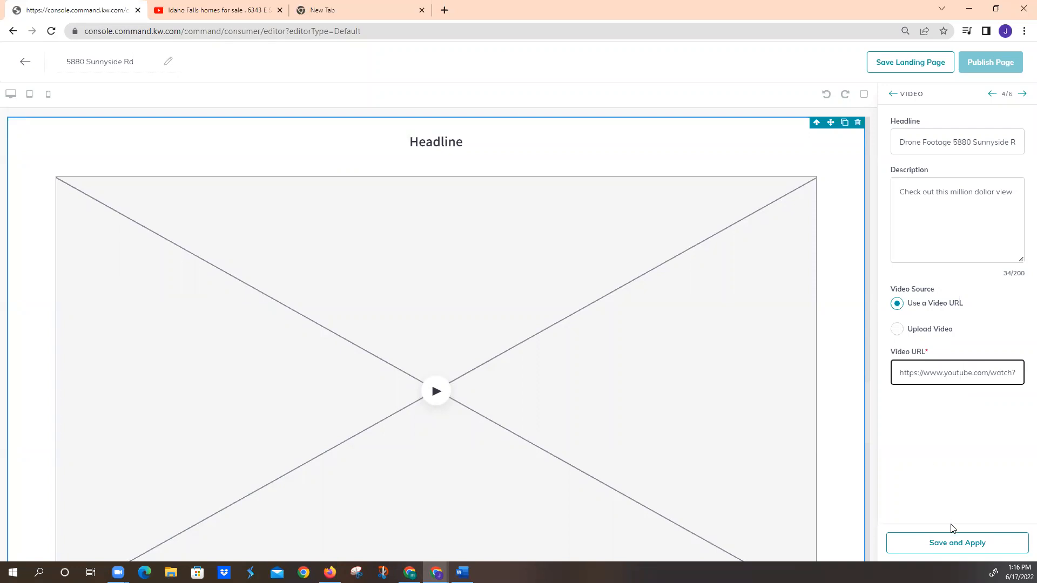
{"action": "left_click", "coordinate": [945, 542]}
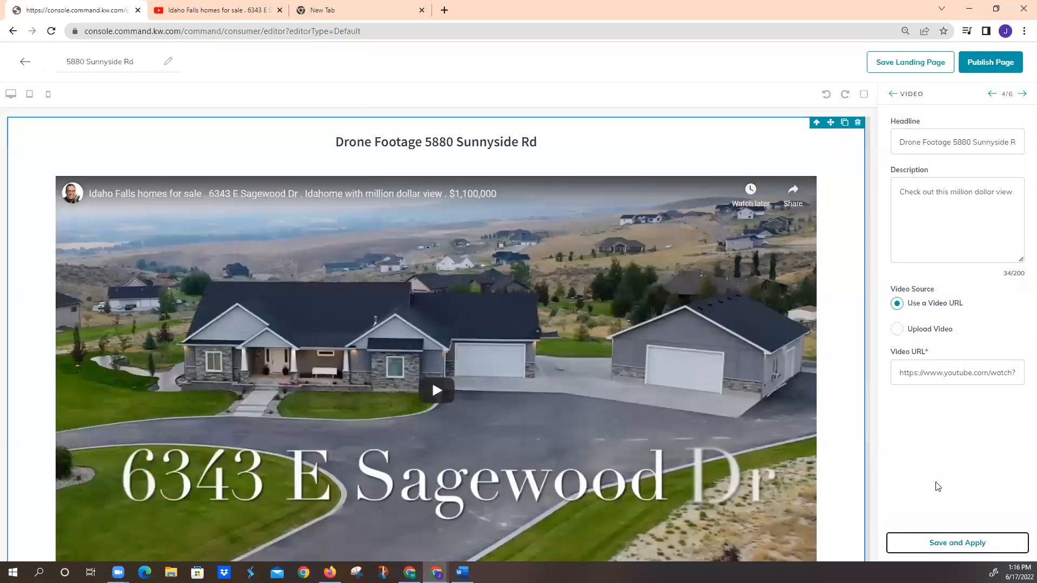
Step: Move on to the New Market Snap widget and enter "Hidden Lakes Neighborhood" as its header
{"action": "scroll", "coordinate": [853, 449], "scroll_direction": "down", "scroll_amount": 5}
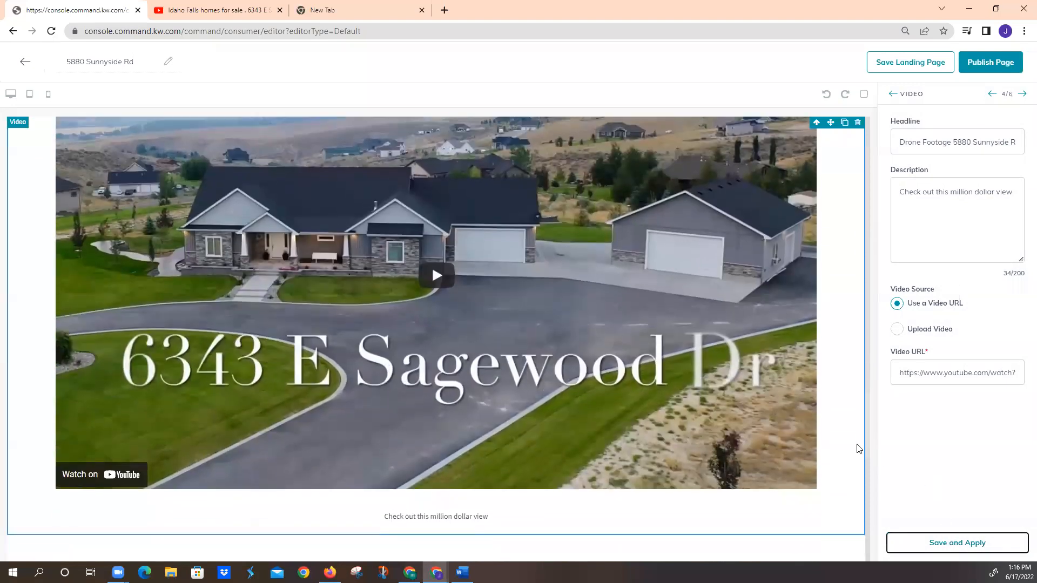
{"action": "scroll", "coordinate": [862, 476], "scroll_direction": "down", "scroll_amount": 3}
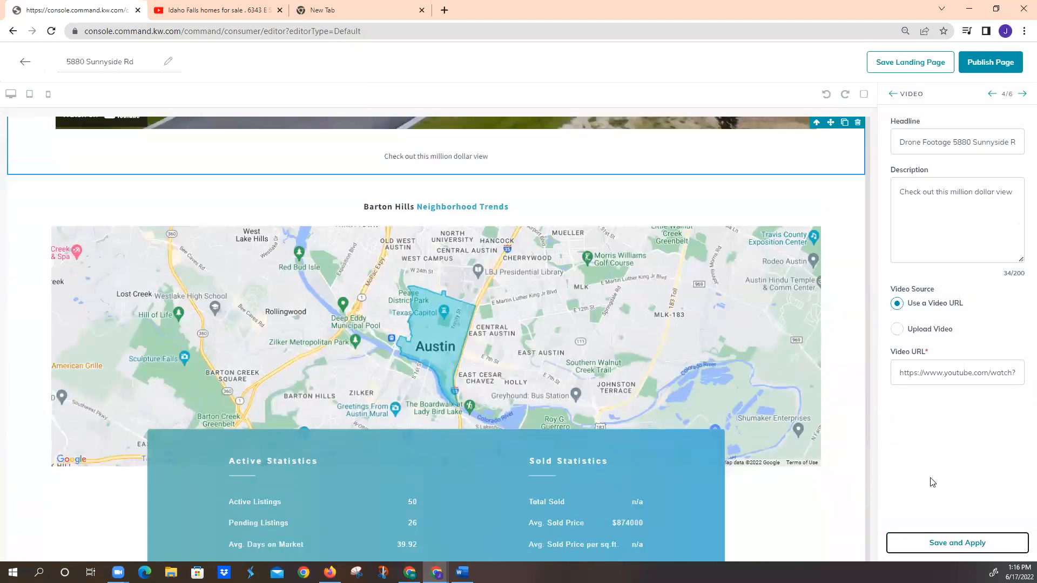
{"action": "left_click", "coordinate": [1024, 95]}
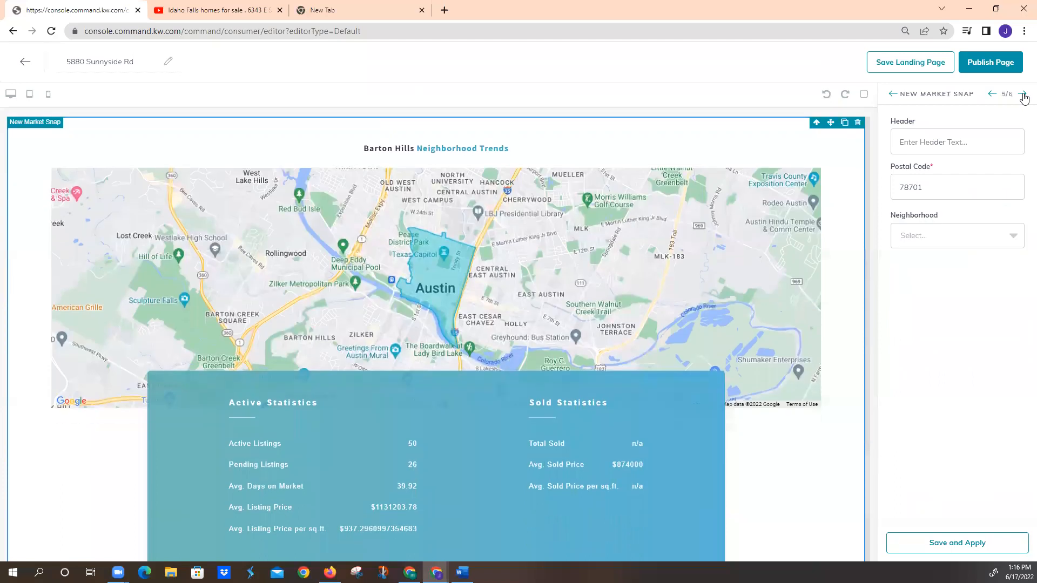
{"action": "left_click", "coordinate": [954, 142]}
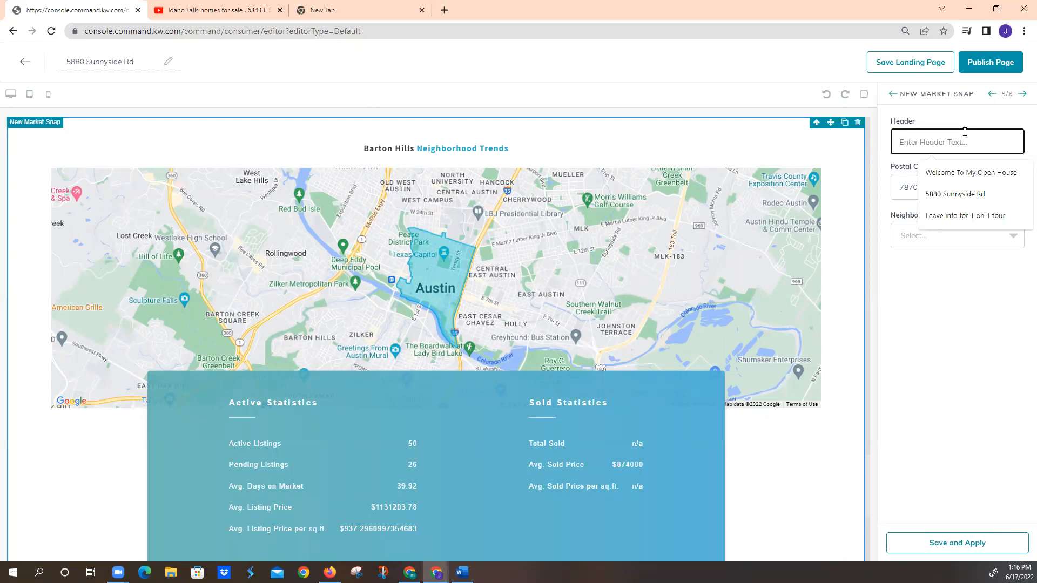
{"action": "type", "text": "5880"}
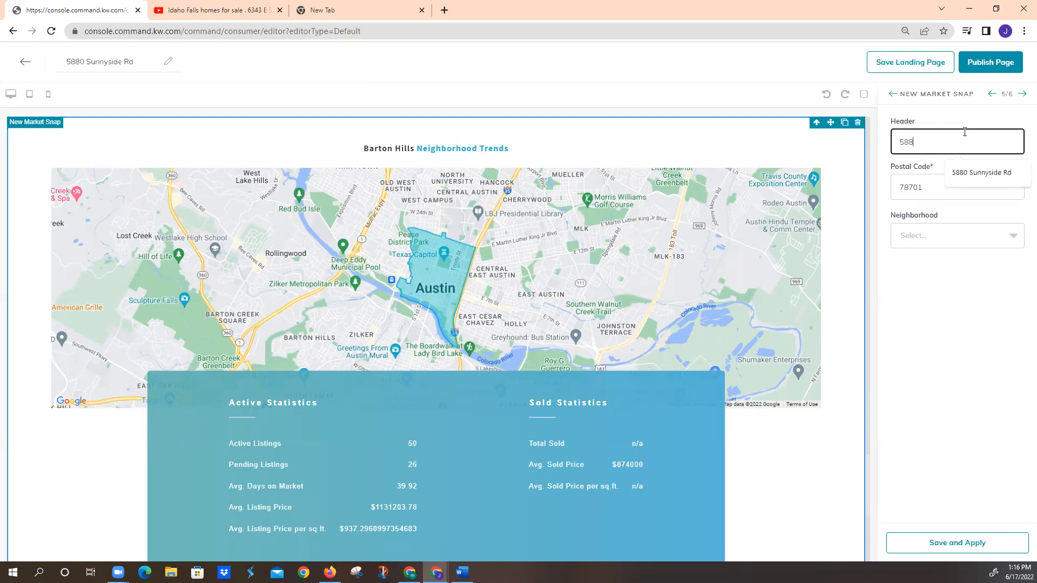
{"action": "key", "text": "BackSpace"}
{"action": "key", "text": "BackSpace"}
{"action": "key", "text": "BackSpace"}
{"action": "key", "text": "BackSpace"}
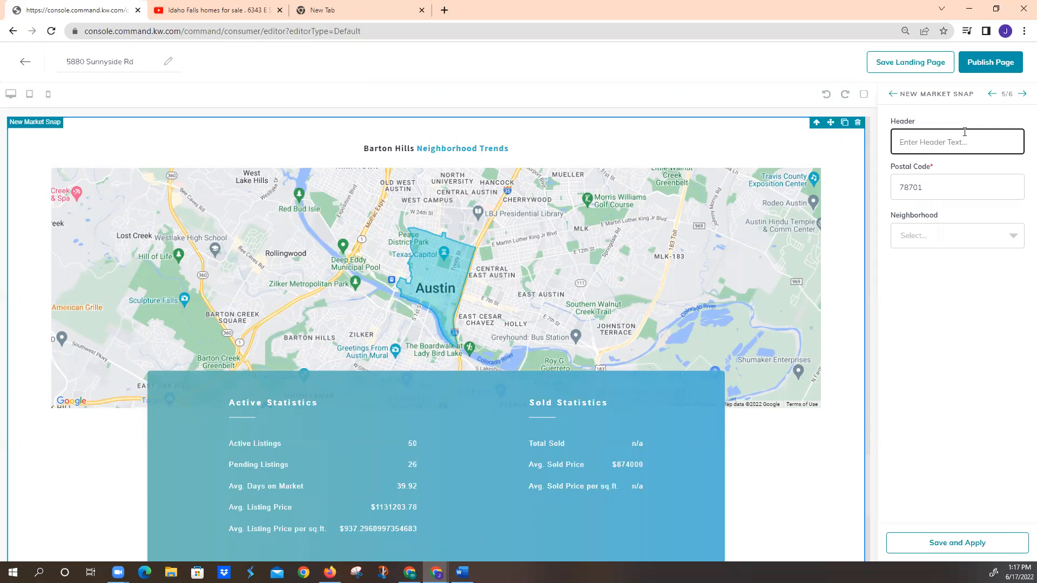
{"action": "type", "text": "Hidden Lakes Neighborhood"}
Step: Set the market snap's postal code to 83406 and its neighborhood to East Ammon, and apply the changes
{"action": "left_click", "coordinate": [954, 189]}
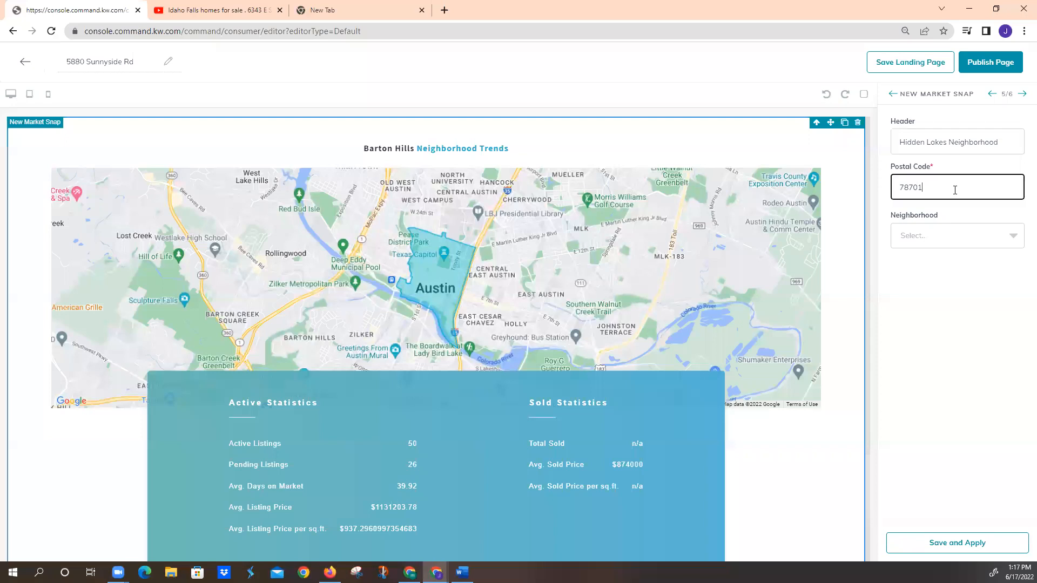
{"action": "key", "text": "ctrl+a"}
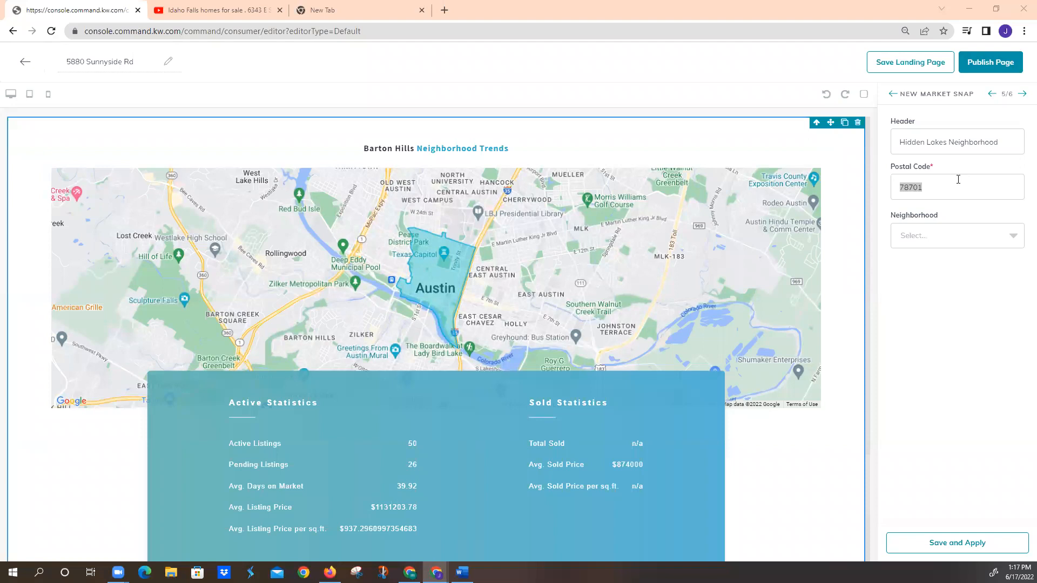
{"action": "left_click", "coordinate": [938, 189]}
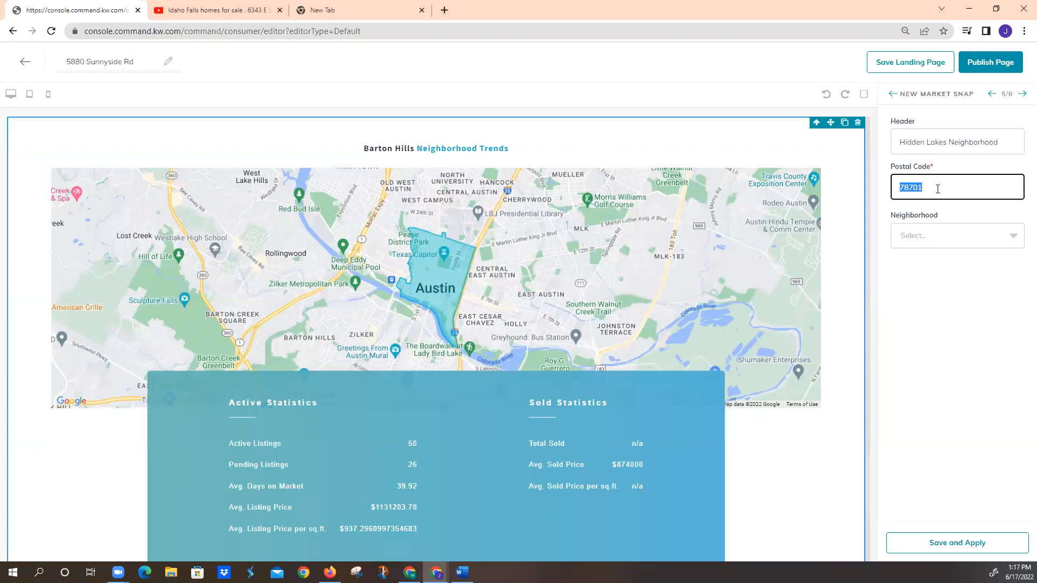
{"action": "type", "text": "83406"}
{"action": "left_click", "coordinate": [1002, 236]}
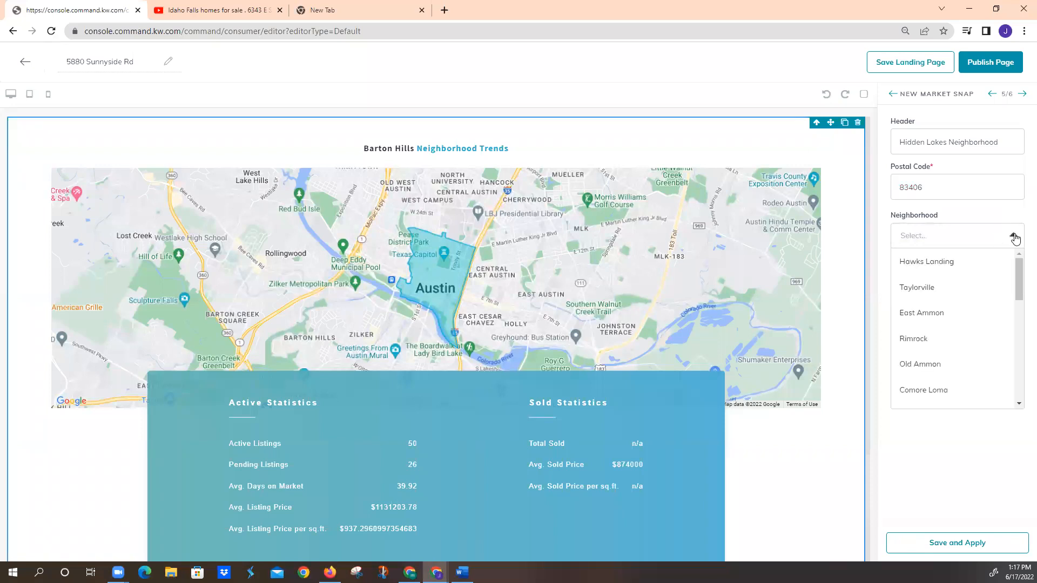
{"action": "left_click", "coordinate": [946, 318]}
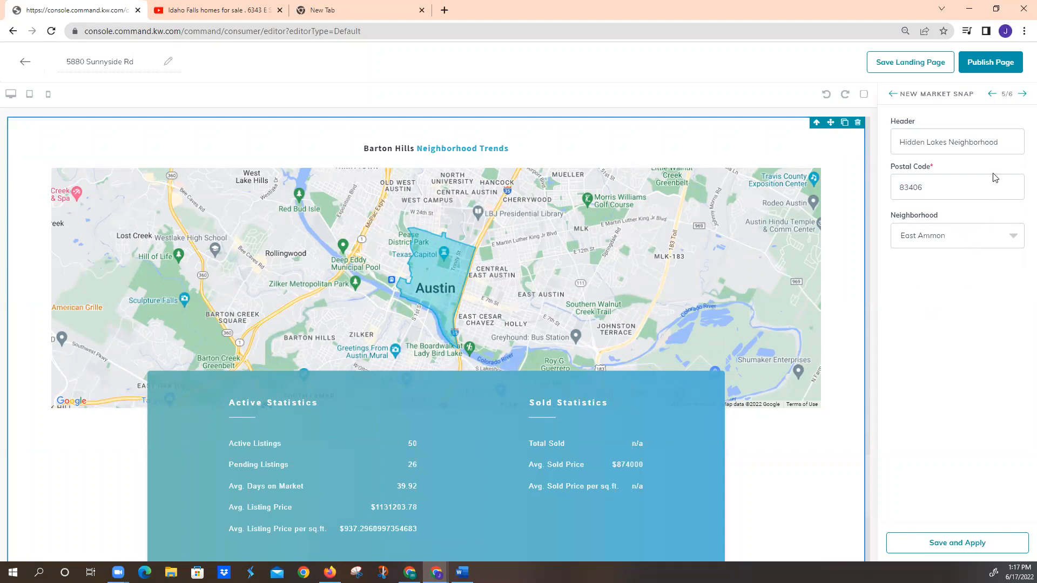
{"action": "left_click_drag", "start_coordinate": [994, 142], "coordinate": [878, 153]}
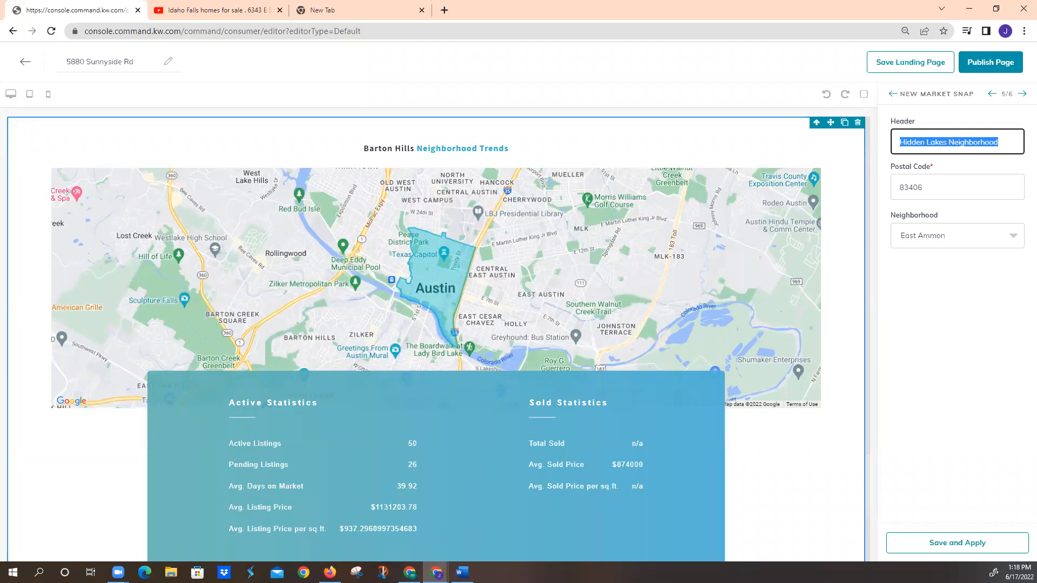
{"action": "left_click", "coordinate": [927, 543]}
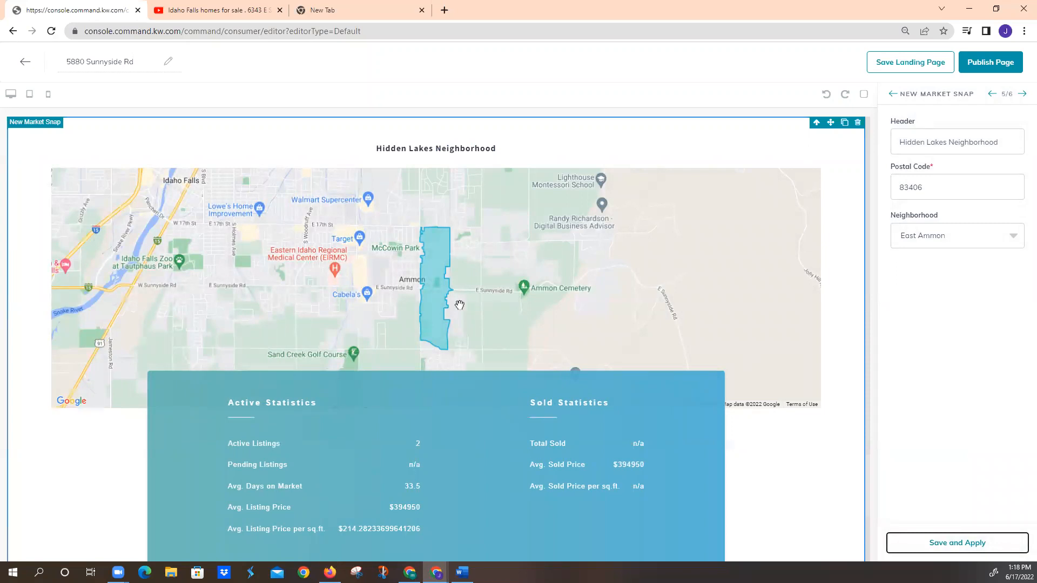
Step: Move on to the Legal Footer widget, review its social links, logo and office details, and apply its settings
{"action": "scroll", "coordinate": [462, 383], "scroll_direction": "down", "scroll_amount": 1}
{"action": "scroll", "coordinate": [765, 430], "scroll_direction": "down", "scroll_amount": 2}
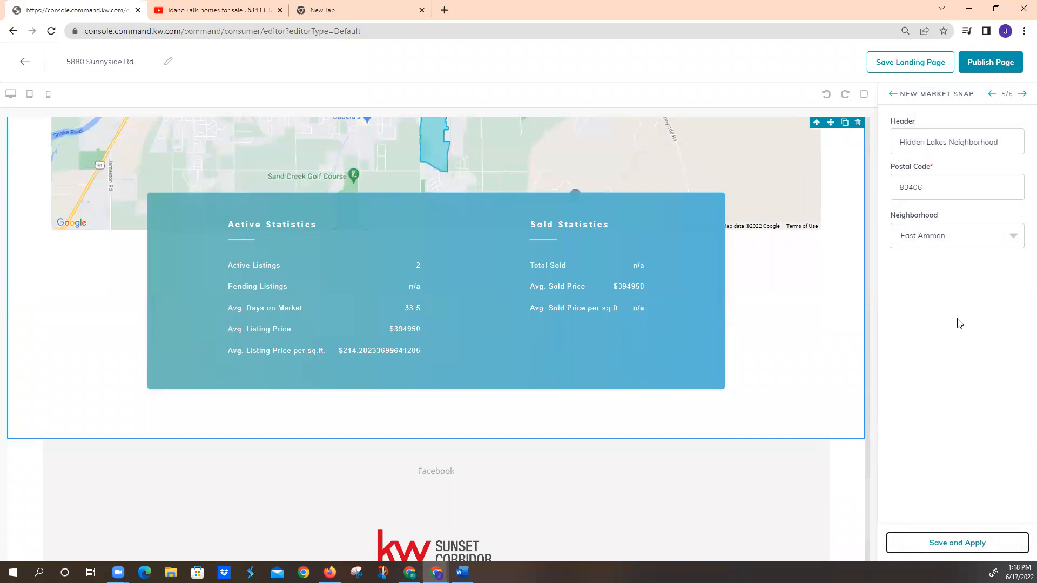
{"action": "left_click", "coordinate": [1023, 95]}
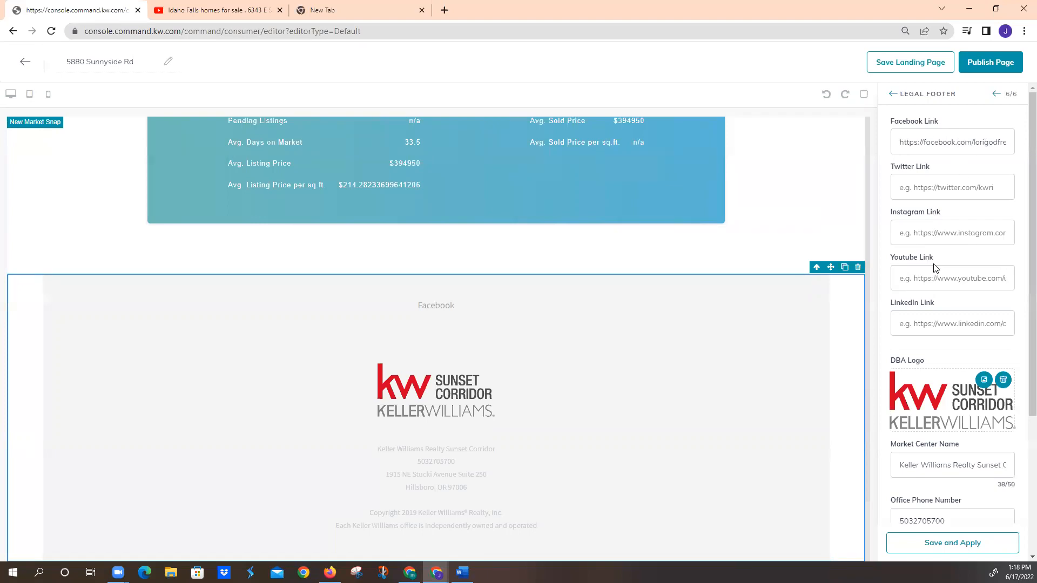
{"action": "scroll", "coordinate": [940, 324], "scroll_direction": "down", "scroll_amount": 3}
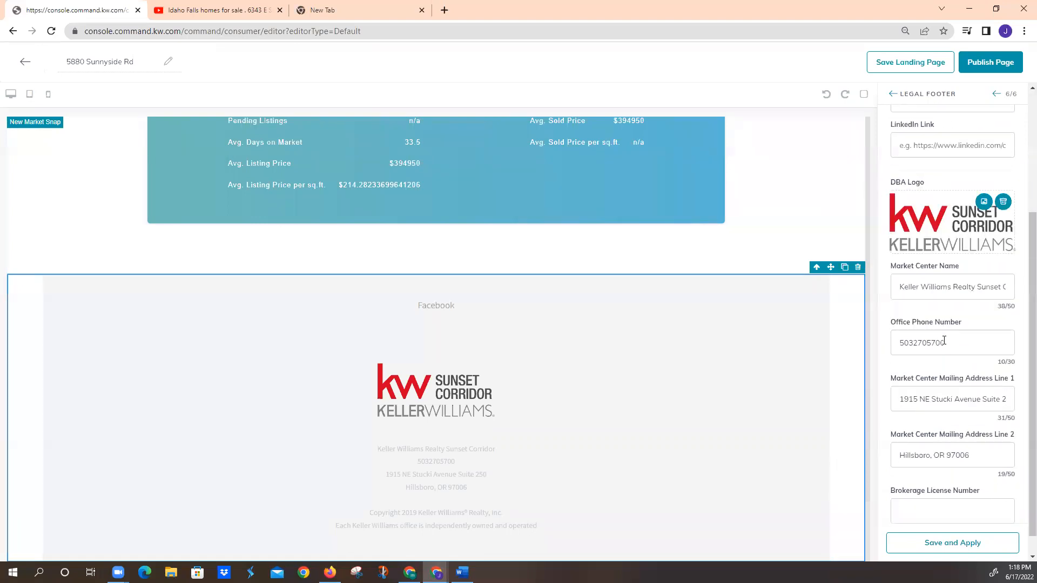
{"action": "scroll", "coordinate": [944, 341], "scroll_direction": "down", "scroll_amount": 1}
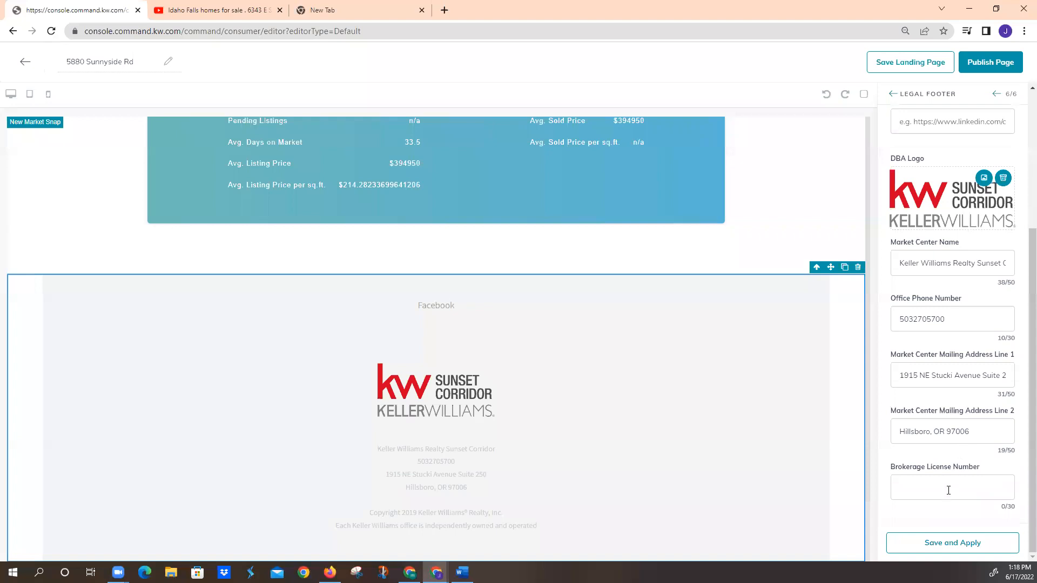
{"action": "left_click", "coordinate": [946, 544]}
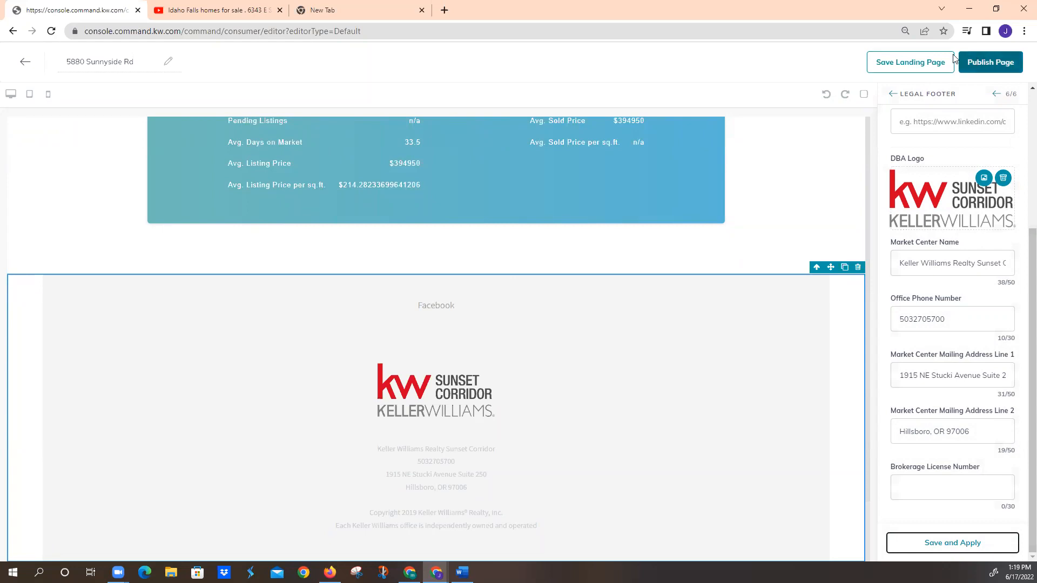
Step: Save the landing page as a draft and display the list of landing pages
{"action": "left_click", "coordinate": [921, 64]}
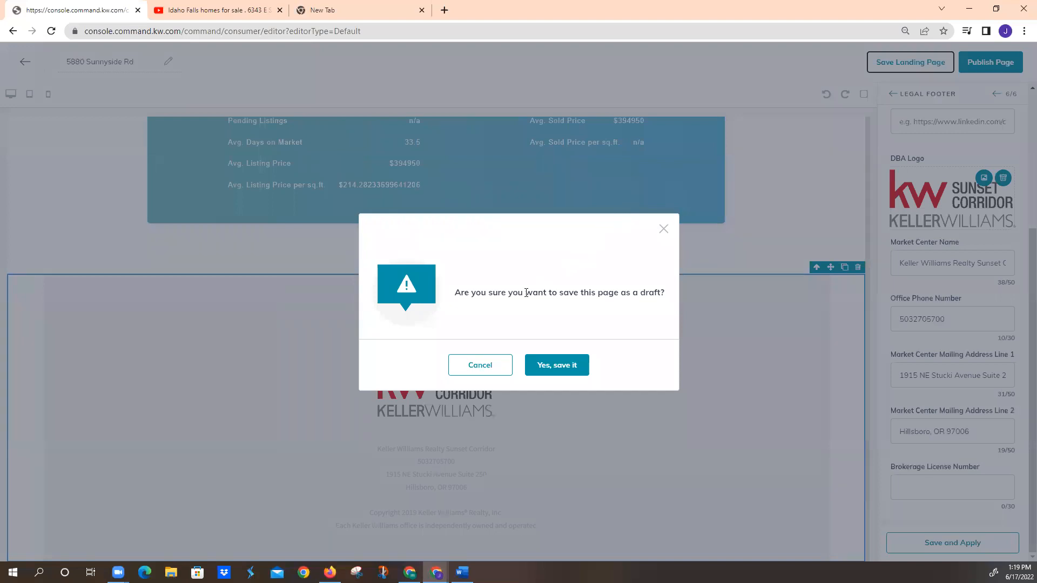
{"action": "left_click", "coordinate": [558, 366]}
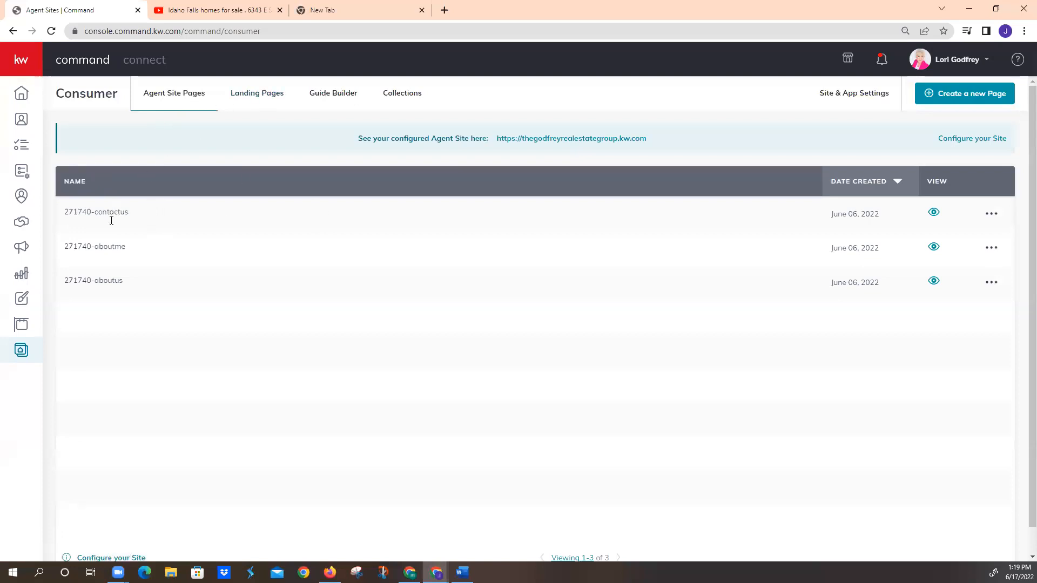
{"action": "left_click", "coordinate": [265, 97]}
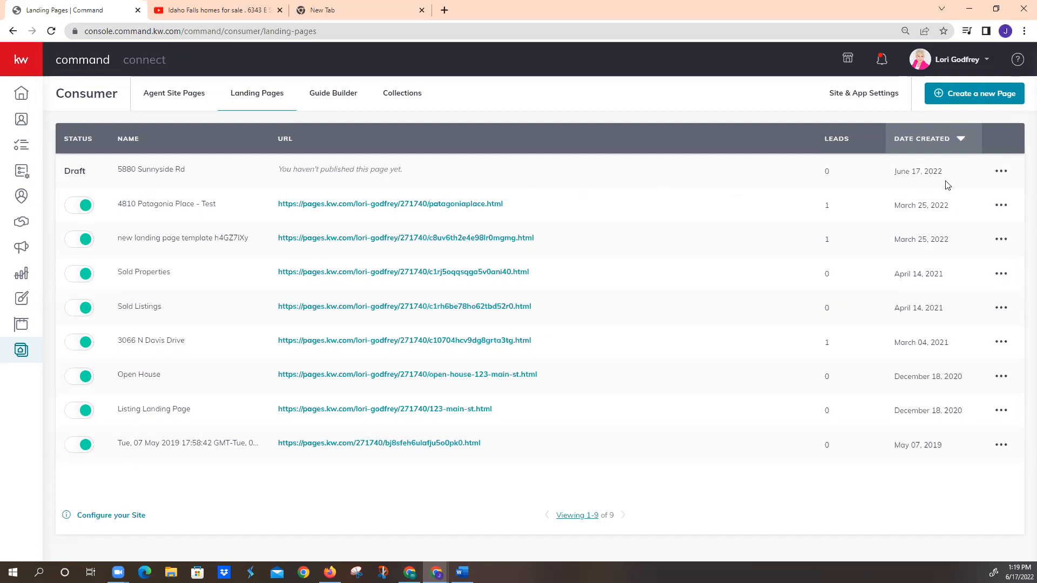
Step: Reopen the draft landing page for editing and publish it, confirming the update
{"action": "left_click", "coordinate": [1001, 172]}
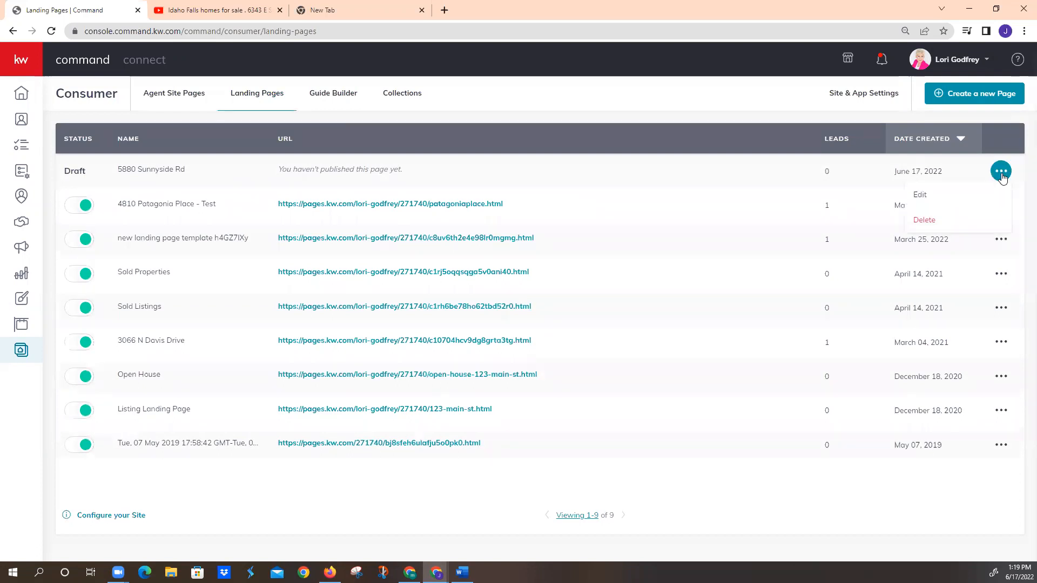
{"action": "left_click", "coordinate": [994, 204]}
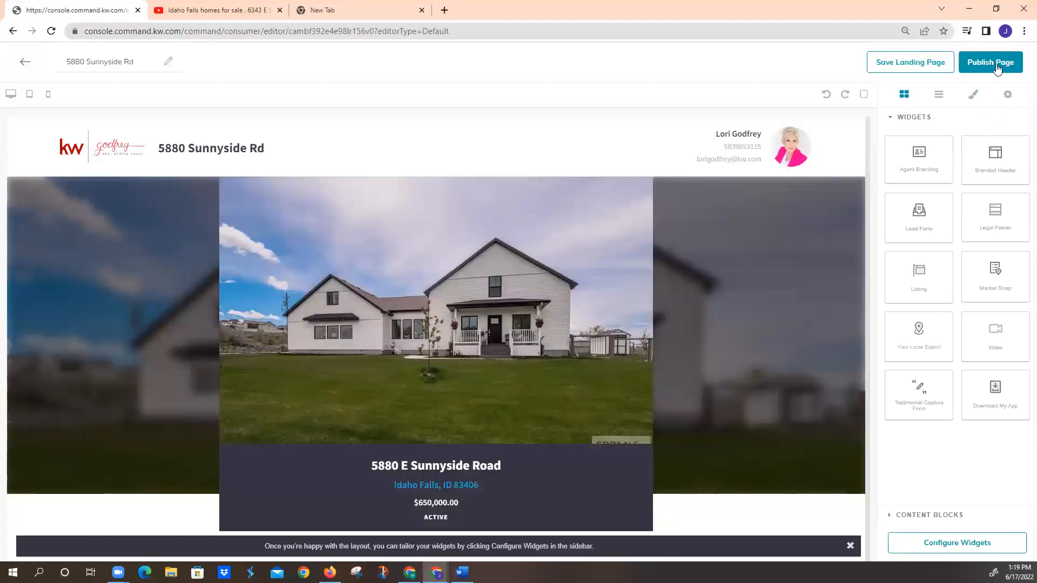
{"action": "left_click", "coordinate": [997, 68]}
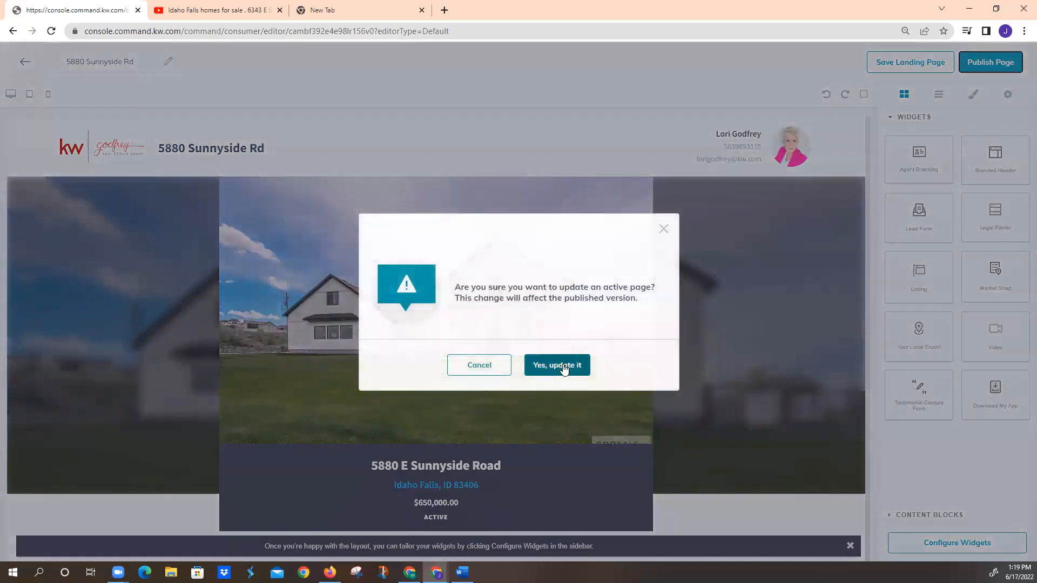
{"action": "left_click", "coordinate": [563, 366]}
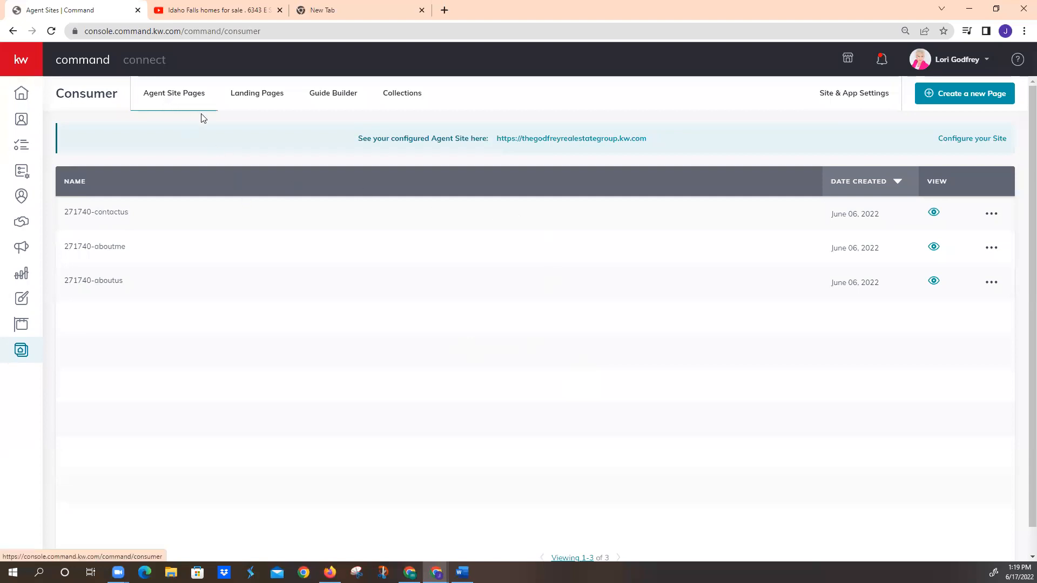
{"action": "left_click", "coordinate": [275, 97]}
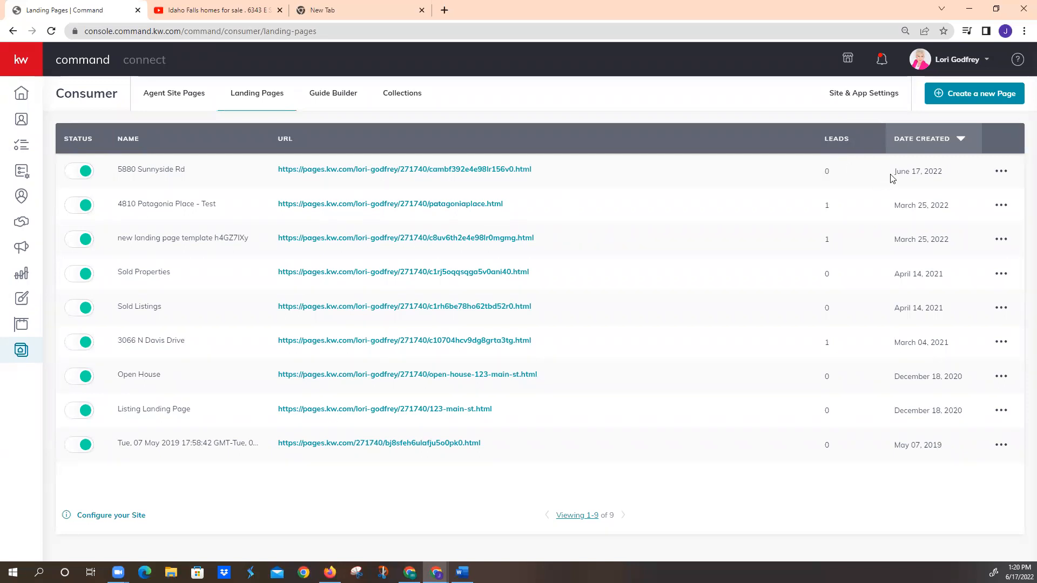
{"action": "left_click", "coordinate": [1001, 176]}
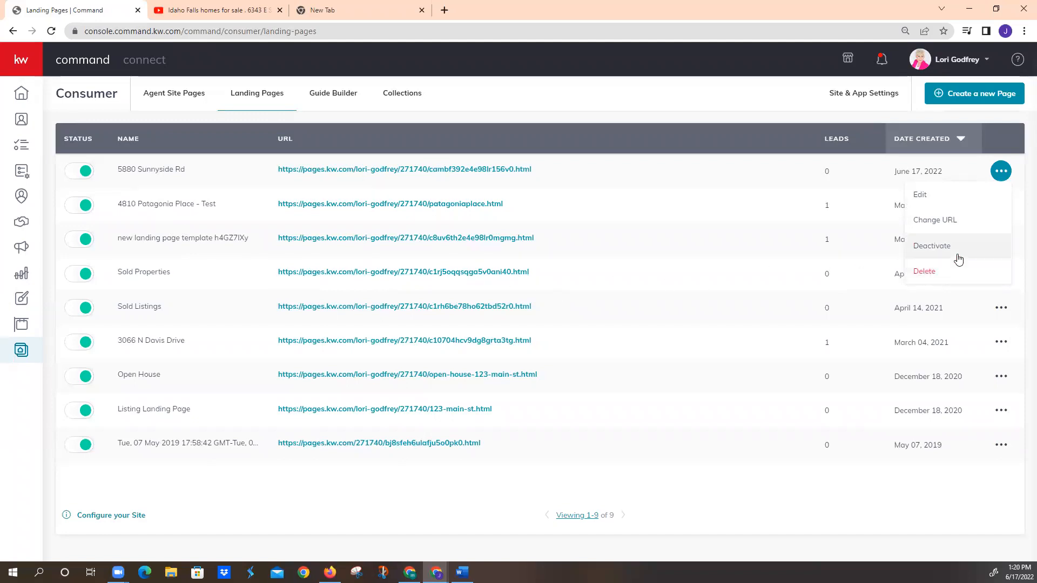
{"action": "left_click", "coordinate": [967, 228]}
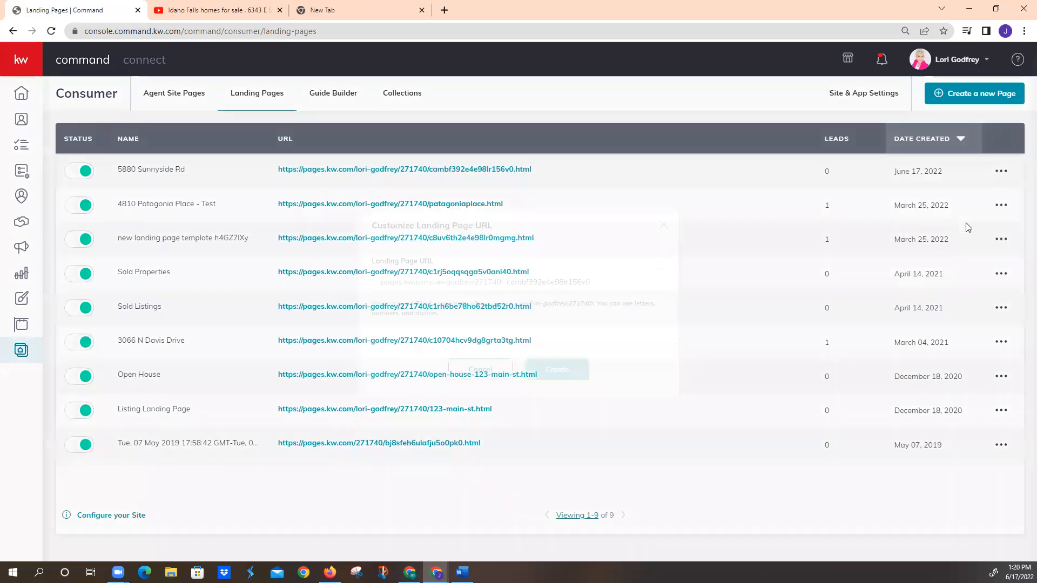
{"action": "left_click", "coordinate": [592, 281]}
{"action": "left_click_drag", "start_coordinate": [592, 281], "coordinate": [508, 281]}
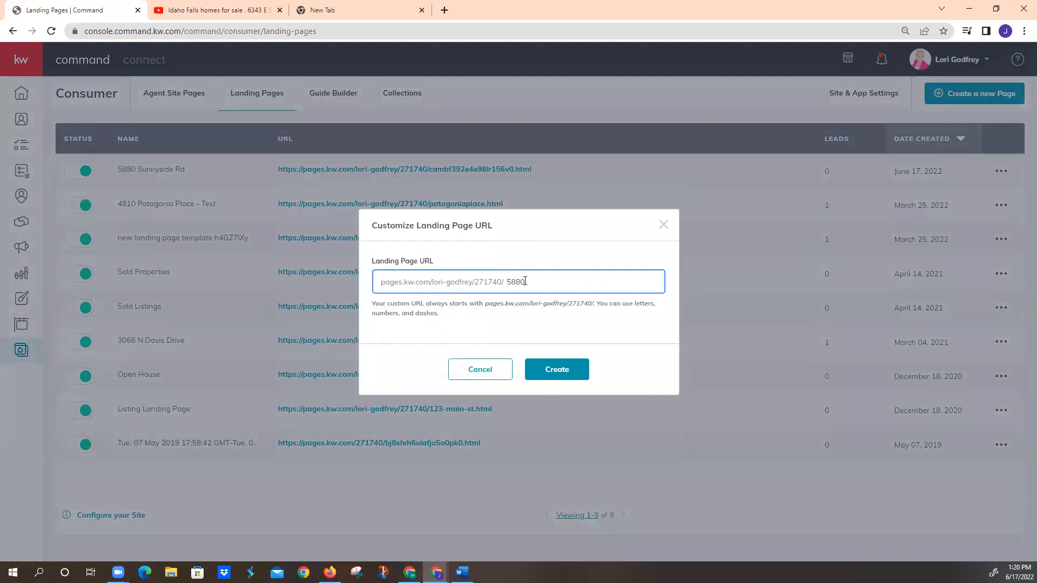
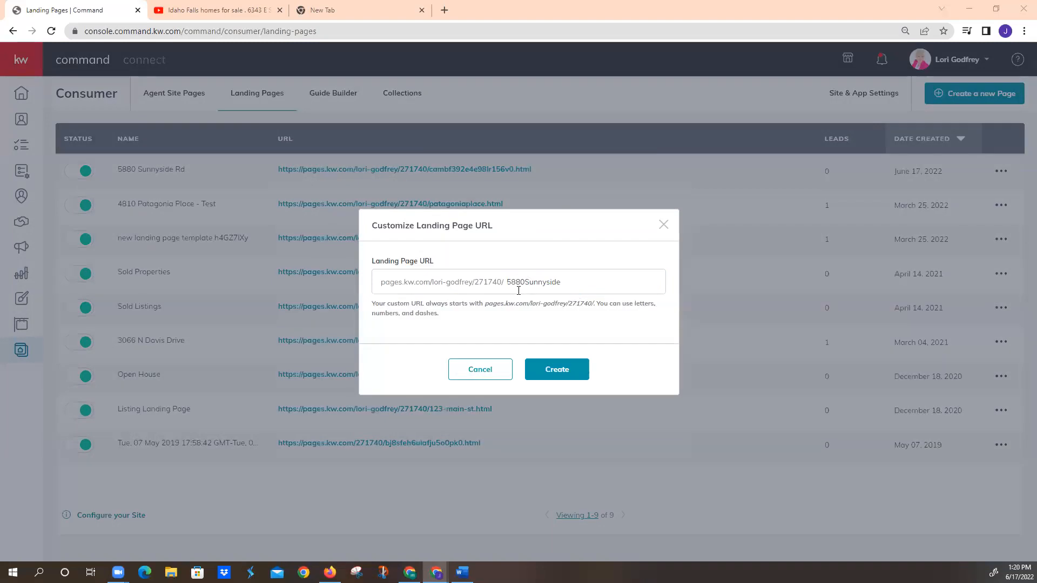
{"action": "left_click", "coordinate": [559, 368]}
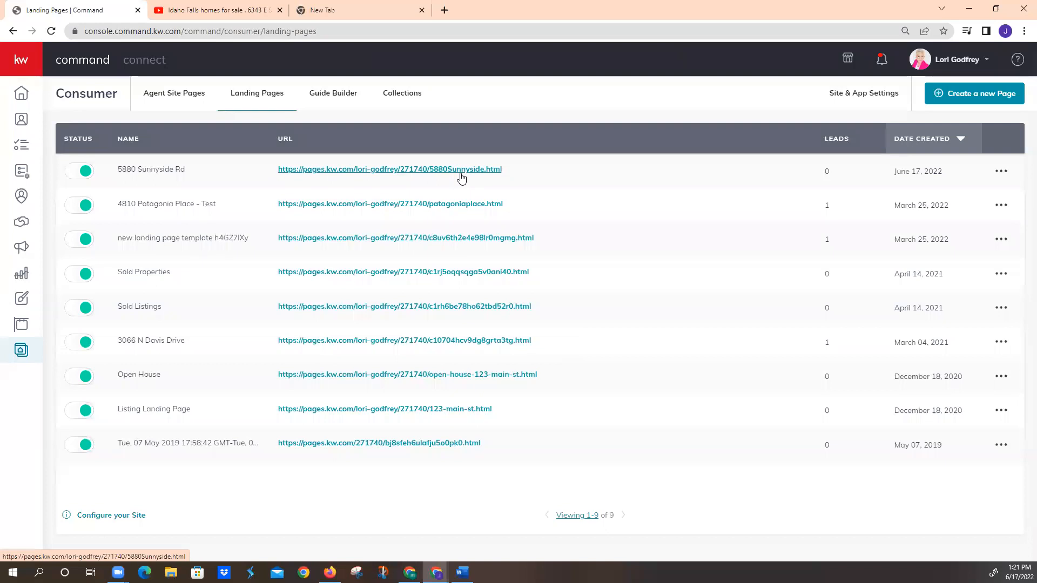
Step: Open the live landing page from its new URL and review the property header, description, photo gallery, details, location map and contact form
{"action": "left_click", "coordinate": [461, 175]}
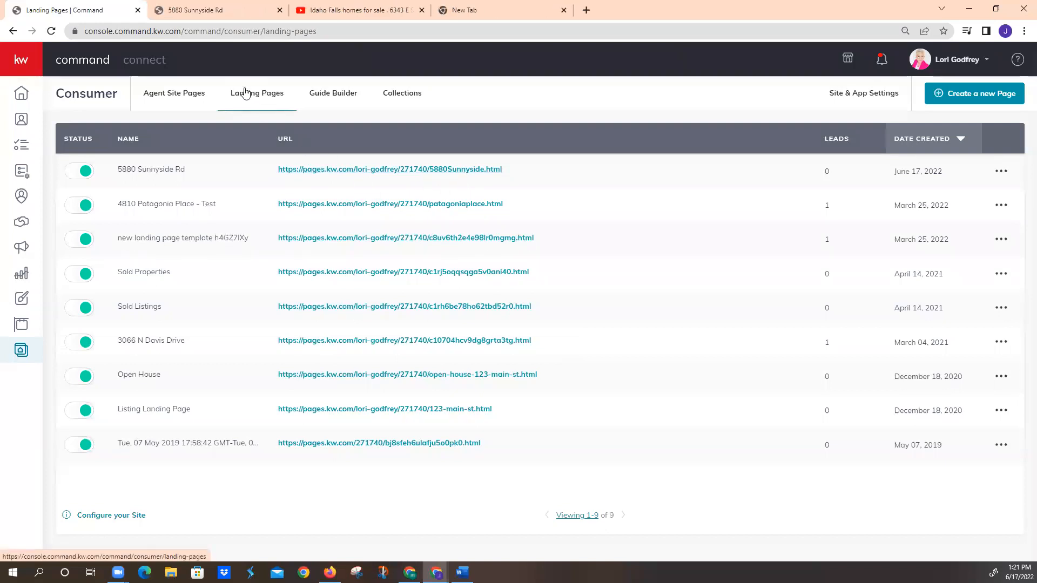
{"action": "left_click", "coordinate": [236, 11]}
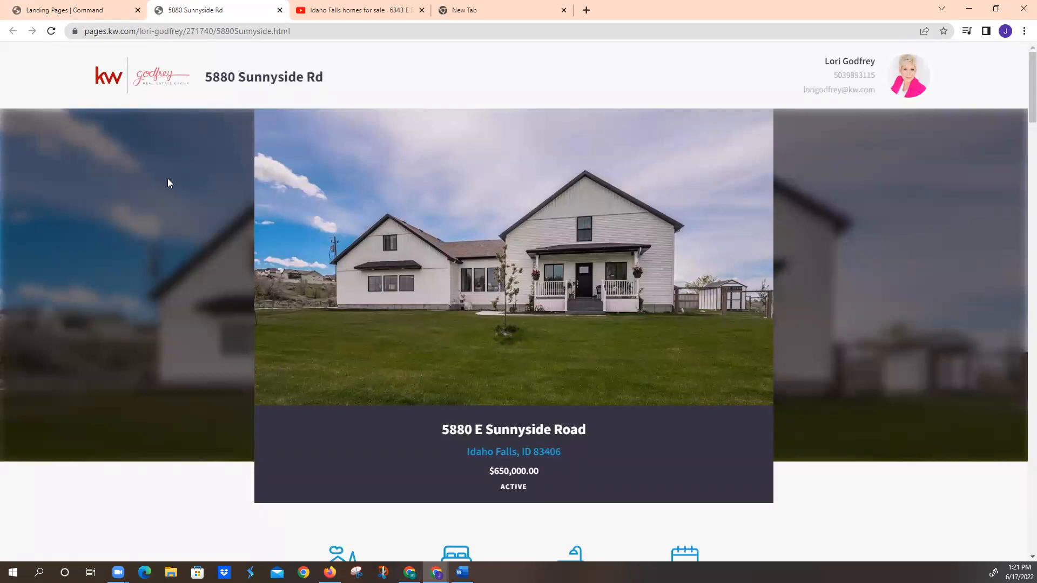
{"action": "scroll", "coordinate": [176, 196], "scroll_direction": "down", "scroll_amount": 2}
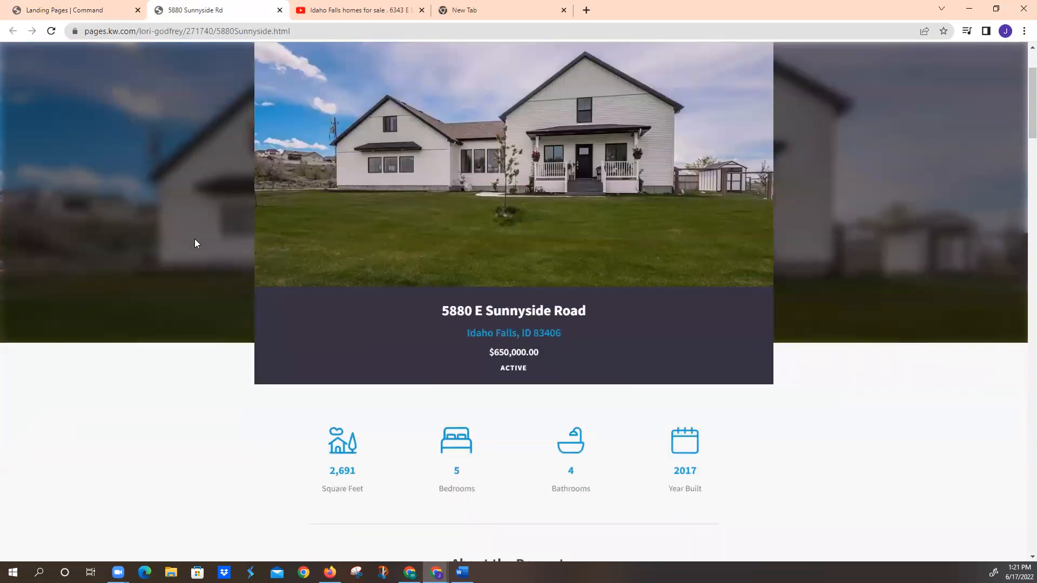
{"action": "scroll", "coordinate": [399, 254], "scroll_direction": "down", "scroll_amount": 2}
{"action": "scroll", "coordinate": [337, 297], "scroll_direction": "down", "scroll_amount": 2}
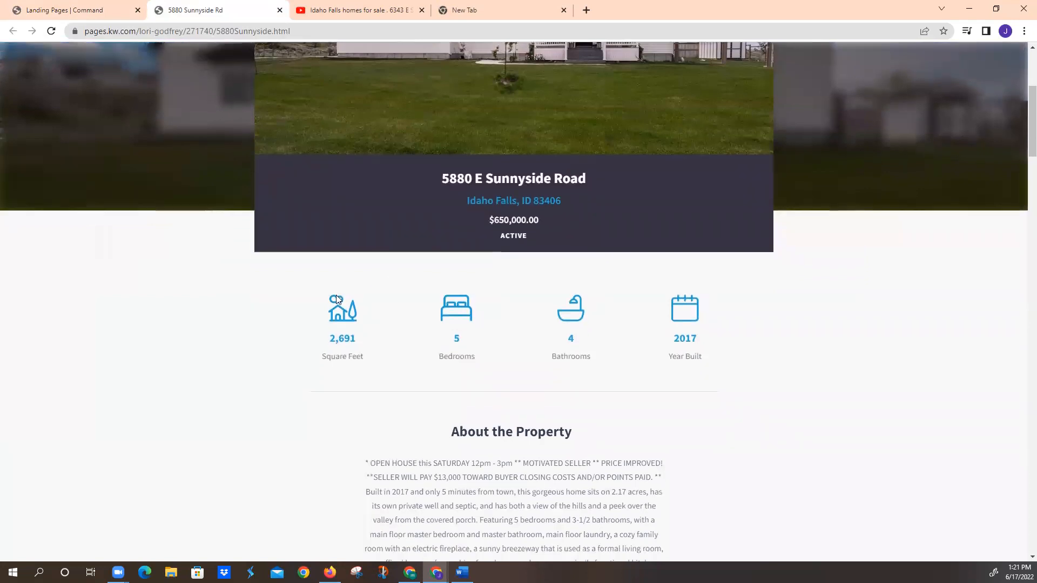
{"action": "scroll", "coordinate": [338, 300], "scroll_direction": "down", "scroll_amount": 6}
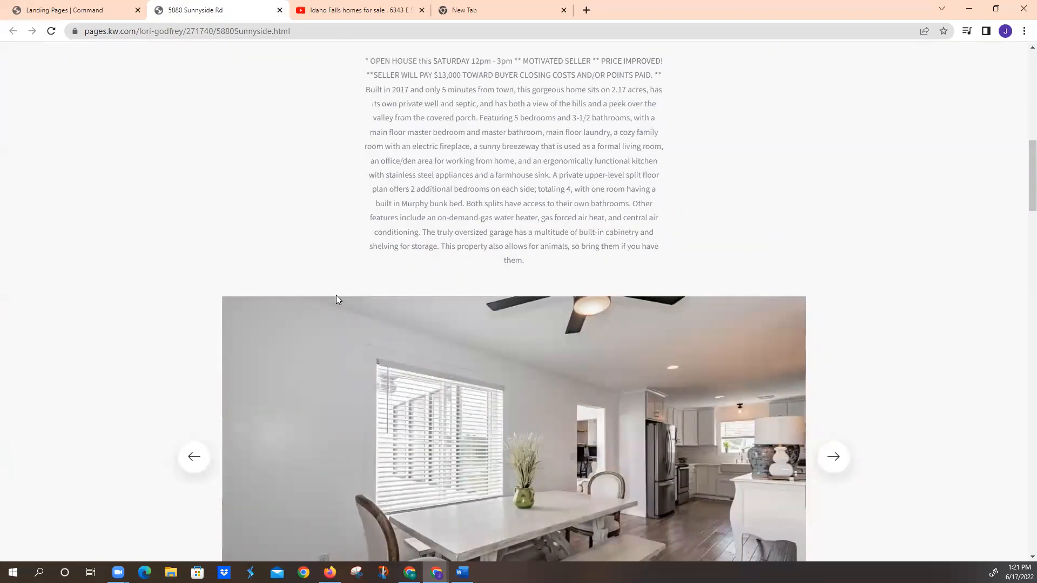
{"action": "scroll", "coordinate": [336, 296], "scroll_direction": "down", "scroll_amount": 6}
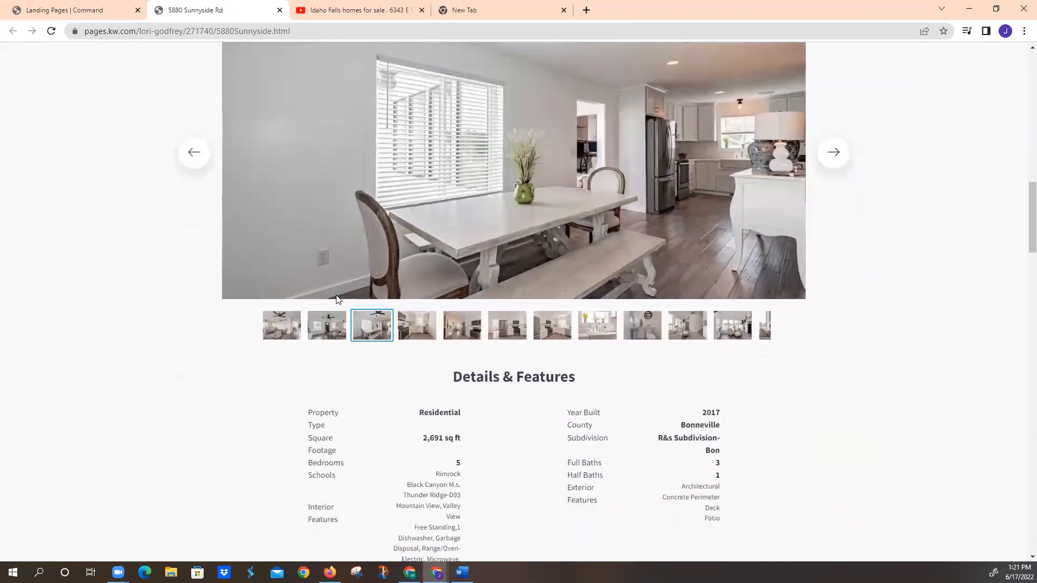
{"action": "scroll", "coordinate": [336, 298], "scroll_direction": "down", "scroll_amount": 7}
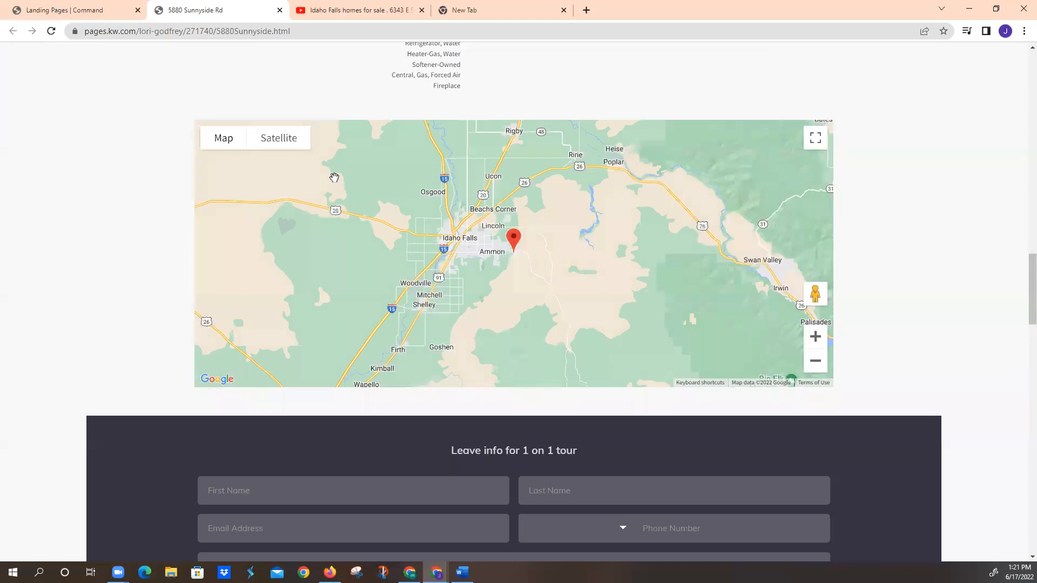
{"action": "scroll", "coordinate": [334, 178], "scroll_direction": "down", "scroll_amount": 5}
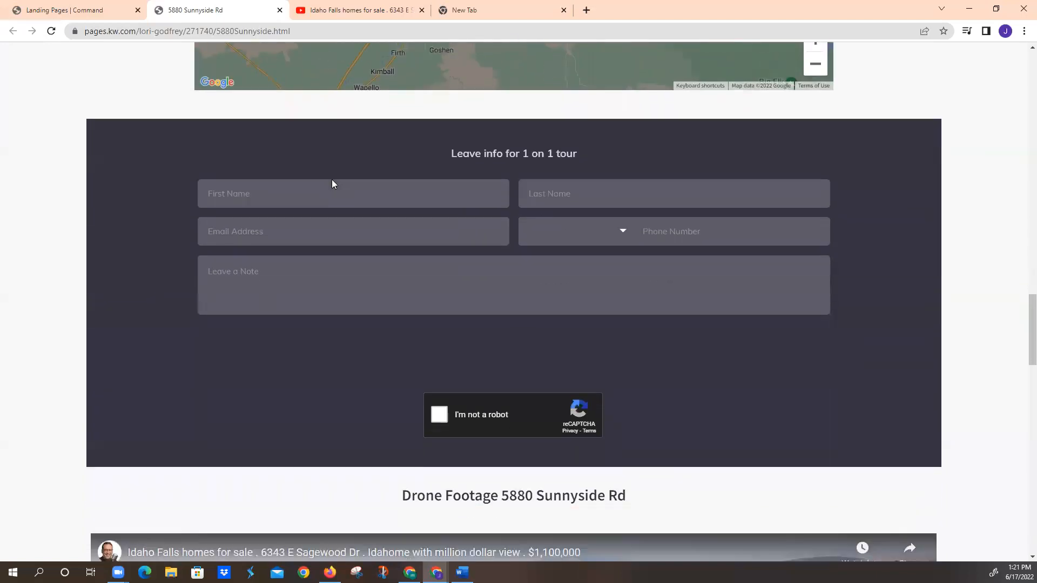
Step: Fill in the test contact's first name, last name and email address in the 1 on 1 tour form
{"action": "left_click", "coordinate": [292, 193]}
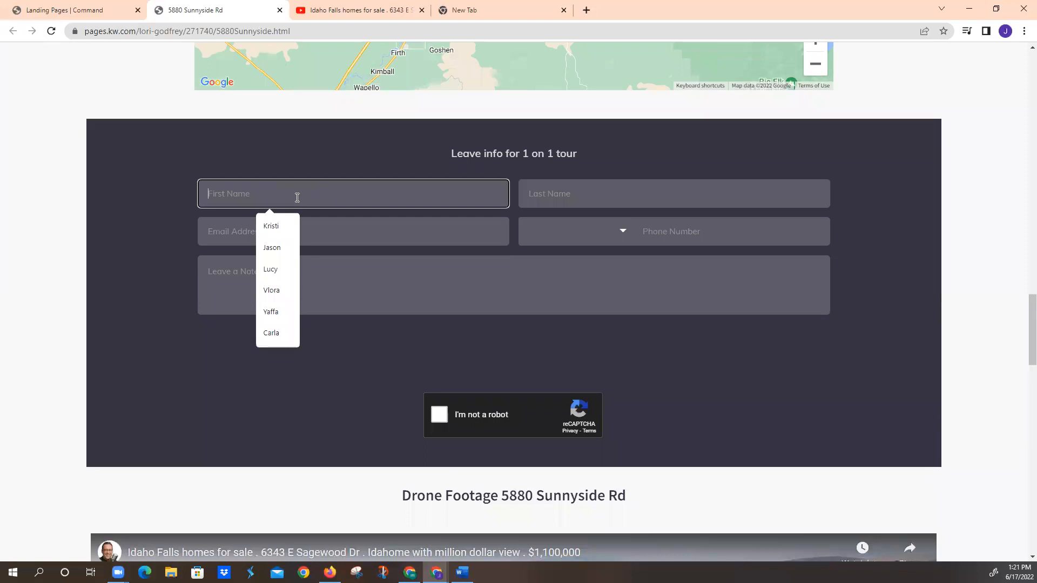
{"action": "type", "text": "Josie"}
{"action": "type", "text": "est"}
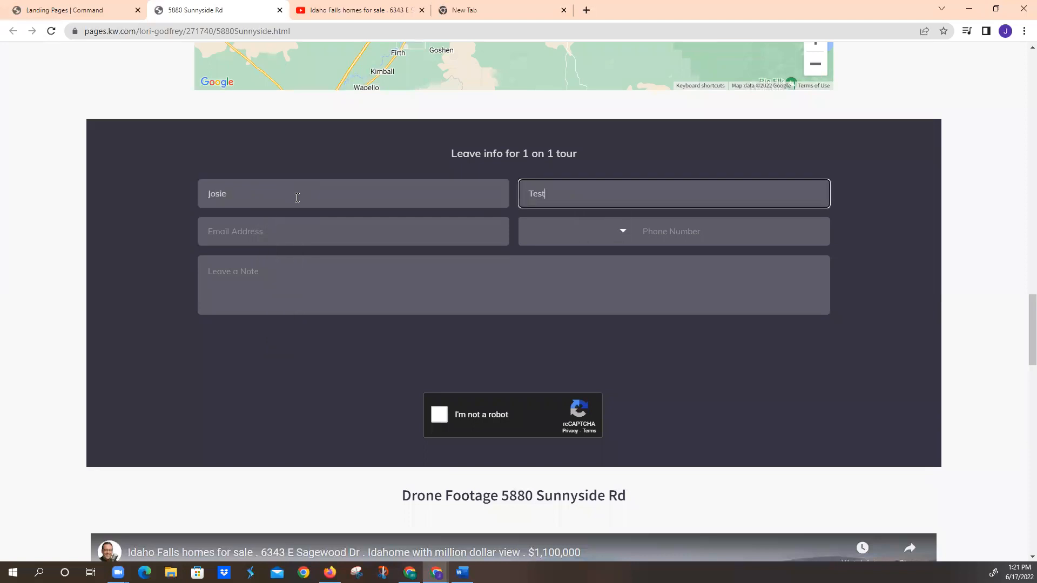
{"action": "key", "text": "Tab"}
{"action": "type", "text": "gmail@gmail.com"}
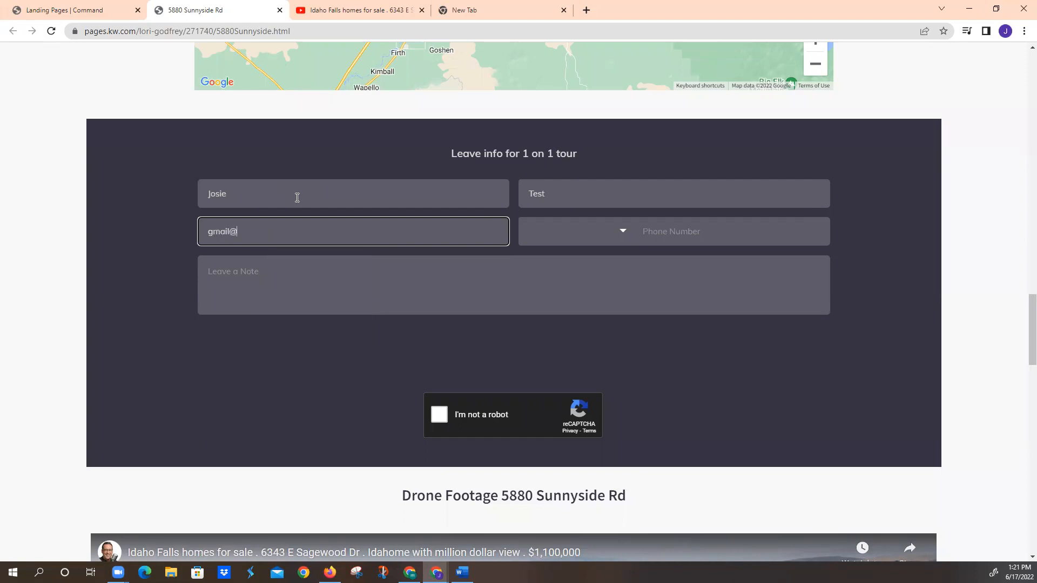
{"action": "key", "text": "Tab"}
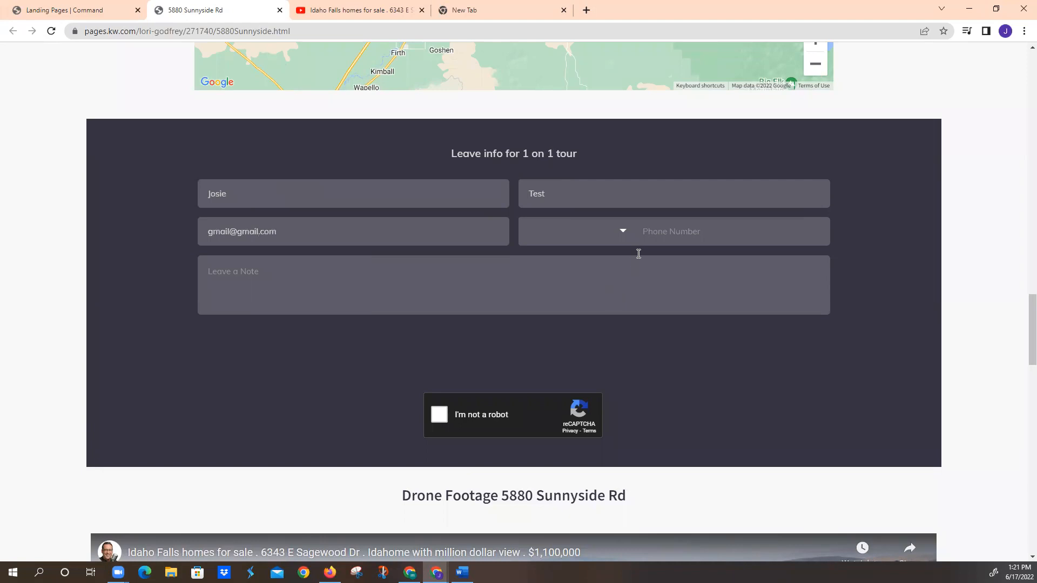
Step: Enter the contact's phone number and the note TEST in the tour form, and complete the I'm not a robot check
{"action": "left_click", "coordinate": [647, 224]}
{"action": "type", "text": "20"}
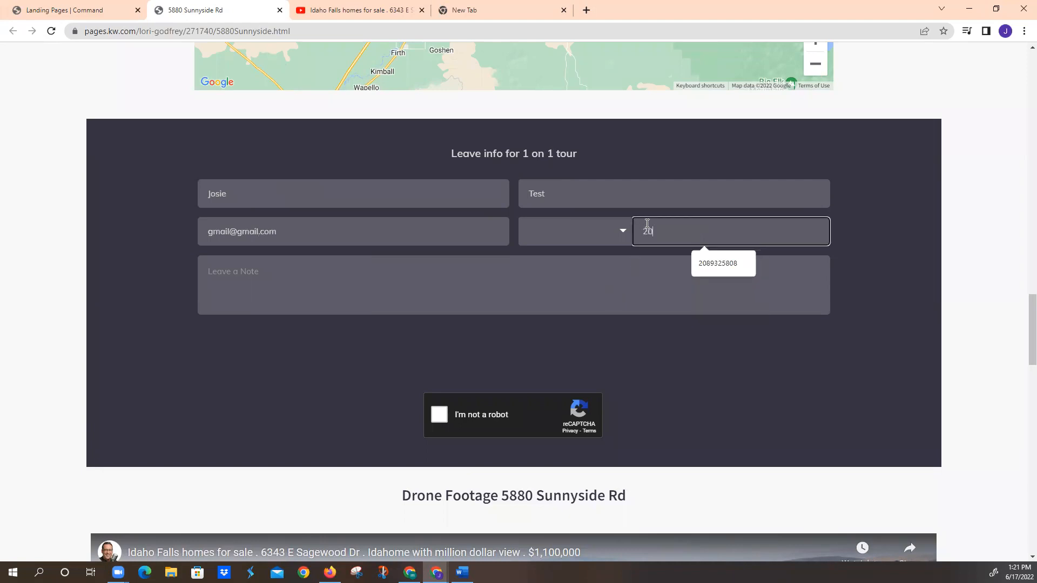
{"action": "type", "text": "85551212"}
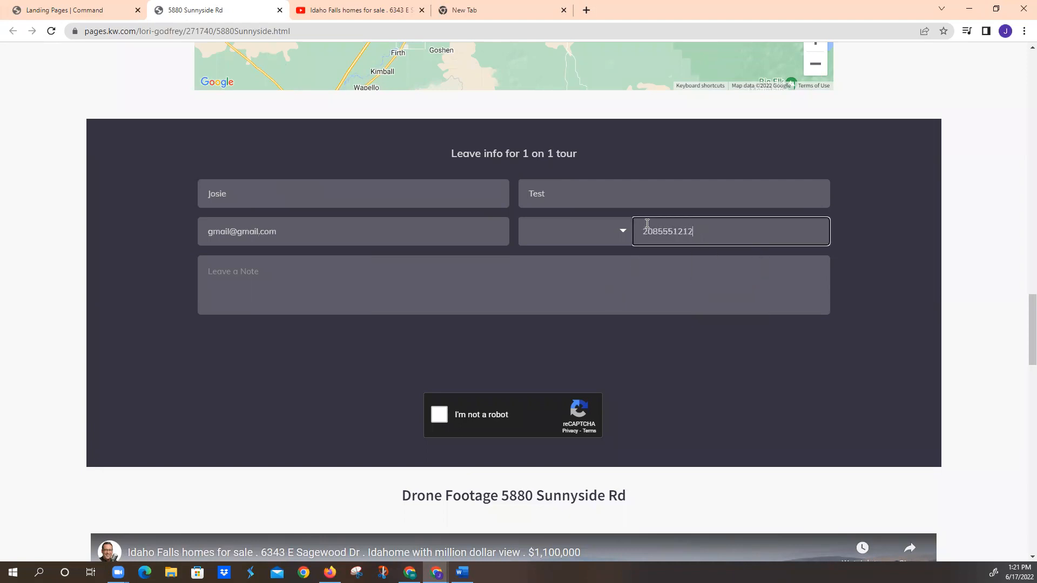
{"action": "left_click", "coordinate": [281, 267]}
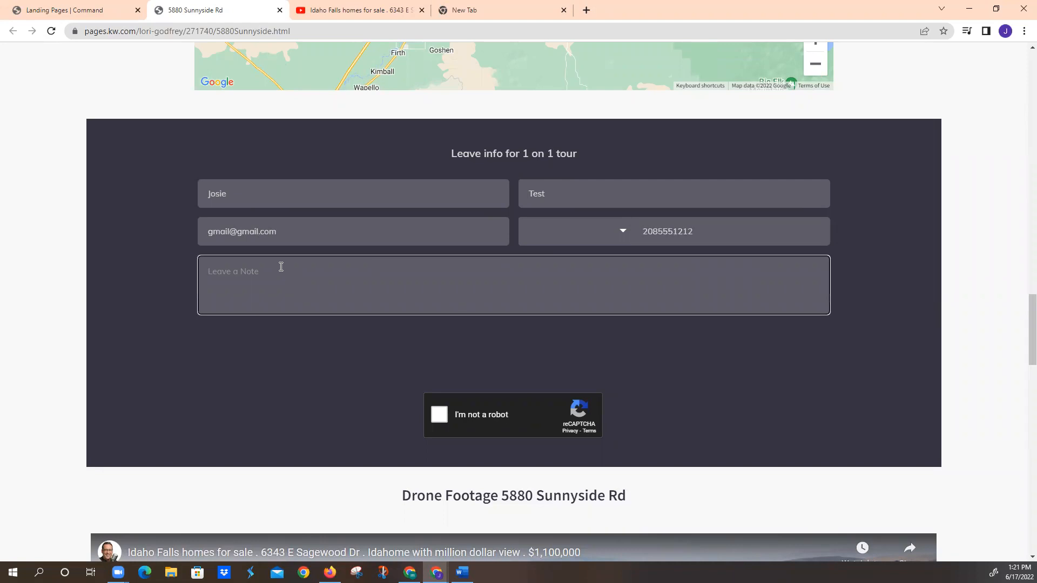
{"action": "type", "text": "TEST"}
{"action": "left_click", "coordinate": [440, 417]}
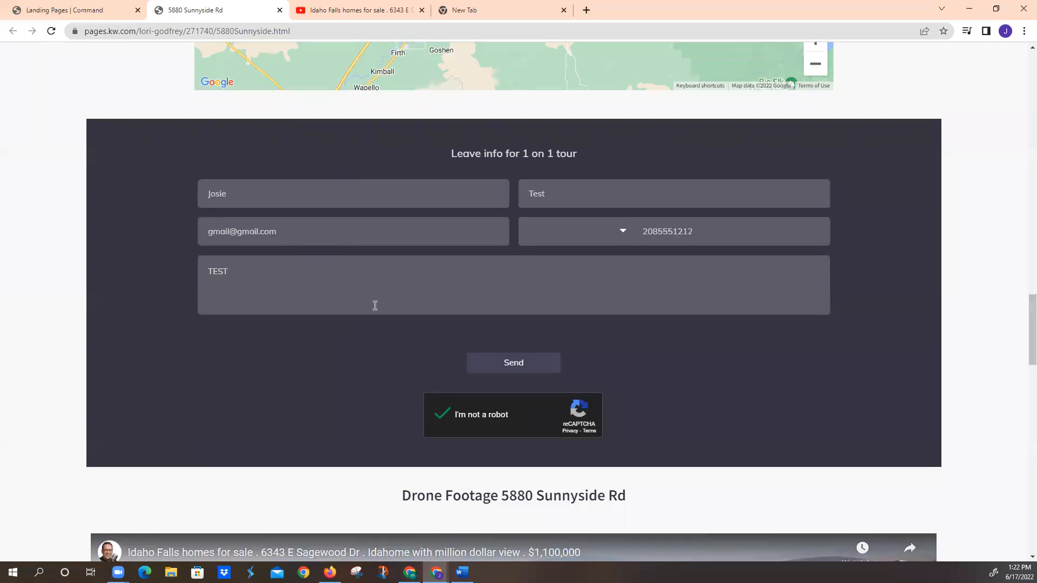
Step: Play the embedded drone footage video below the form and test its sound by unmuting and muting it
{"action": "scroll", "coordinate": [375, 306], "scroll_direction": "down", "scroll_amount": 4}
{"action": "scroll", "coordinate": [373, 313], "scroll_direction": "down", "scroll_amount": 2}
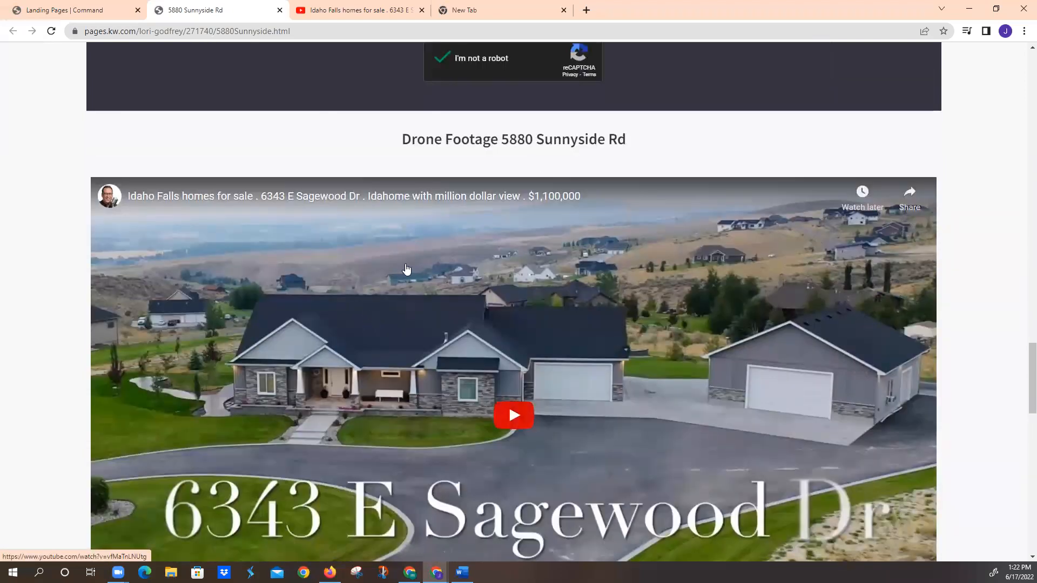
{"action": "scroll", "coordinate": [401, 308], "scroll_direction": "down", "scroll_amount": 1}
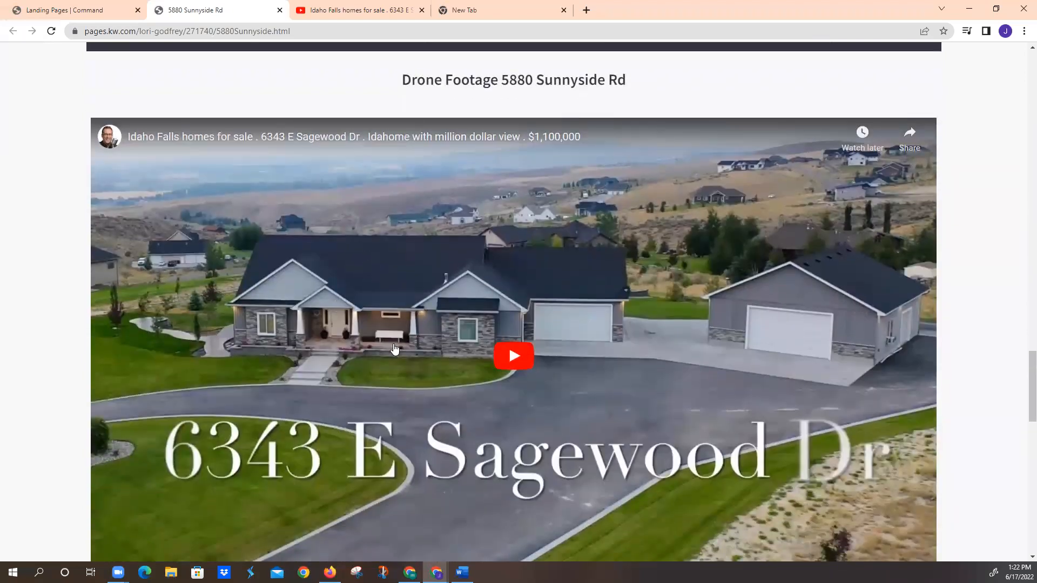
{"action": "scroll", "coordinate": [456, 386], "scroll_direction": "down", "scroll_amount": 1}
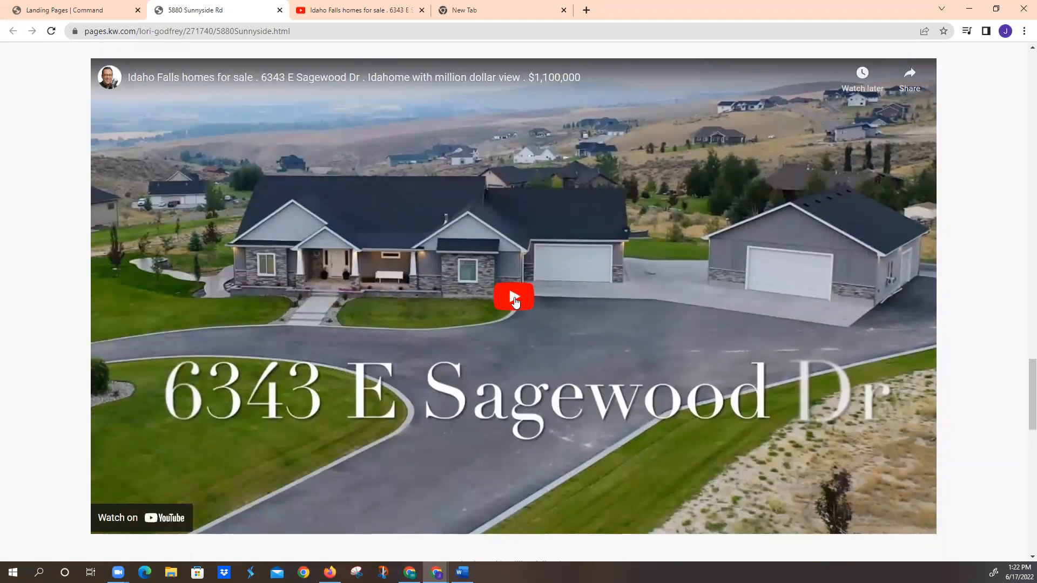
{"action": "left_click", "coordinate": [514, 298]}
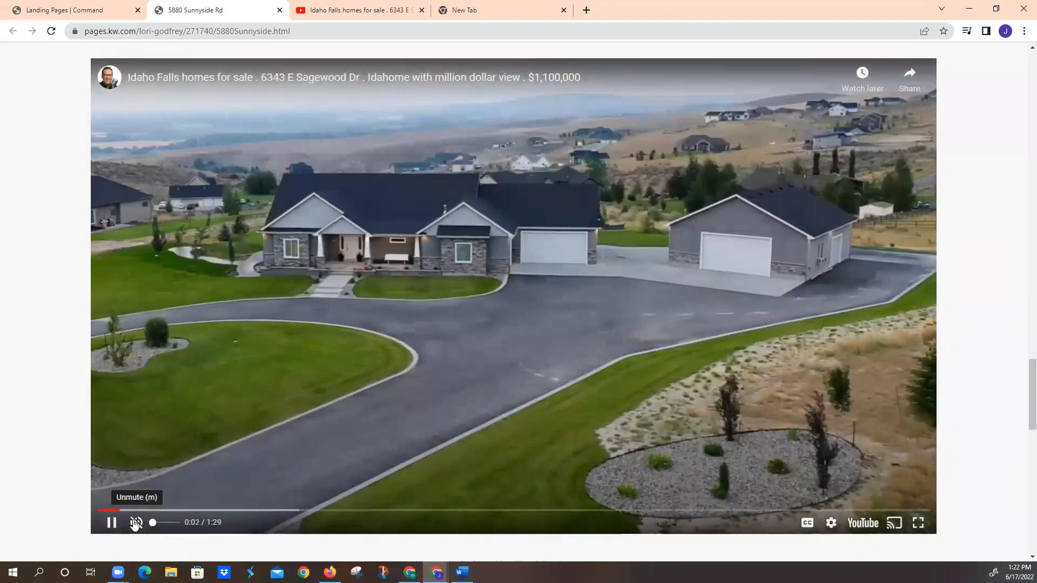
{"action": "left_click", "coordinate": [135, 522]}
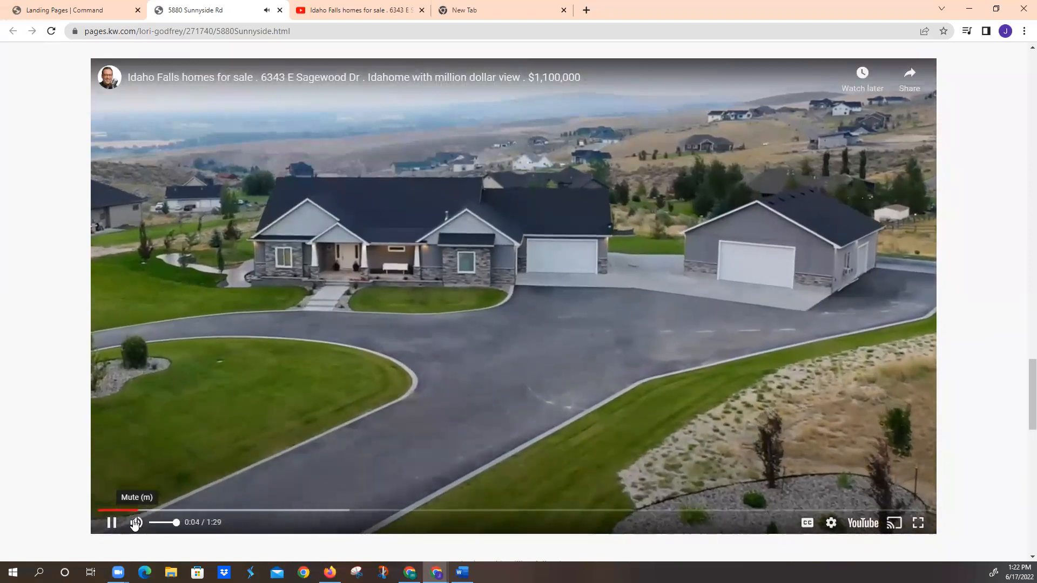
{"action": "left_click", "coordinate": [135, 522]}
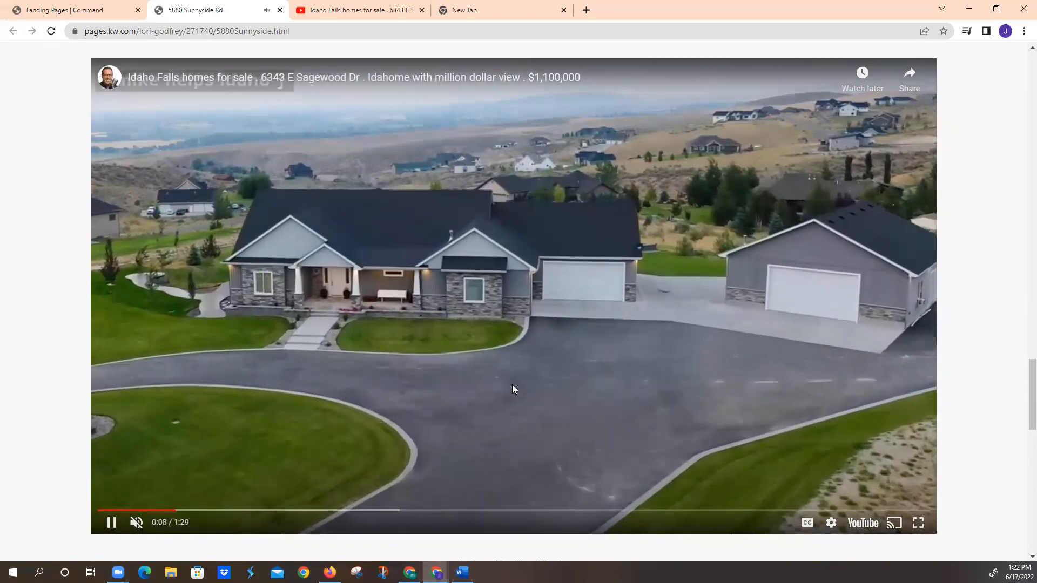
Step: Examine the Hidden Lakes Neighborhood map up close along with its active and sold market statistics
{"action": "scroll", "coordinate": [512, 384], "scroll_direction": "down", "scroll_amount": 4}
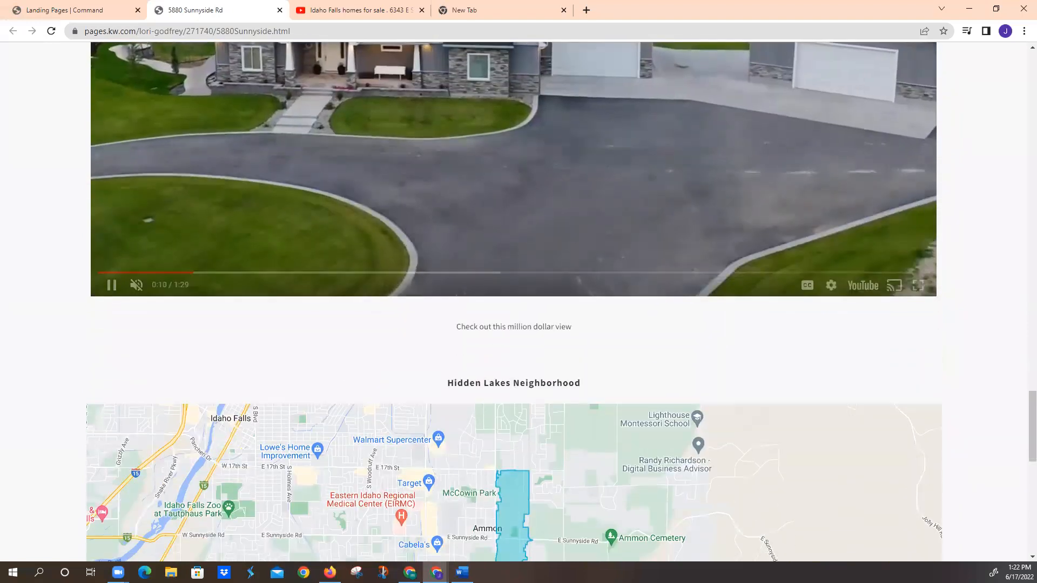
{"action": "scroll", "coordinate": [503, 369], "scroll_direction": "down", "scroll_amount": 3}
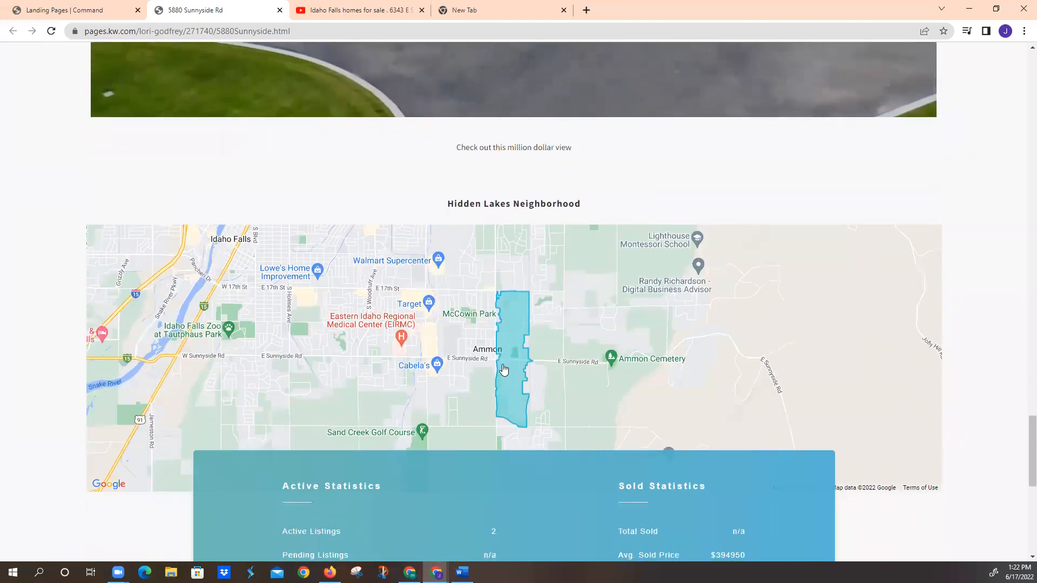
{"action": "scroll", "coordinate": [503, 369], "scroll_direction": "down", "scroll_amount": 1}
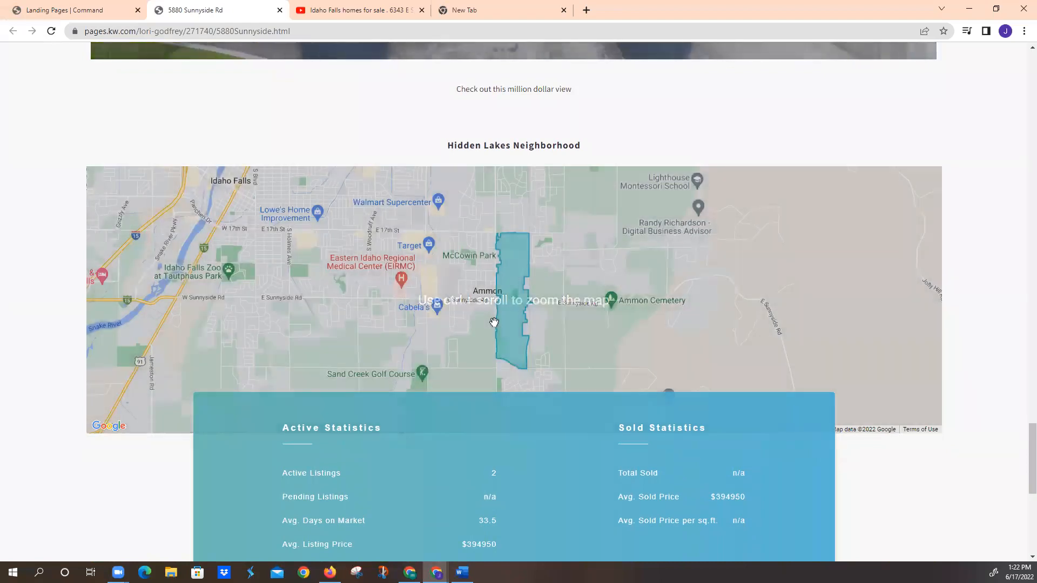
{"action": "scroll", "coordinate": [494, 323], "scroll_direction": "down", "scroll_amount": 1}
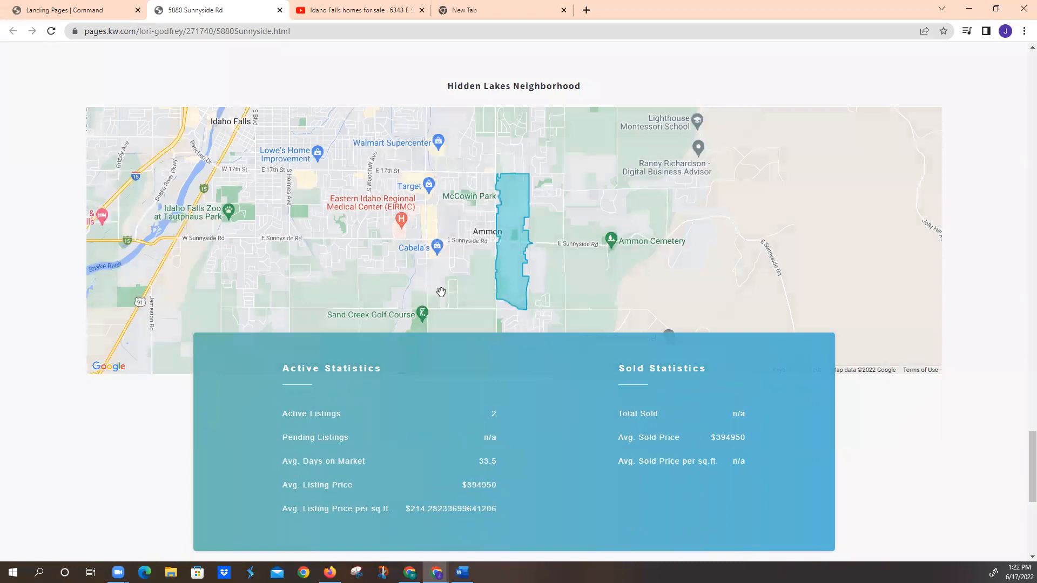
{"action": "scroll", "coordinate": [441, 291], "scroll_direction": "up", "scroll_amount": 1}
{"action": "scroll", "coordinate": [441, 291], "scroll_direction": "up", "scroll_amount": 2}
{"action": "left_click_drag", "start_coordinate": [536, 215], "coordinate": [362, 248]}
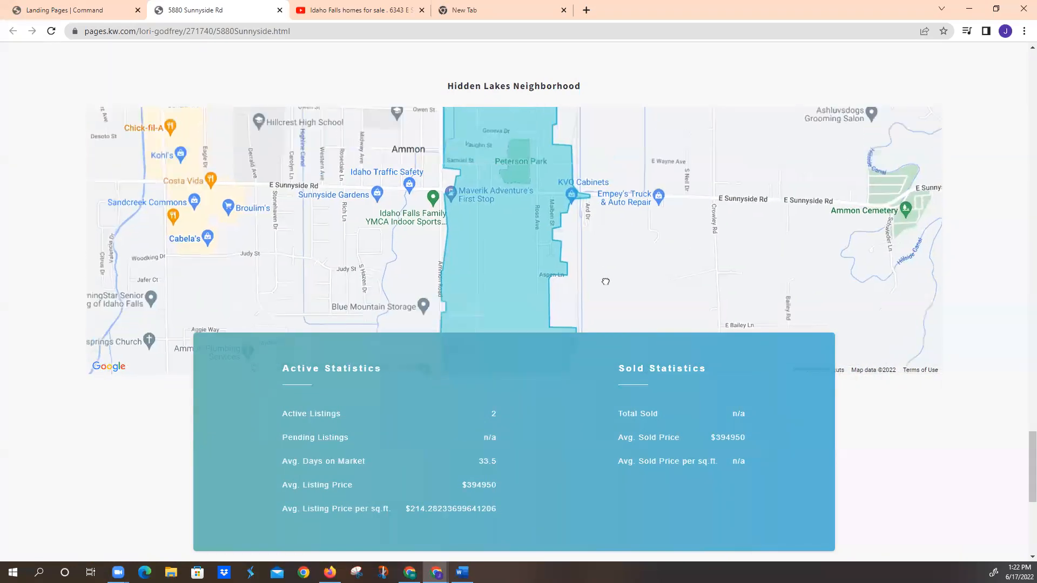
{"action": "left_click_drag", "start_coordinate": [606, 282], "coordinate": [608, 304]}
{"action": "scroll", "coordinate": [585, 396], "scroll_direction": "down", "scroll_amount": 2}
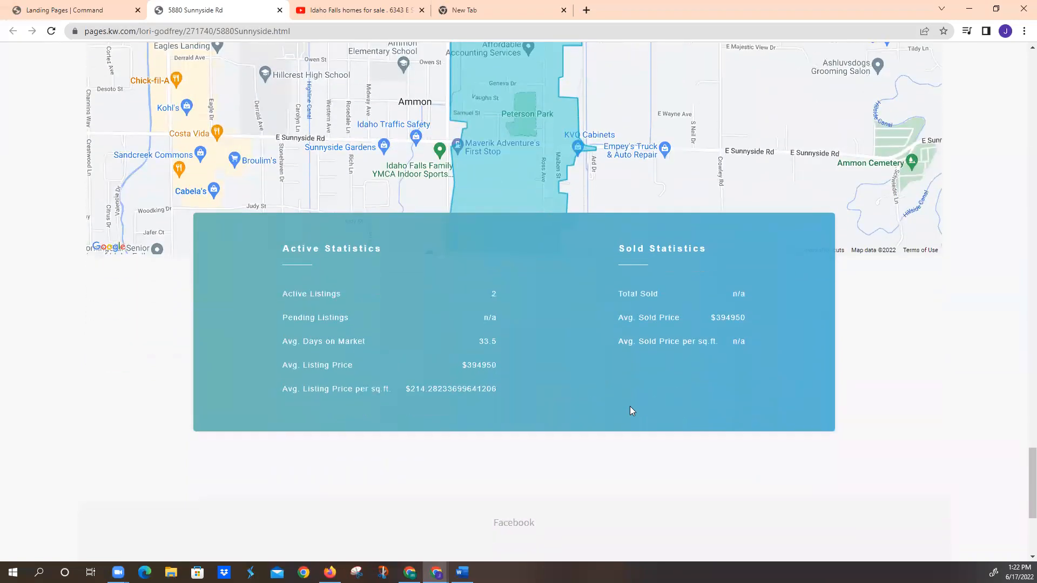
{"action": "scroll", "coordinate": [630, 407], "scroll_direction": "down", "scroll_amount": 4}
{"action": "scroll", "coordinate": [648, 435], "scroll_direction": "up", "scroll_amount": 20}
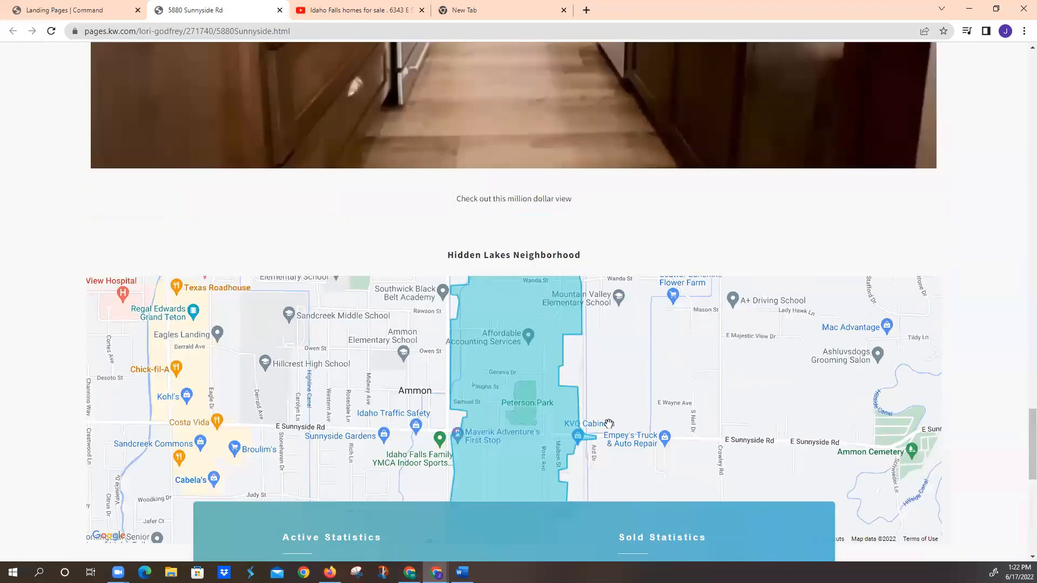
Step: Search the web for qrcodegenerator in the spare browser tab
{"action": "scroll", "coordinate": [402, 358], "scroll_direction": "up", "scroll_amount": 15}
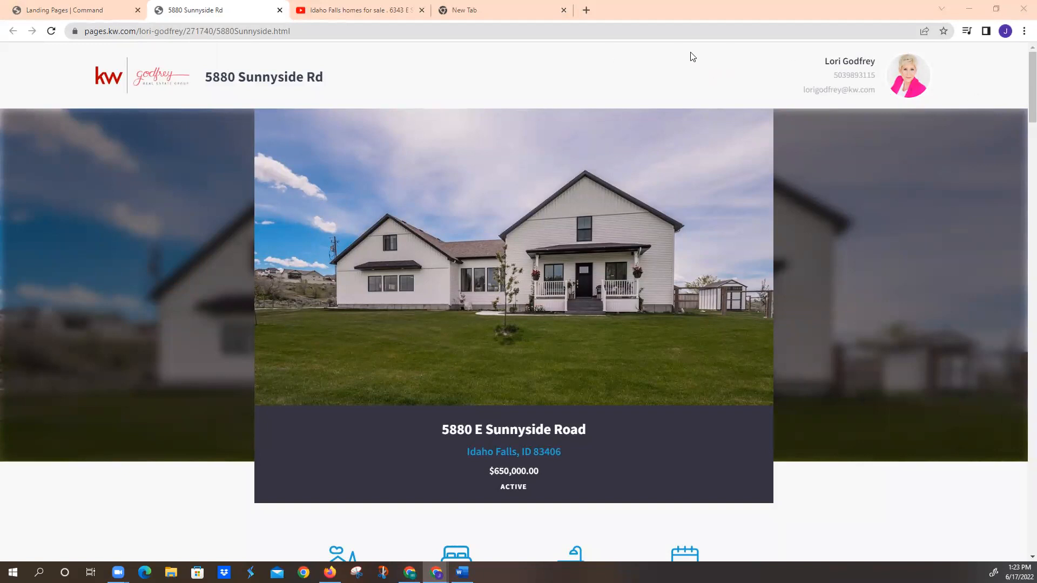
{"action": "left_click", "coordinate": [541, 15]}
{"action": "left_click", "coordinate": [534, 28]}
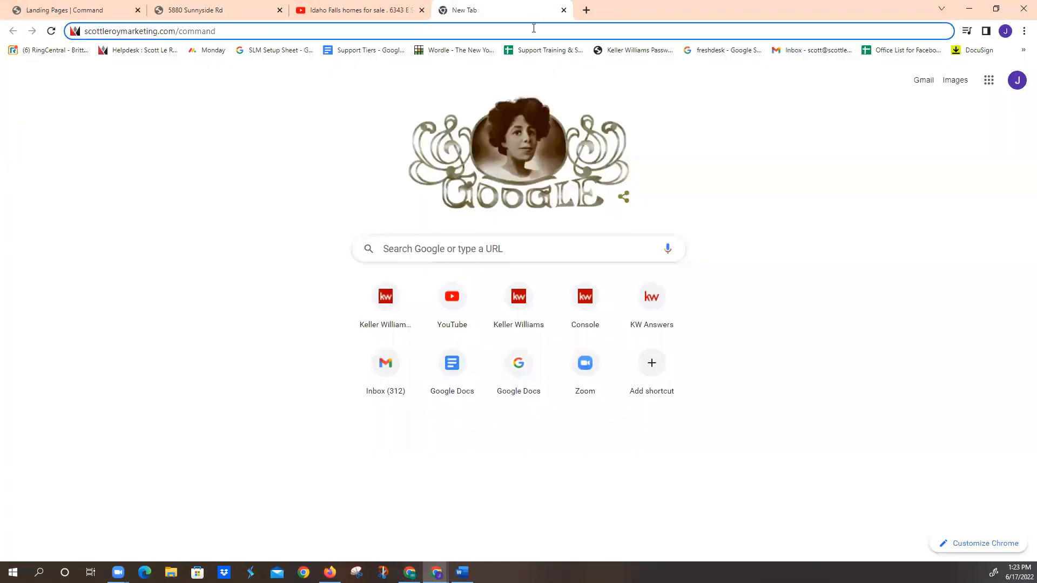
{"action": "left_click_drag", "start_coordinate": [270, 32], "coordinate": [0, 35]}
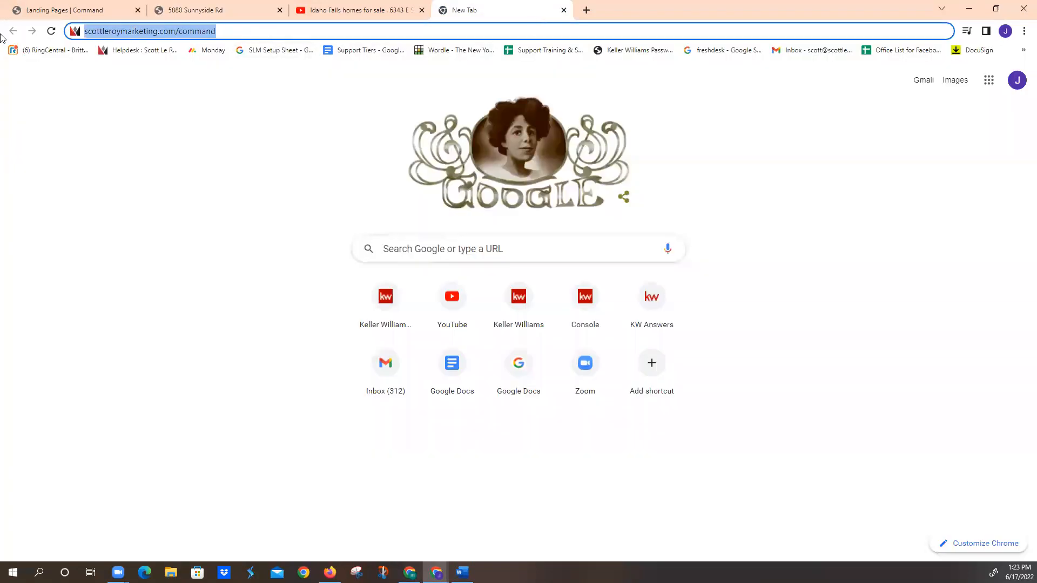
{"action": "type", "text": "qr"}
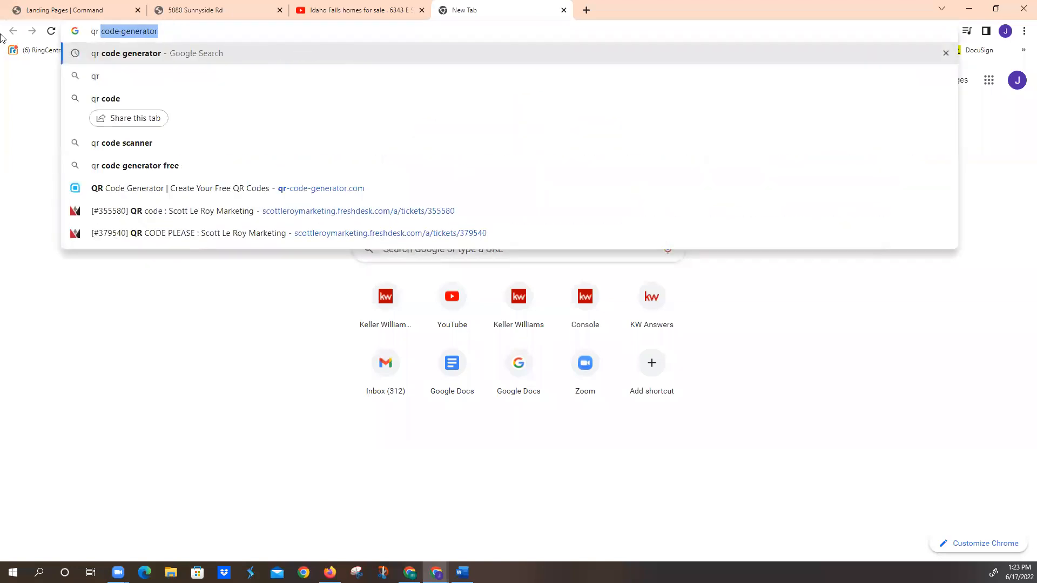
{"action": "key", "text": "BackSpace"}
{"action": "type", "text": "code"}
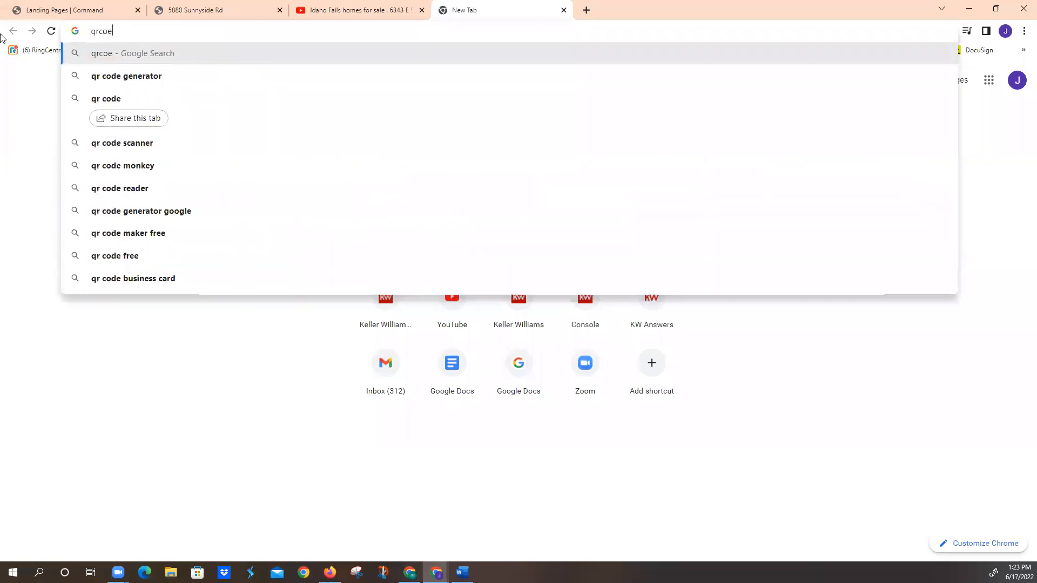
{"action": "type", "text": "generator"}
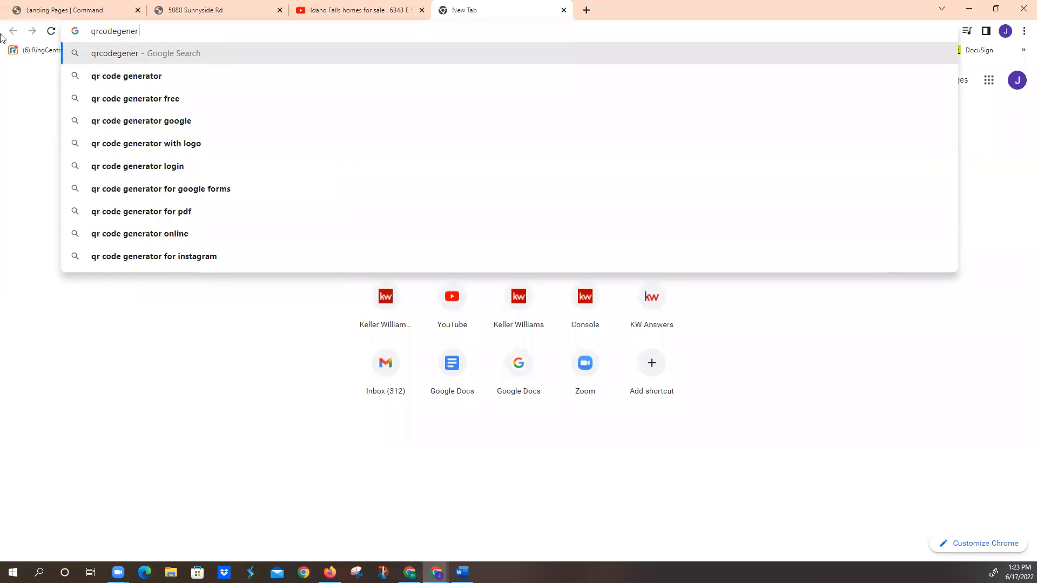
{"action": "key", "text": "Return"}
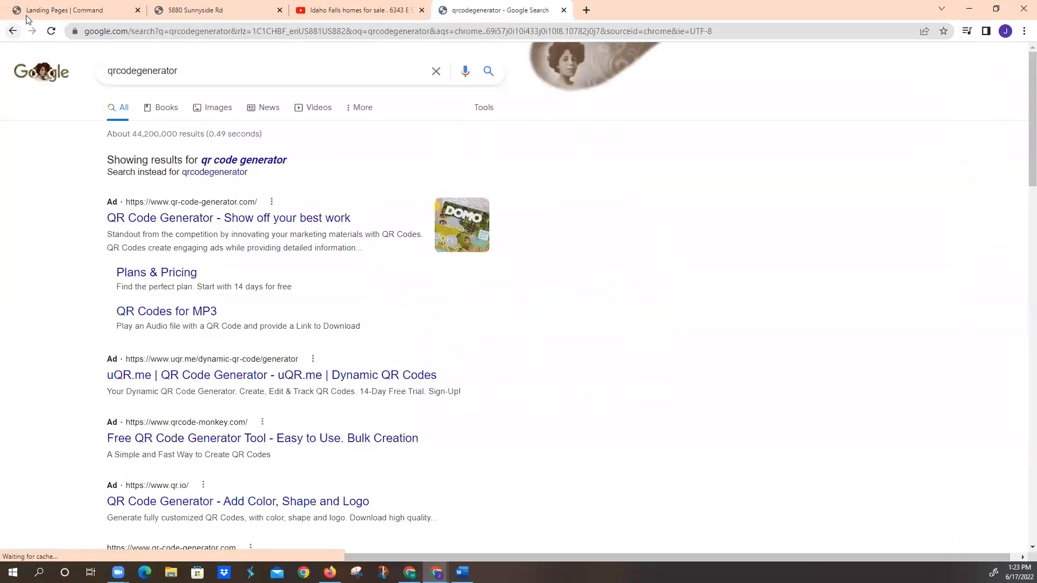
Step: Open the first QR Code Generator search result and look over its page for a code creation tool
{"action": "left_click", "coordinate": [192, 223]}
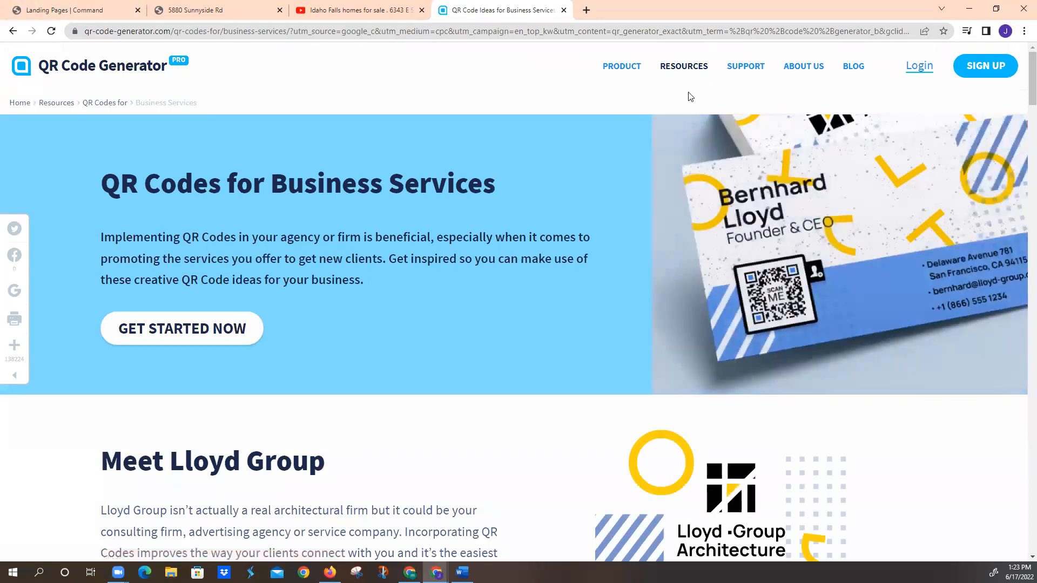
{"action": "mouse_move", "coordinate": [705, 91]}
{"action": "scroll", "coordinate": [522, 229], "scroll_direction": "down", "scroll_amount": 10}
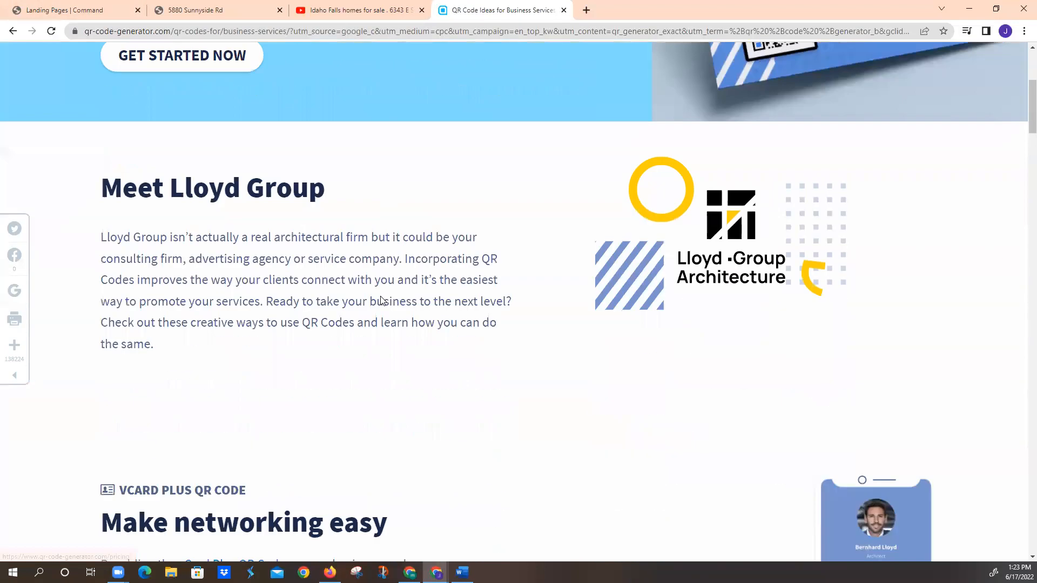
{"action": "scroll", "coordinate": [521, 228], "scroll_direction": "up", "scroll_amount": 10}
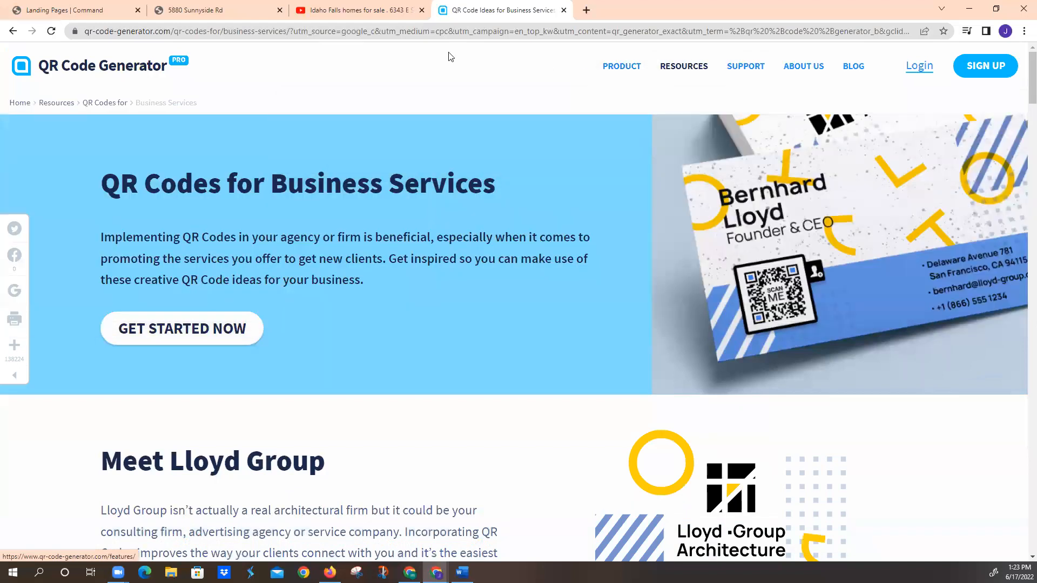
Step: Go directly to the qr-code-generator.com home page
{"action": "left_click", "coordinate": [451, 25]}
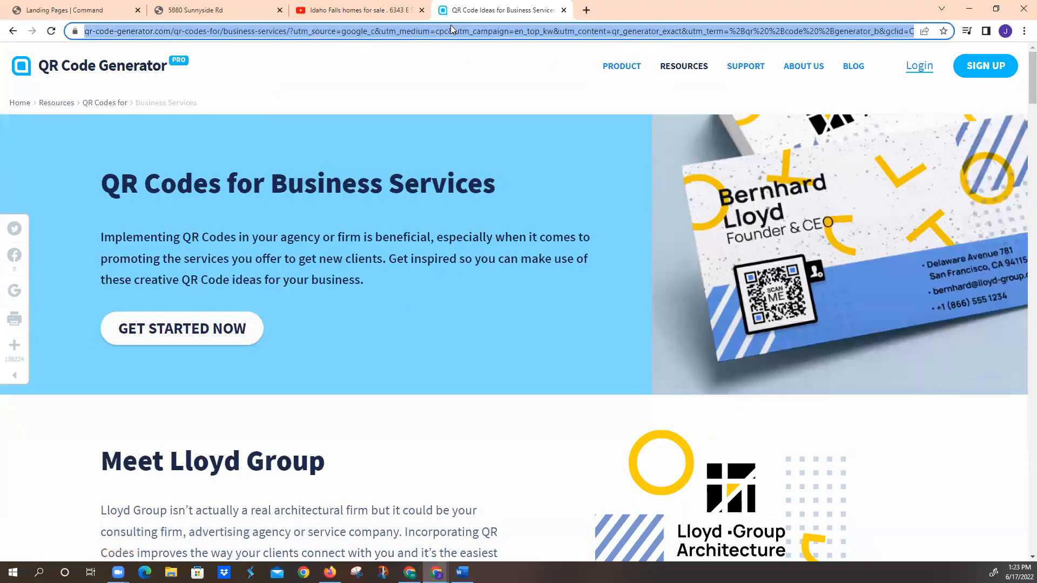
{"action": "type", "text": "qu"}
{"action": "key", "text": "BackSpace"}
{"action": "type", "text": "r-code-generator.com"}
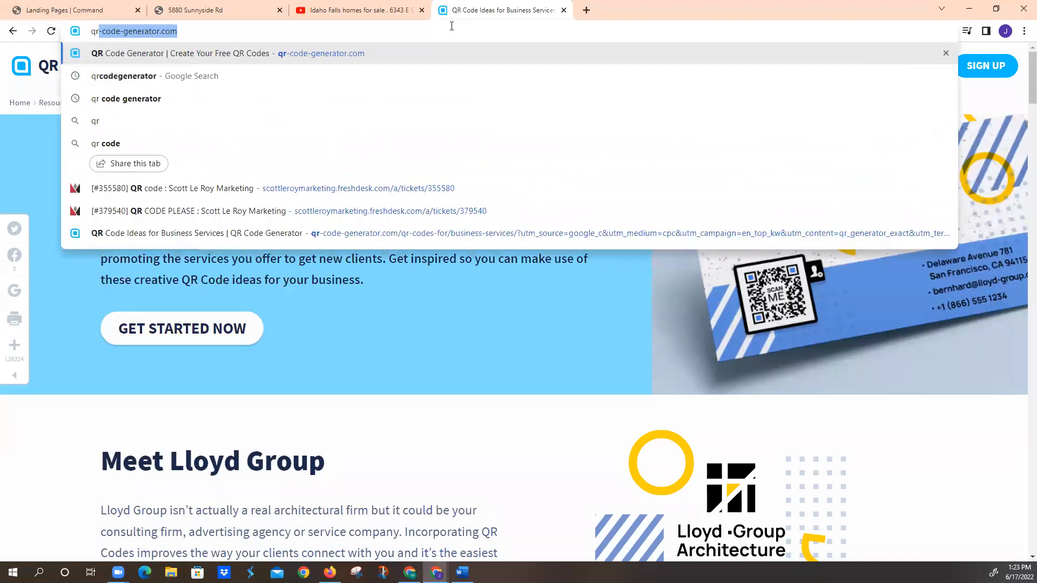
{"action": "key", "text": "Return"}
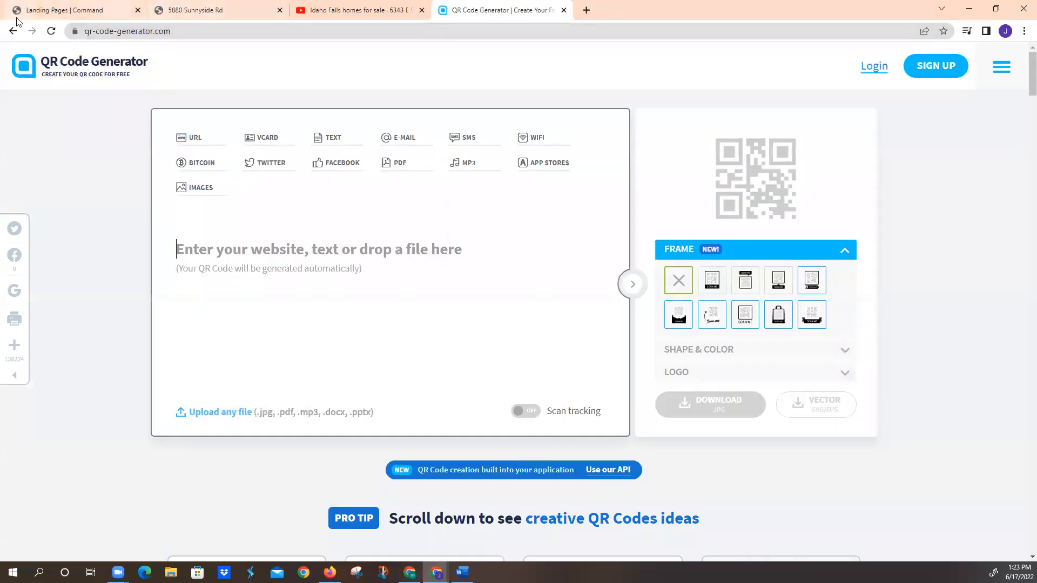
Step: Copy the live property landing page's URL and paste it into the QR Code Generator's content field to create the code
{"action": "left_click", "coordinate": [175, 31]}
{"action": "left_click", "coordinate": [105, 11]}
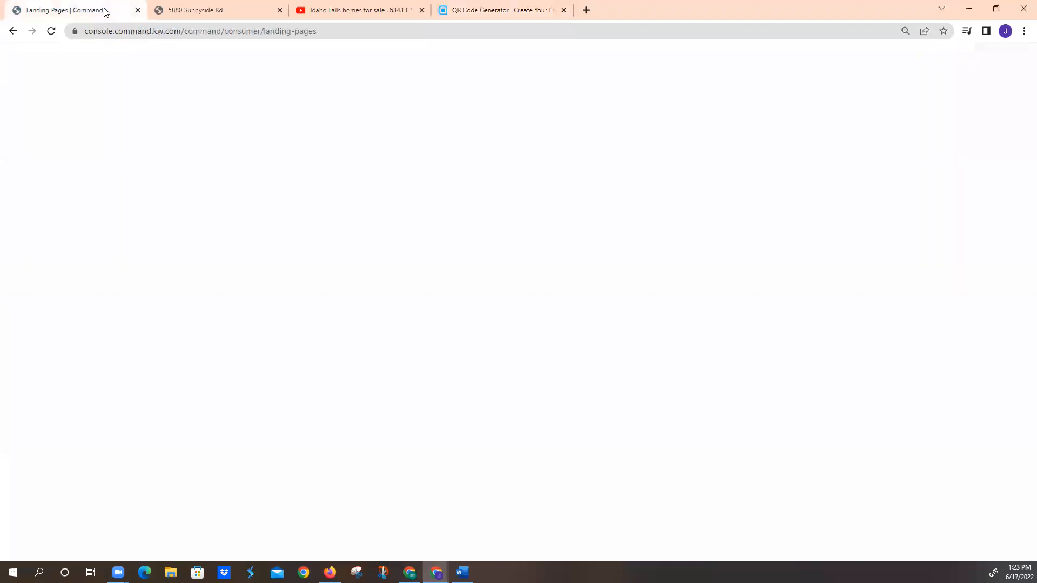
{"action": "left_click", "coordinate": [184, 12]}
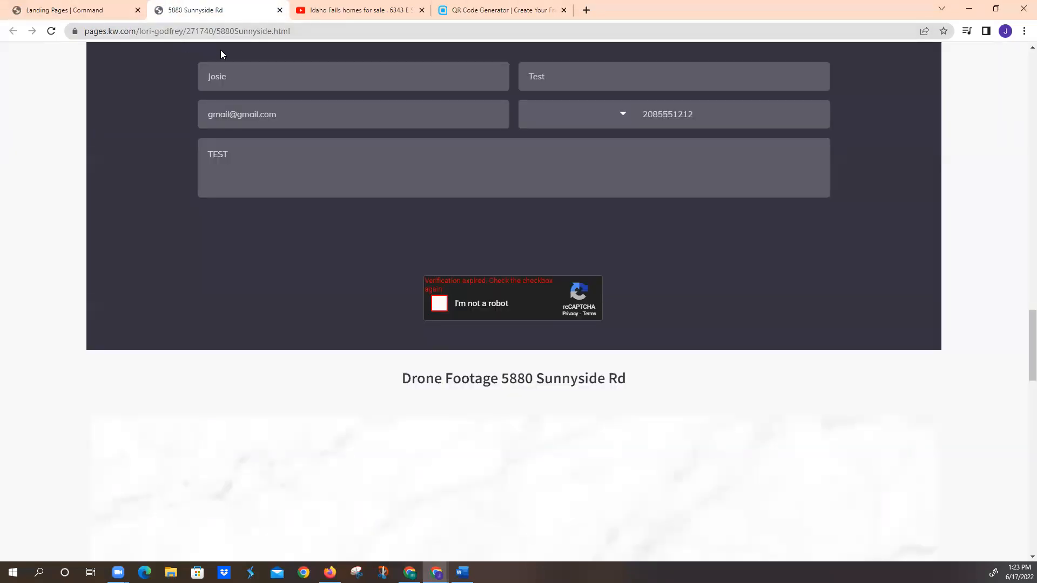
{"action": "left_click", "coordinate": [211, 30]}
{"action": "key", "text": "ctrl+c"}
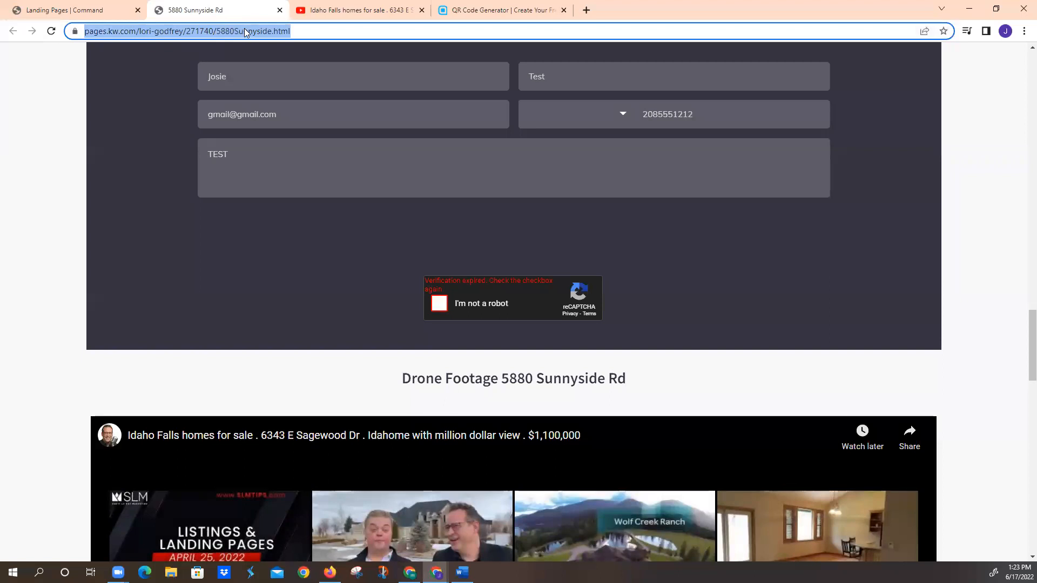
{"action": "left_click", "coordinate": [480, 12]}
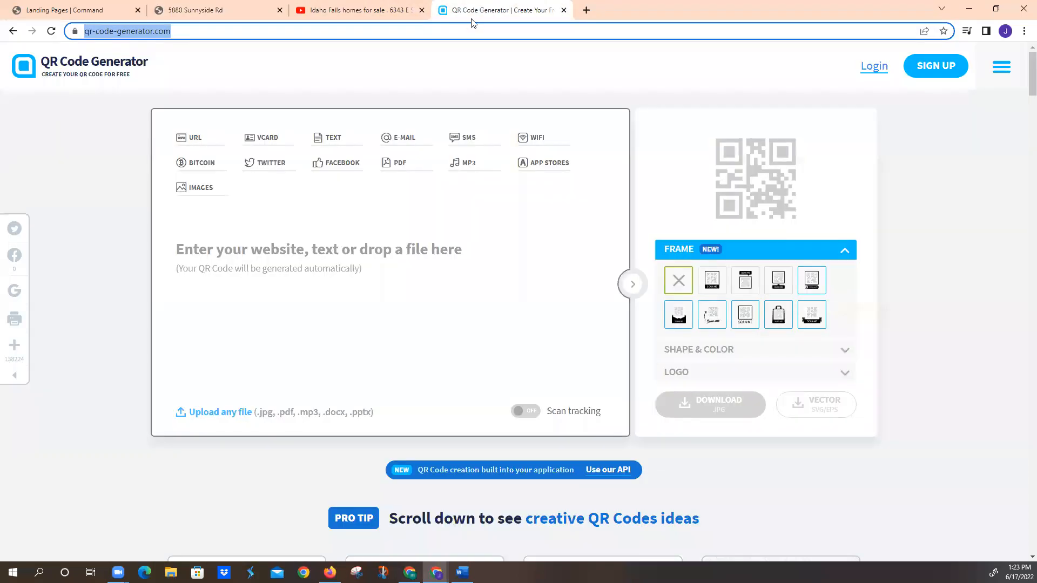
{"action": "left_click", "coordinate": [181, 249]}
{"action": "key", "text": "ctrl+v"}
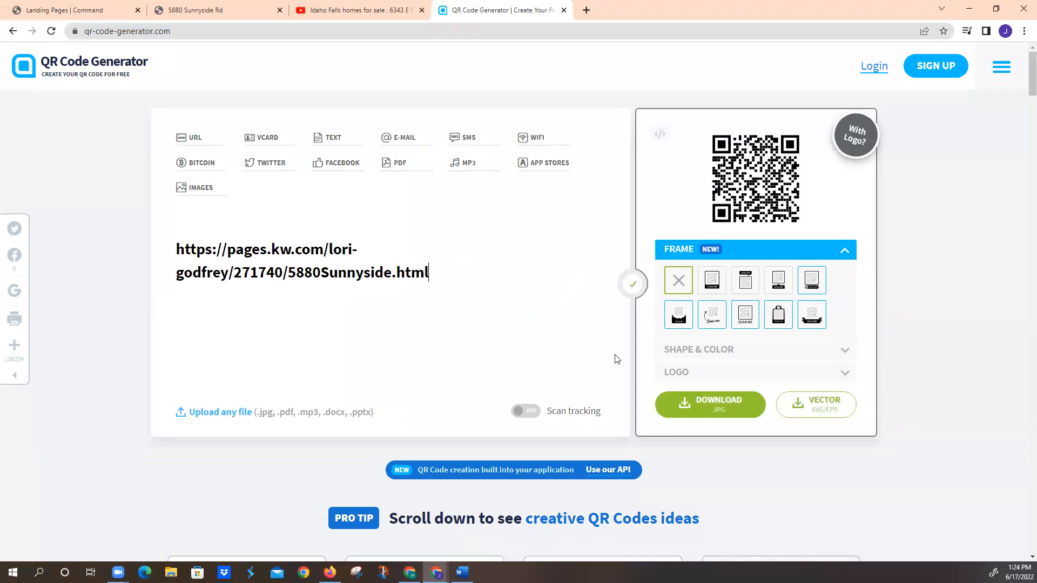
Step: Download the landing page's QR code and open the downloaded frame (3).png image
{"action": "left_click", "coordinate": [697, 403]}
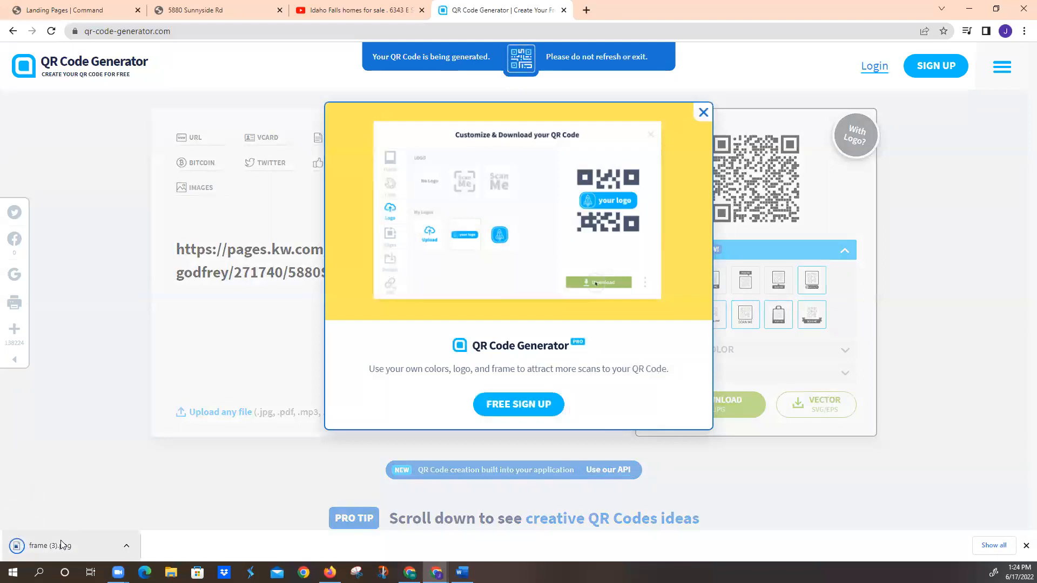
{"action": "left_click", "coordinate": [60, 546]}
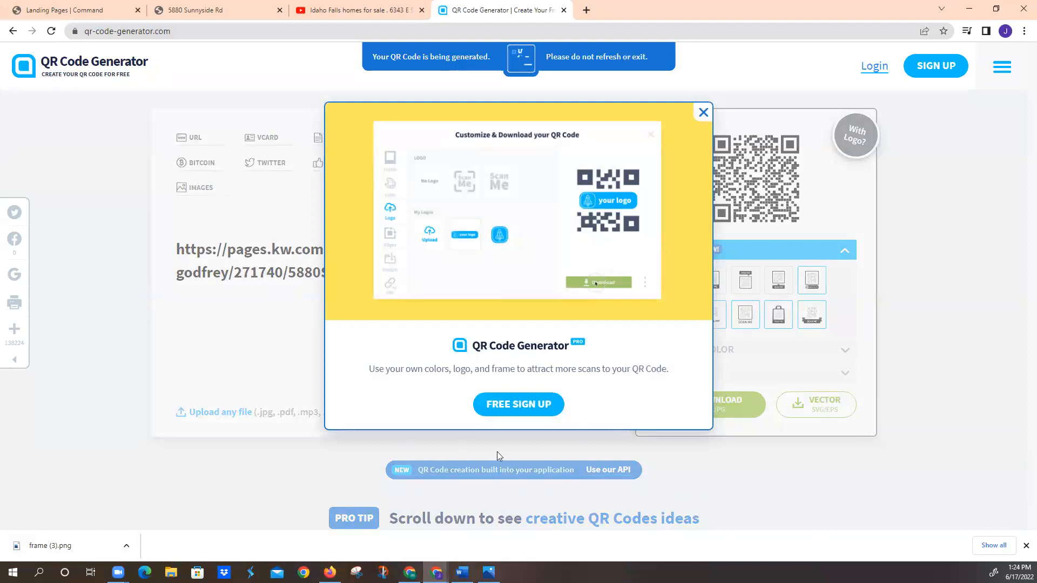
{"action": "right_click", "coordinate": [61, 546]}
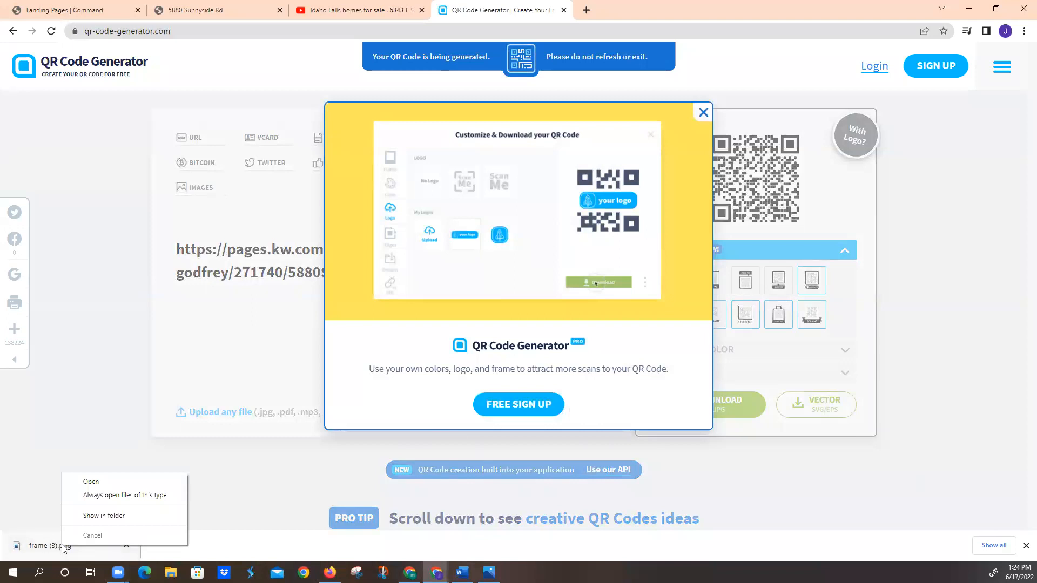
{"action": "left_click", "coordinate": [84, 483]}
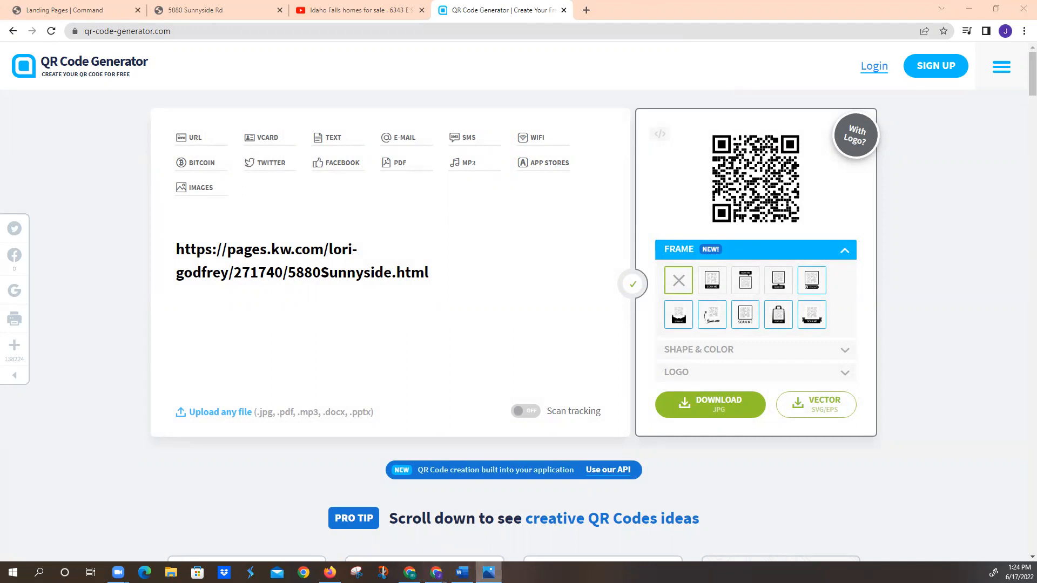
{"action": "right_click", "coordinate": [488, 573]}
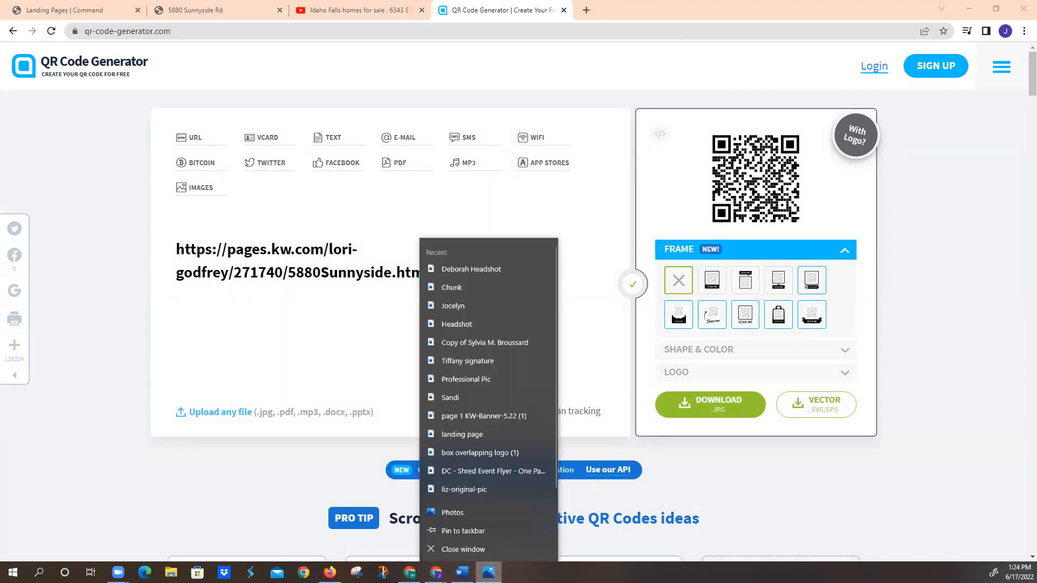
{"action": "left_click", "coordinate": [808, 518]}
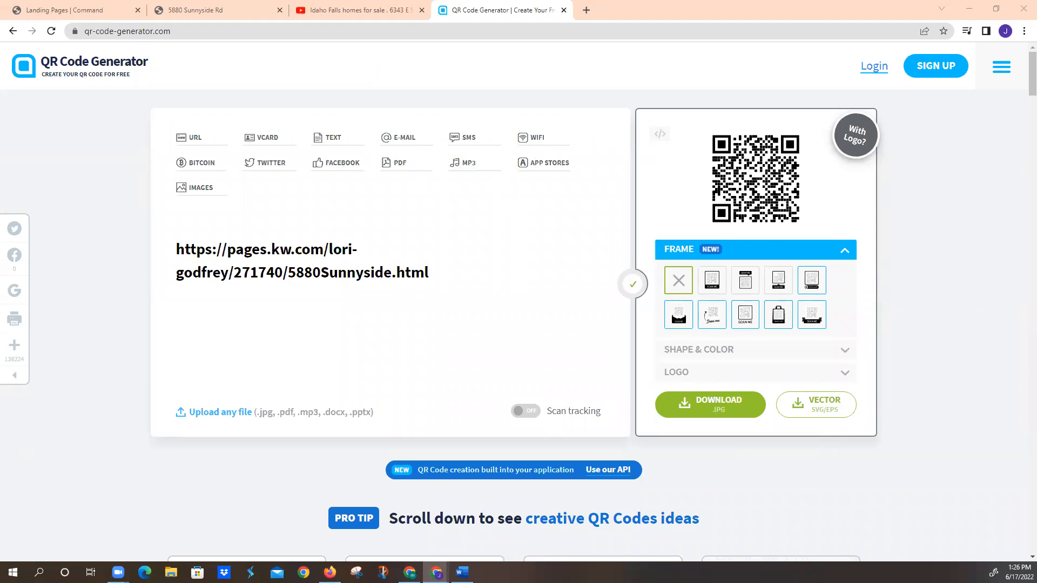
{"action": "left_click", "coordinate": [52, 10]}
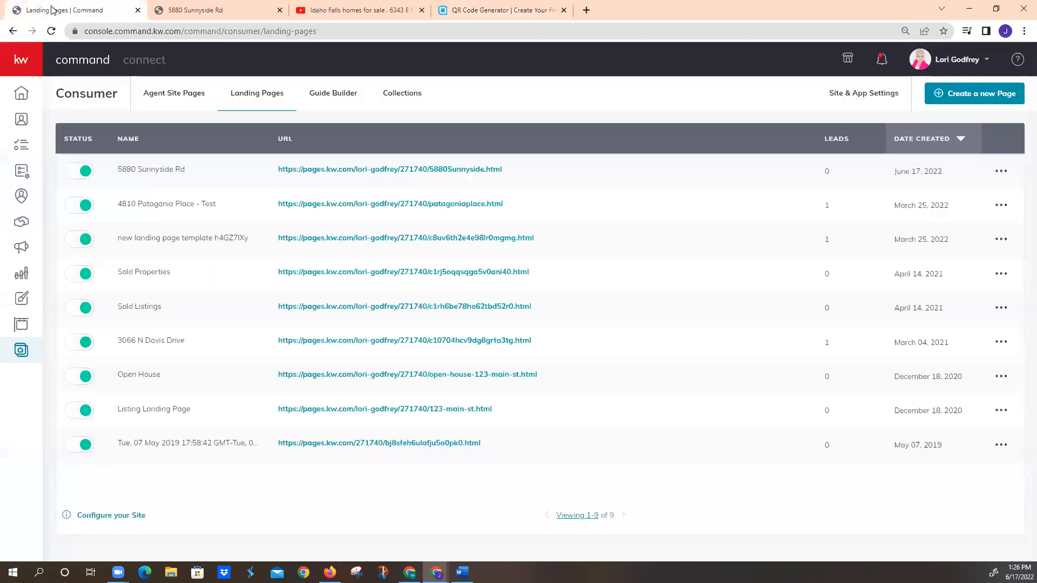
{"action": "left_click", "coordinate": [208, 10]}
{"action": "scroll", "coordinate": [386, 172], "scroll_direction": "down", "scroll_amount": 2}
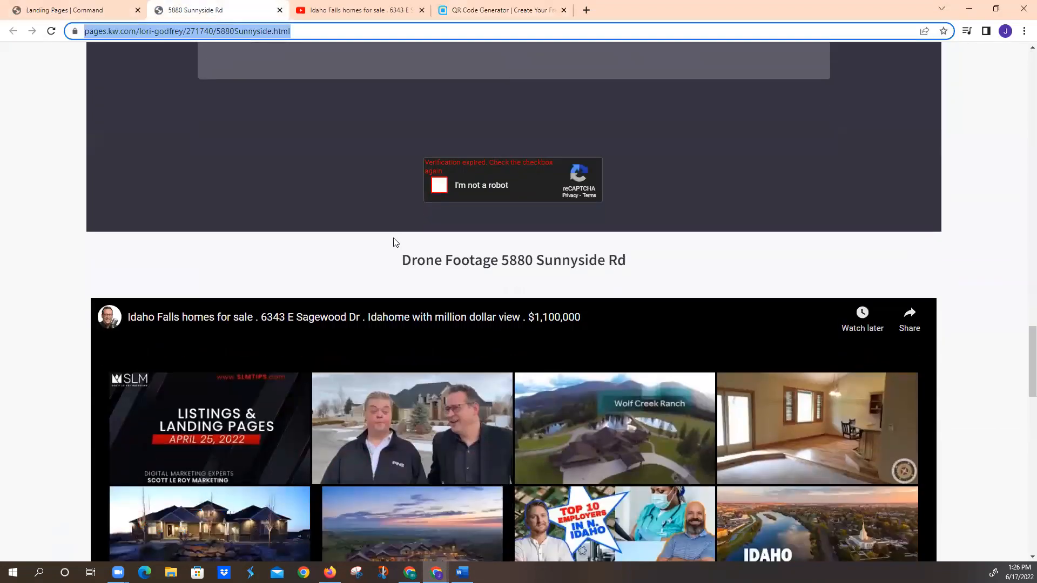
{"action": "left_click", "coordinate": [441, 193]}
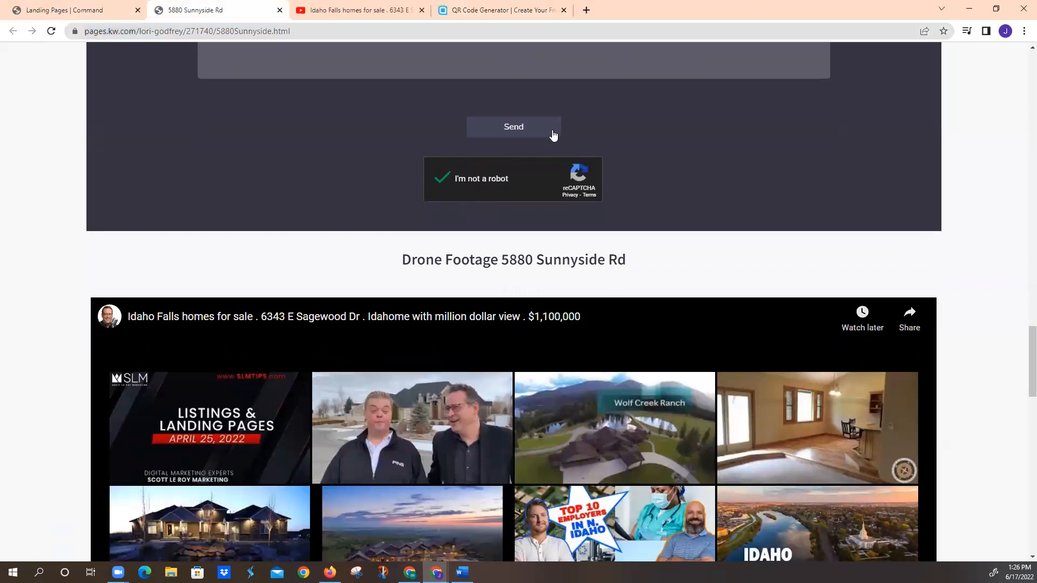
{"action": "scroll", "coordinate": [494, 201], "scroll_direction": "up", "scroll_amount": 15}
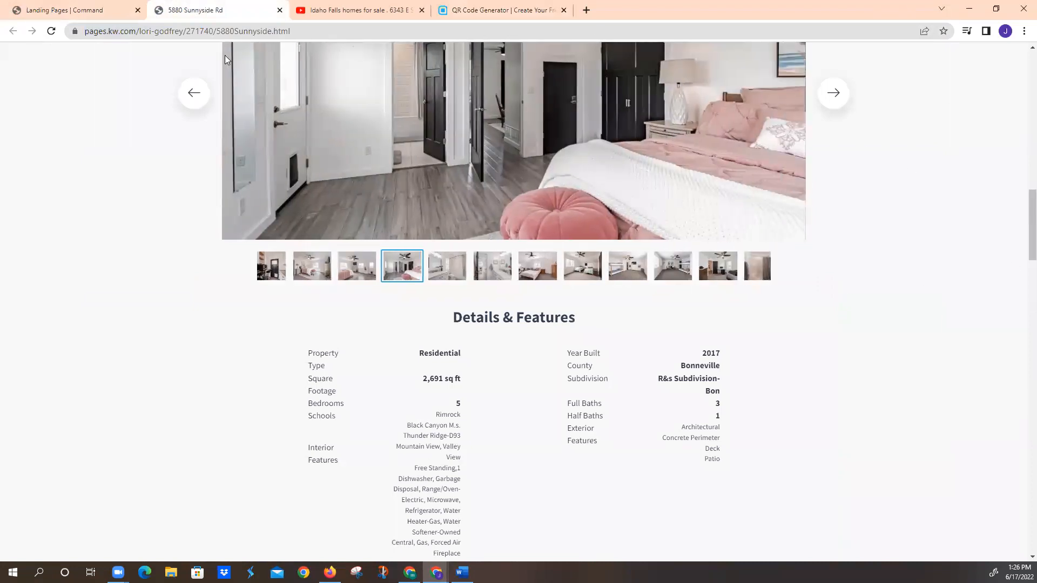
Step: Check the notifications in KW Command for a new form message and open the contacts list
{"action": "left_click", "coordinate": [64, 13]}
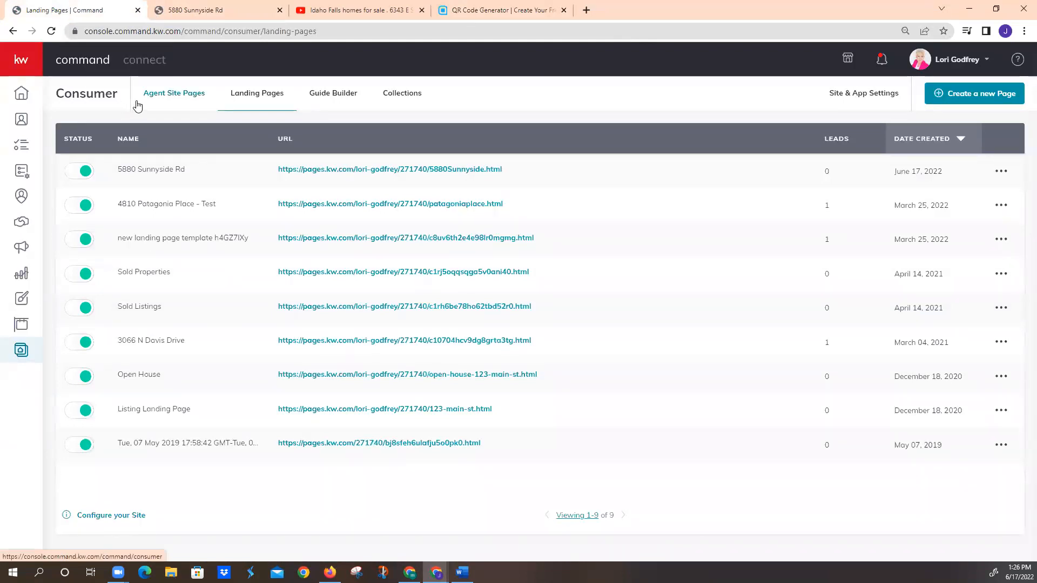
{"action": "left_click", "coordinate": [882, 62]}
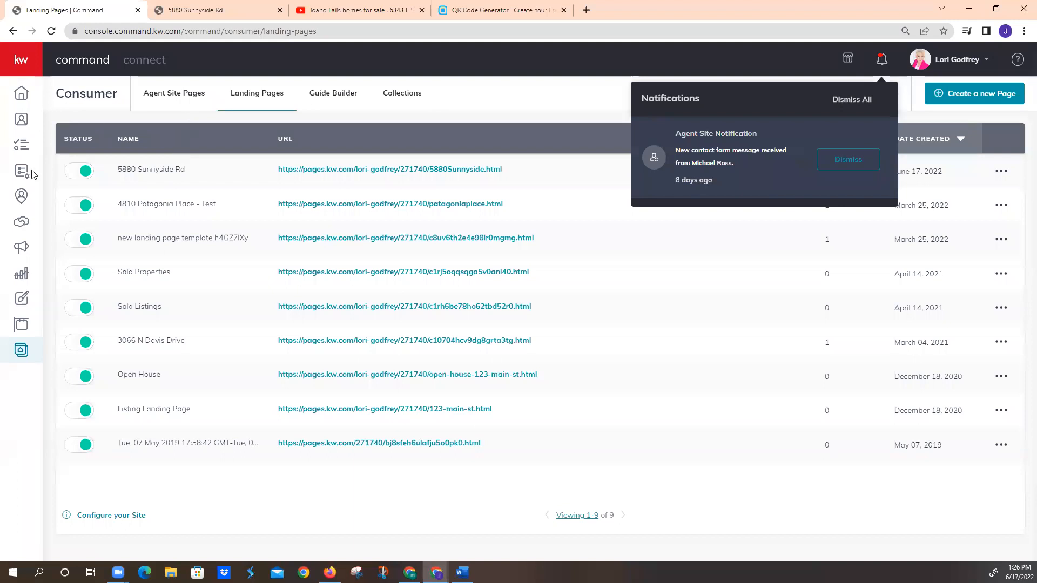
{"action": "left_click", "coordinate": [21, 122]}
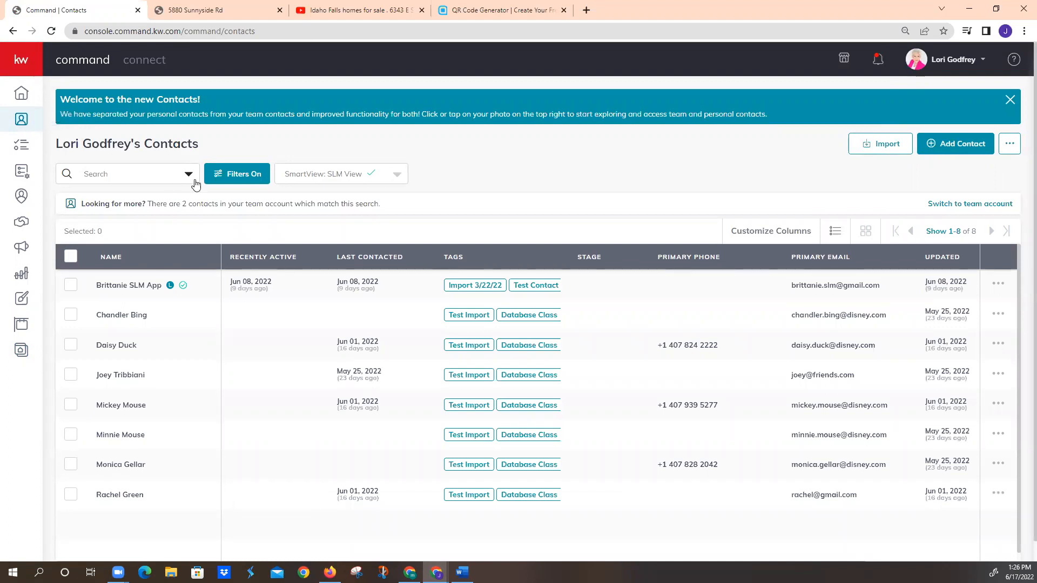
Step: Replace the phone number in the landing page's tour form, complete the reCAPTCHA again and try to send the form
{"action": "left_click", "coordinate": [240, 13]}
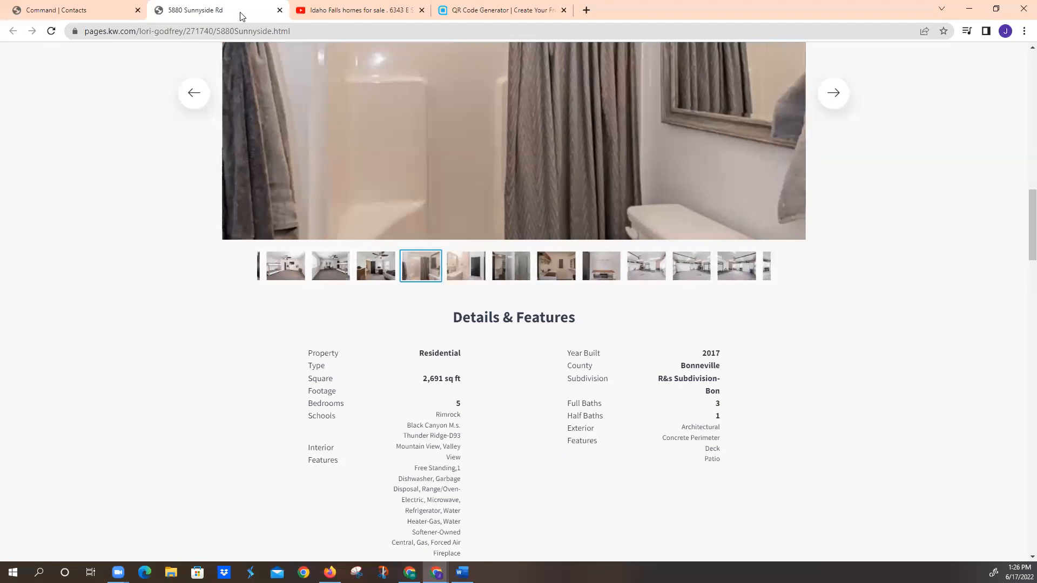
{"action": "scroll", "coordinate": [432, 281], "scroll_direction": "down", "scroll_amount": 14}
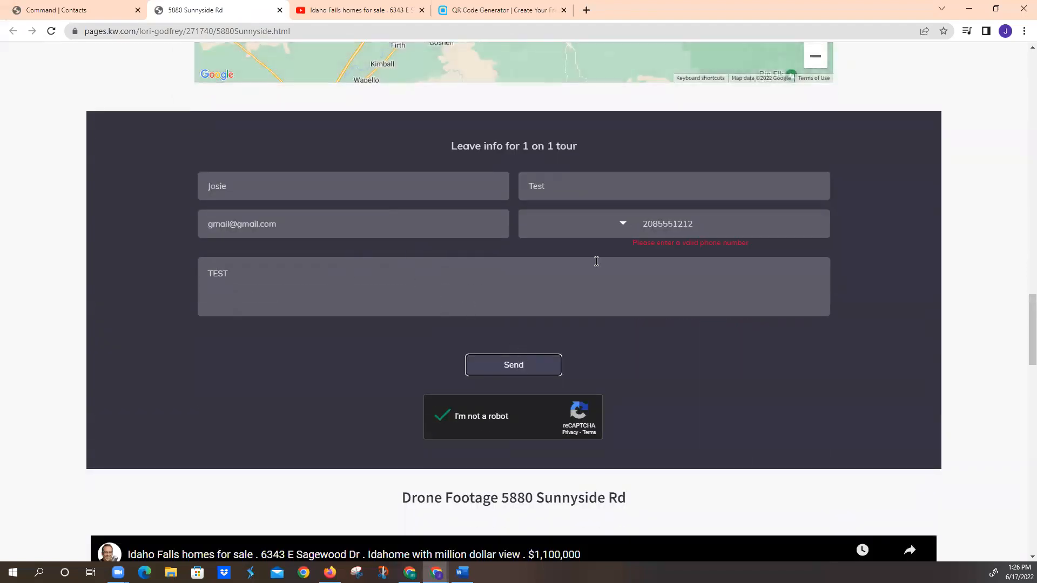
{"action": "left_click", "coordinate": [706, 222]}
{"action": "double_click", "coordinate": [706, 222]}
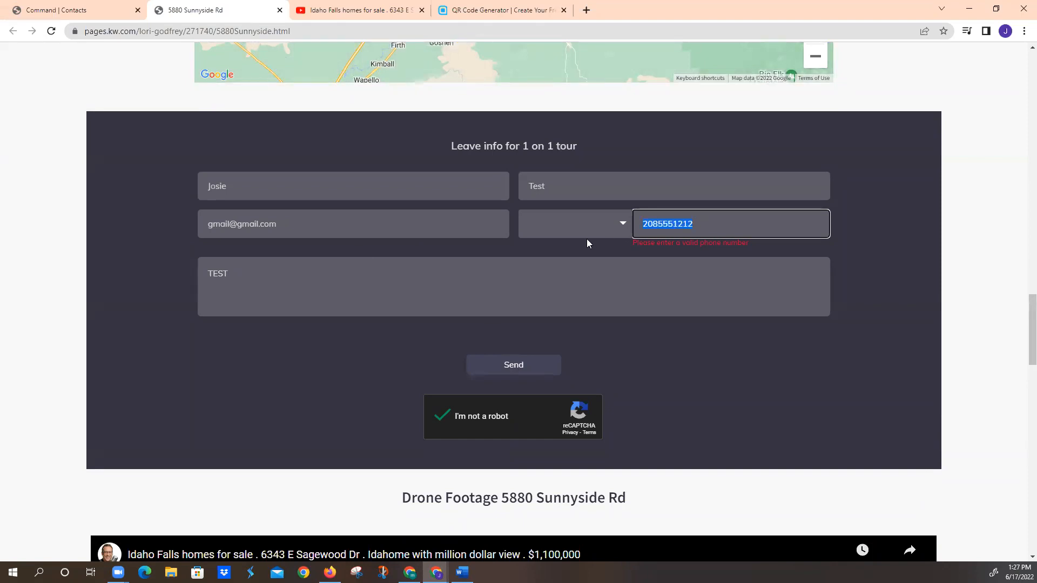
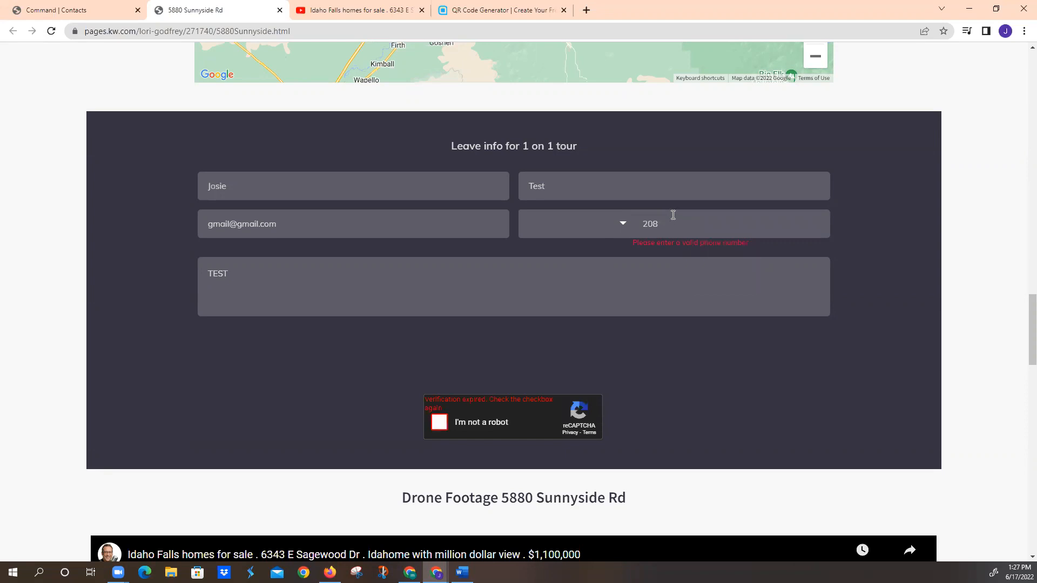
{"action": "left_click", "coordinate": [675, 217]}
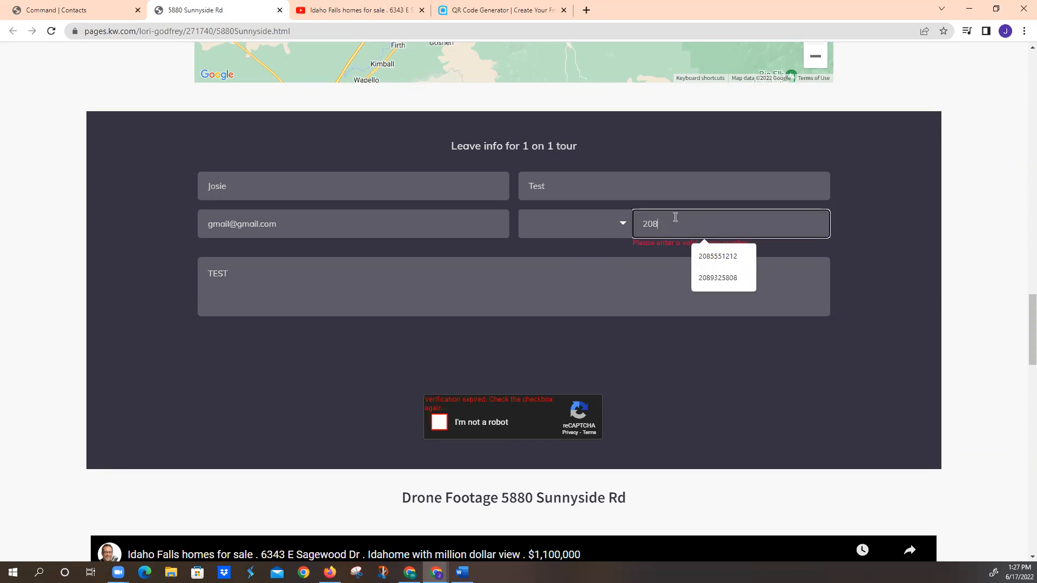
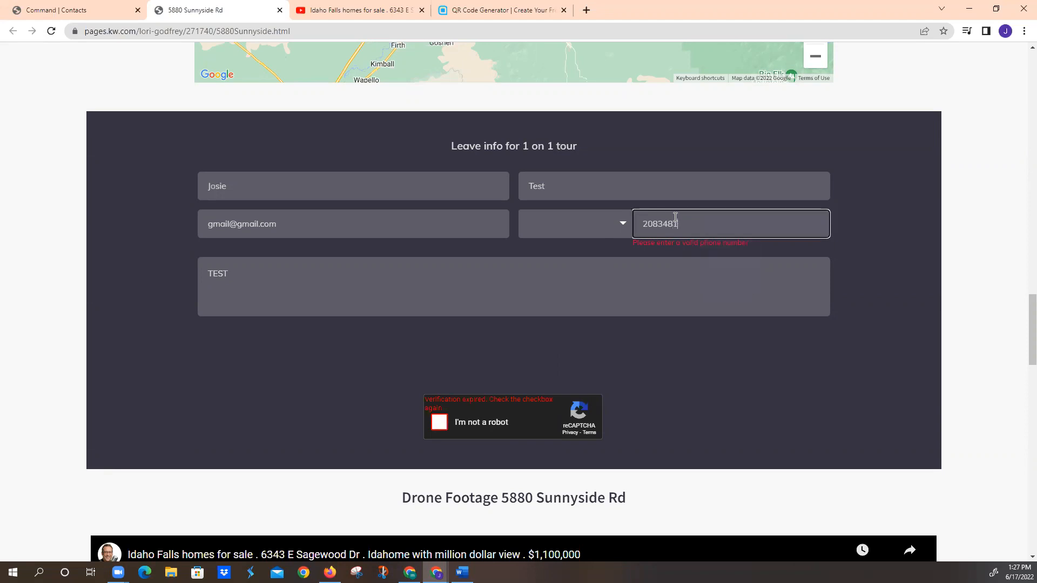
{"action": "left_click", "coordinate": [440, 422]}
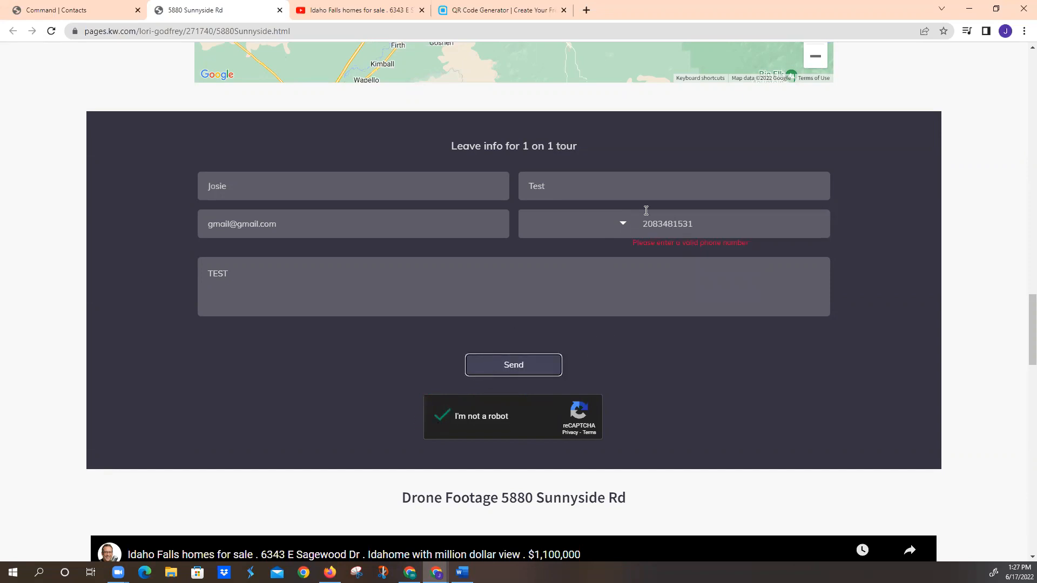
Step: Enter a different phone number in the tour form and try to send it again
{"action": "left_click_drag", "start_coordinate": [702, 221], "coordinate": [627, 229]}
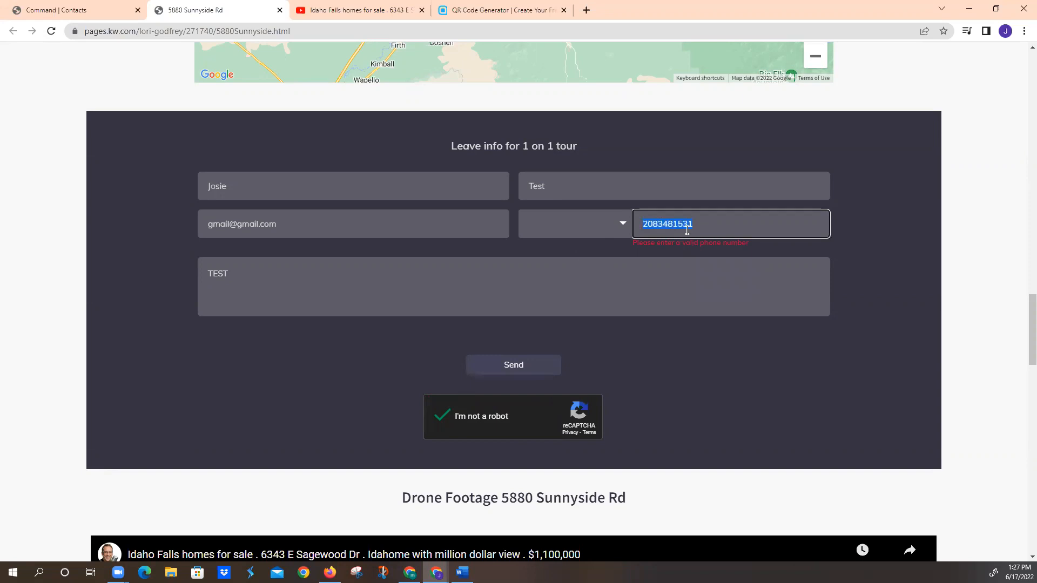
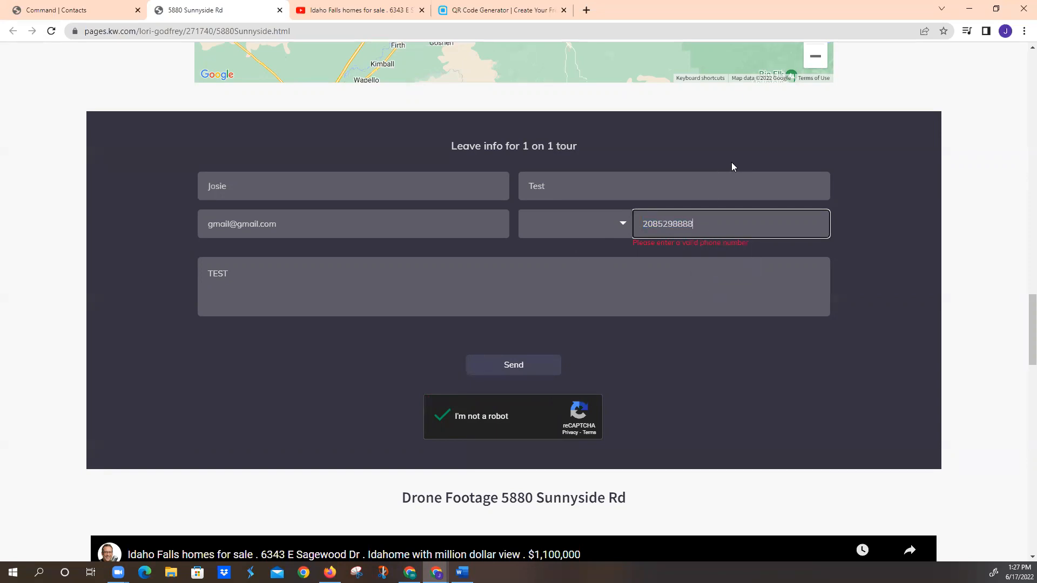
{"action": "scroll", "coordinate": [731, 162], "scroll_direction": "up", "scroll_amount": 1}
{"action": "left_click", "coordinate": [498, 423]}
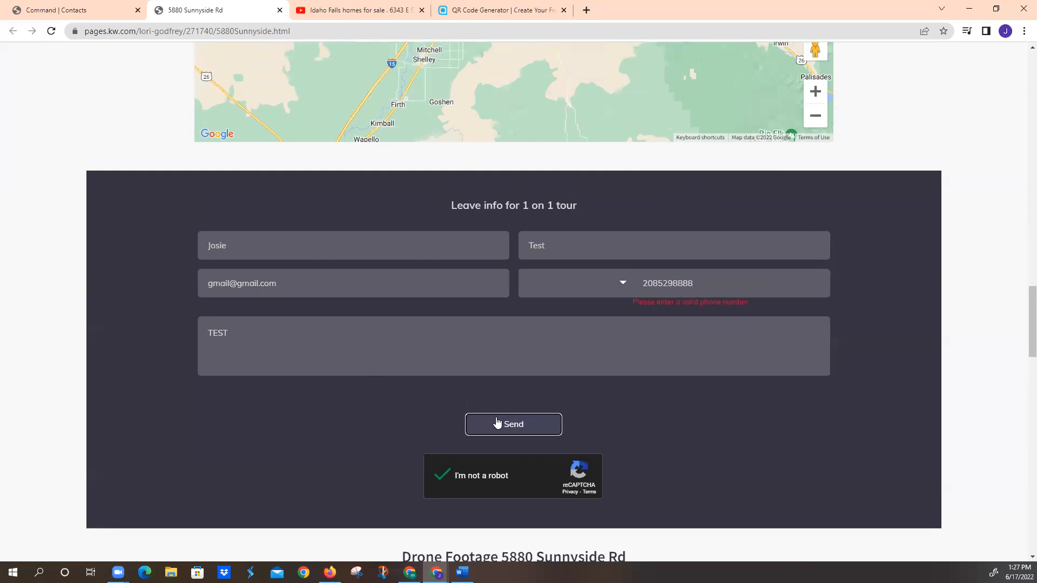
Step: Try to open the tour form's phone country selector, and select the entered phone number
{"action": "left_click", "coordinate": [646, 282]}
{"action": "left_click", "coordinate": [591, 281]}
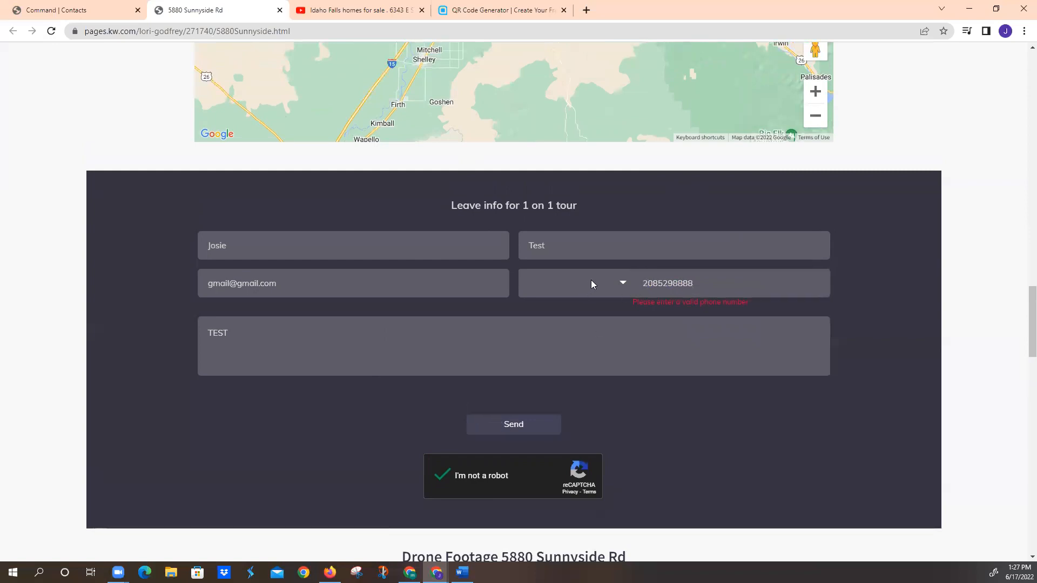
{"action": "left_click", "coordinate": [682, 276]}
{"action": "left_click_drag", "start_coordinate": [704, 272], "coordinate": [618, 293]}
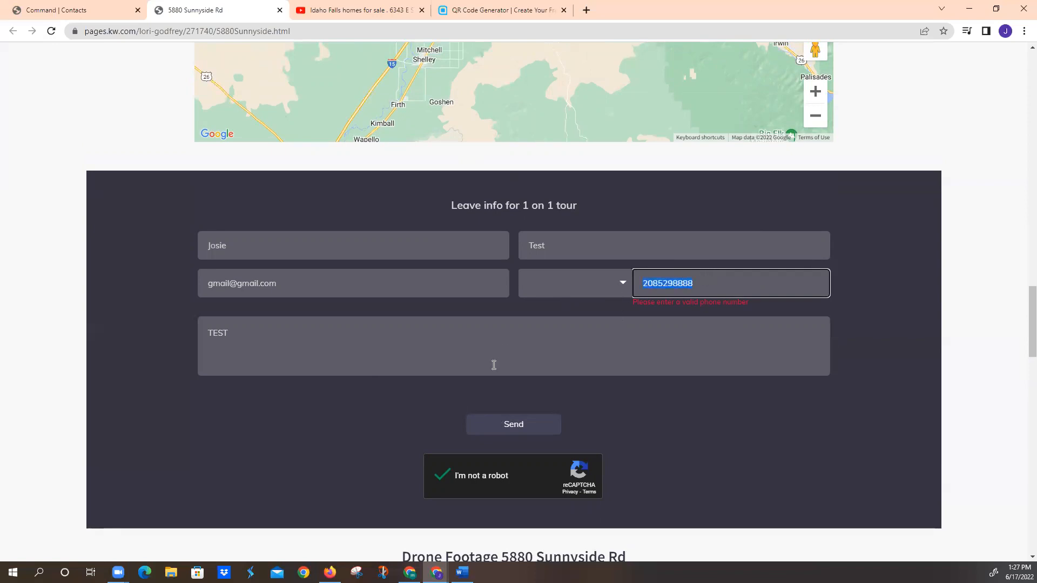
Step: Open the contact marked as a lead in KW Command and review its lead source, account and neighborhoods
{"action": "left_click", "coordinate": [105, 12]}
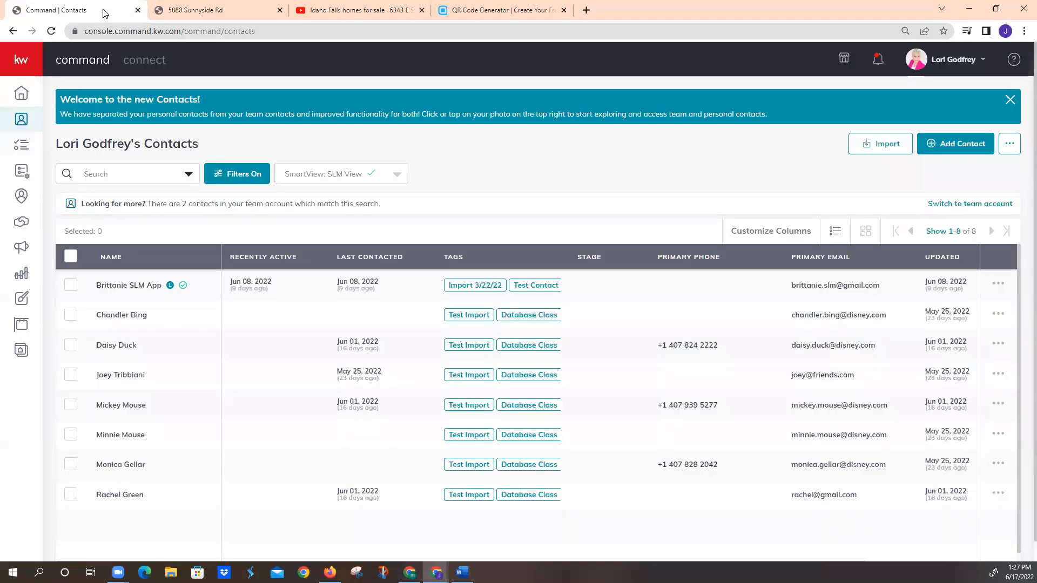
{"action": "left_click", "coordinate": [158, 290]}
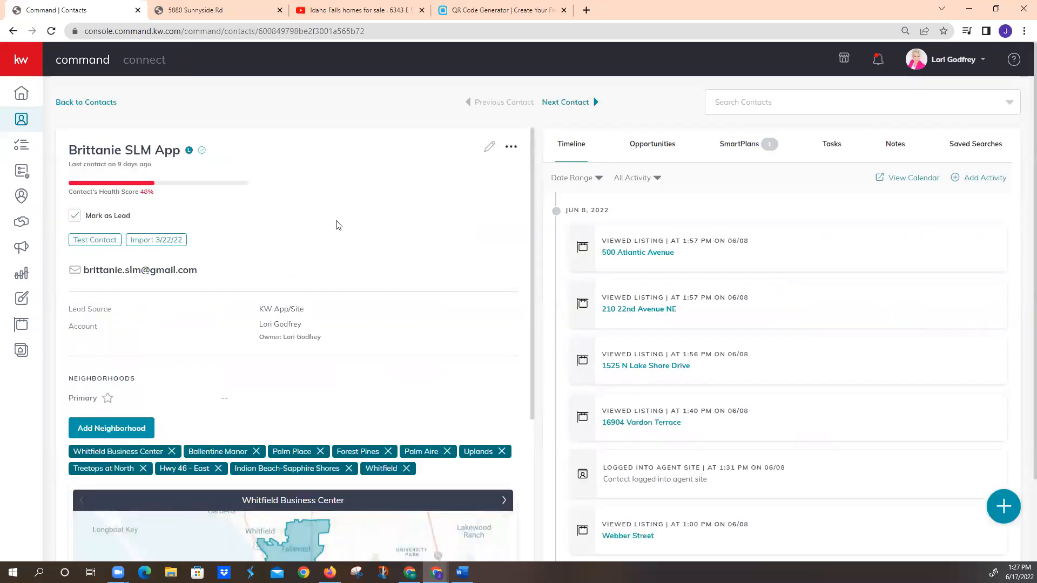
{"action": "scroll", "coordinate": [331, 235], "scroll_direction": "down", "scroll_amount": 1}
{"action": "scroll", "coordinate": [331, 235], "scroll_direction": "down", "scroll_amount": 2}
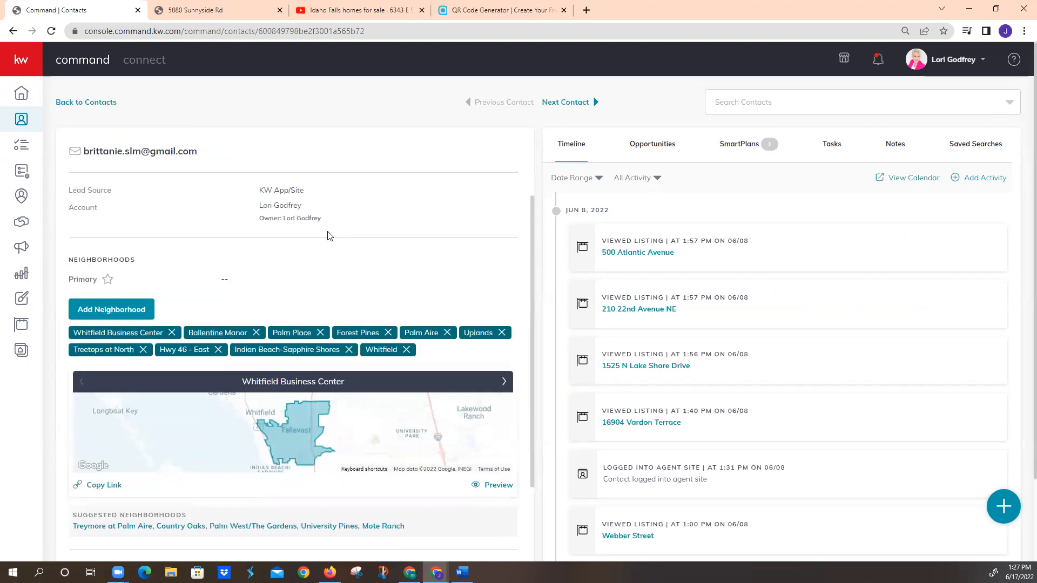
{"action": "scroll", "coordinate": [330, 235], "scroll_direction": "up", "scroll_amount": 3}
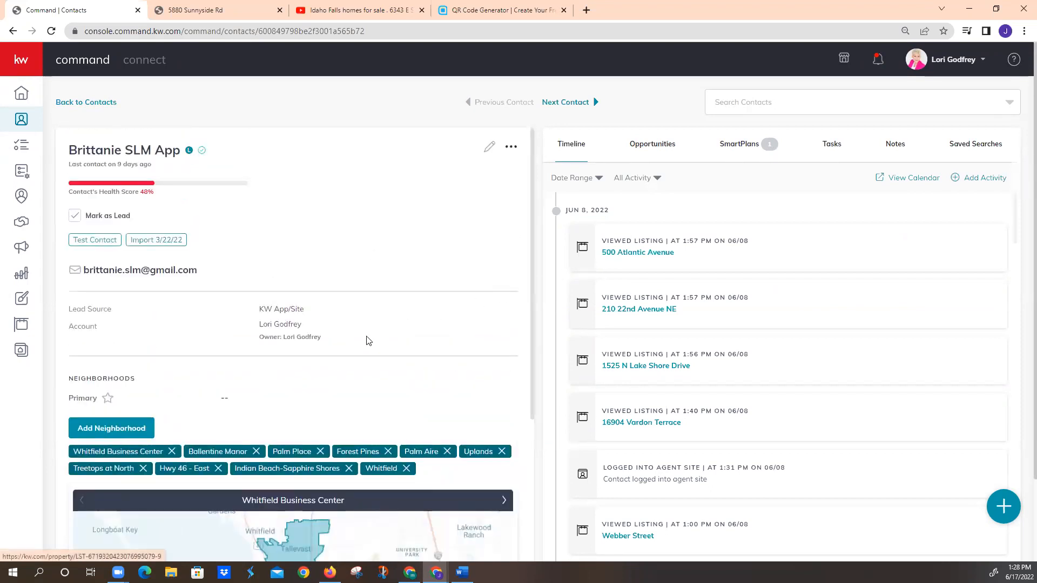
{"action": "scroll", "coordinate": [340, 364], "scroll_direction": "down", "scroll_amount": 1}
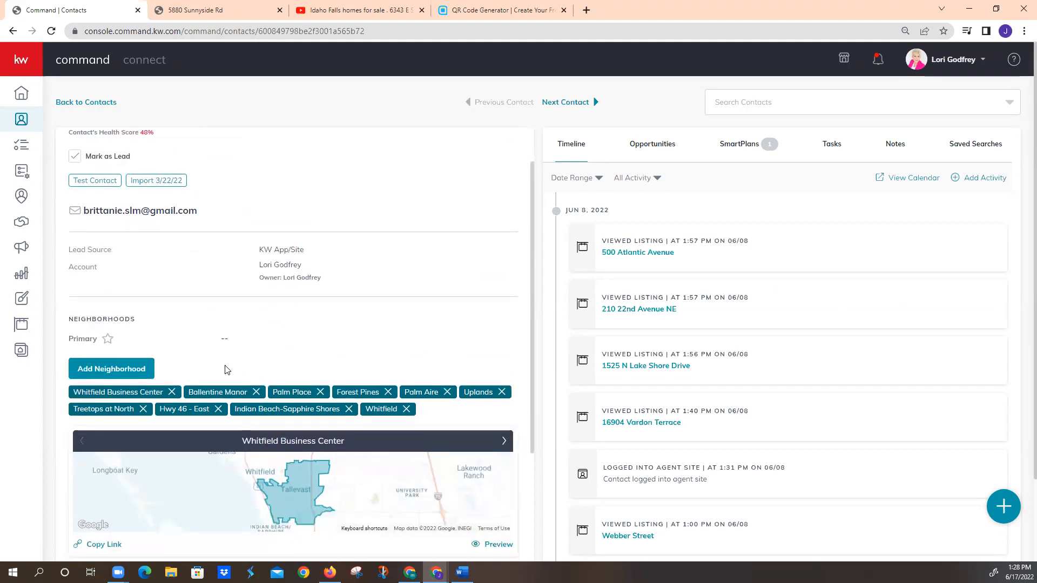
{"action": "scroll", "coordinate": [225, 370], "scroll_direction": "down", "scroll_amount": 2}
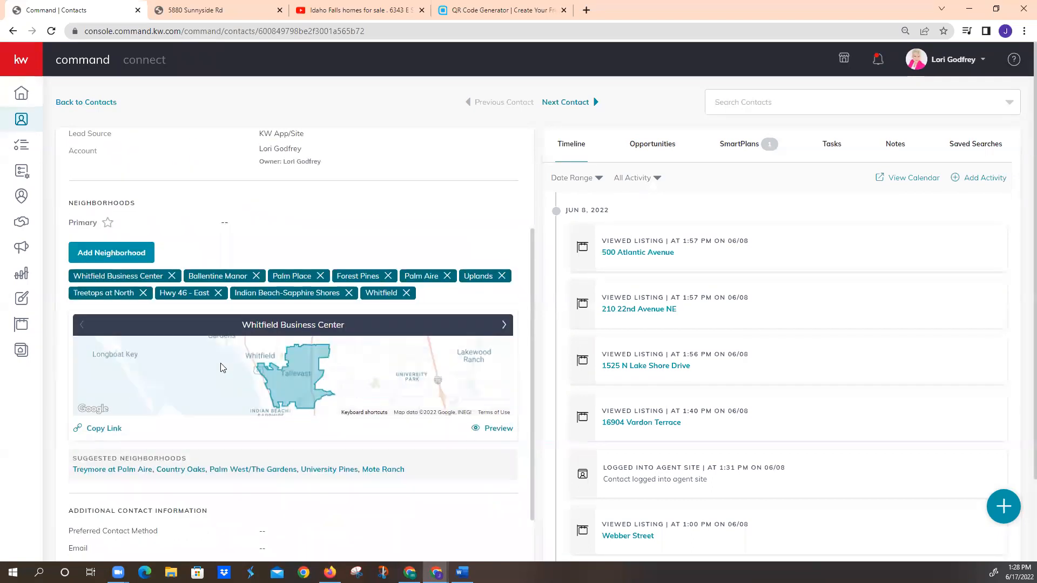
Step: Block the site's location request and add the Palm Coast neighborhood in Palm Coast, FL to the contact
{"action": "left_click", "coordinate": [124, 252]}
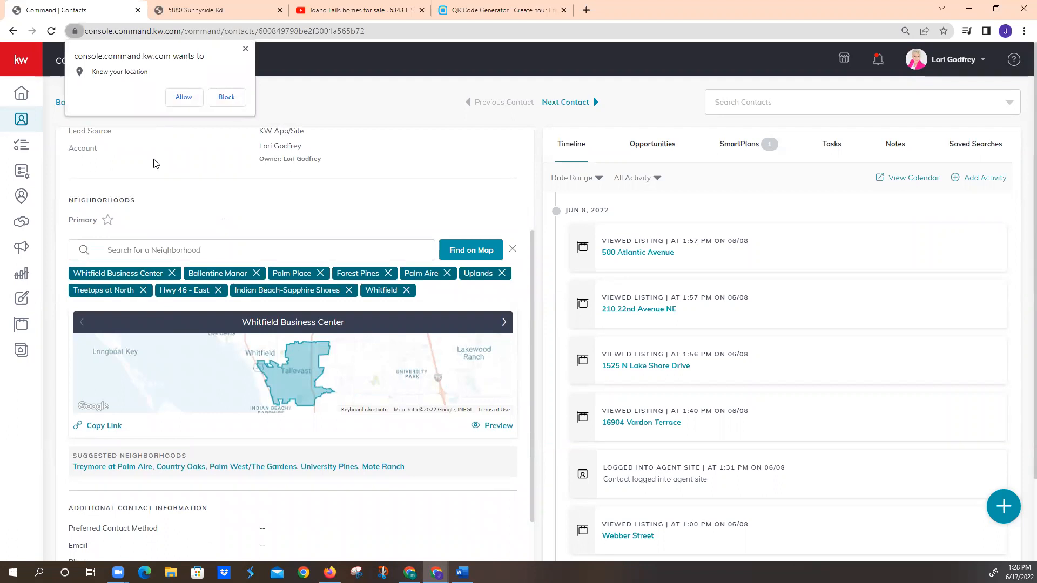
{"action": "left_click", "coordinate": [221, 98]}
{"action": "left_click", "coordinate": [192, 250]}
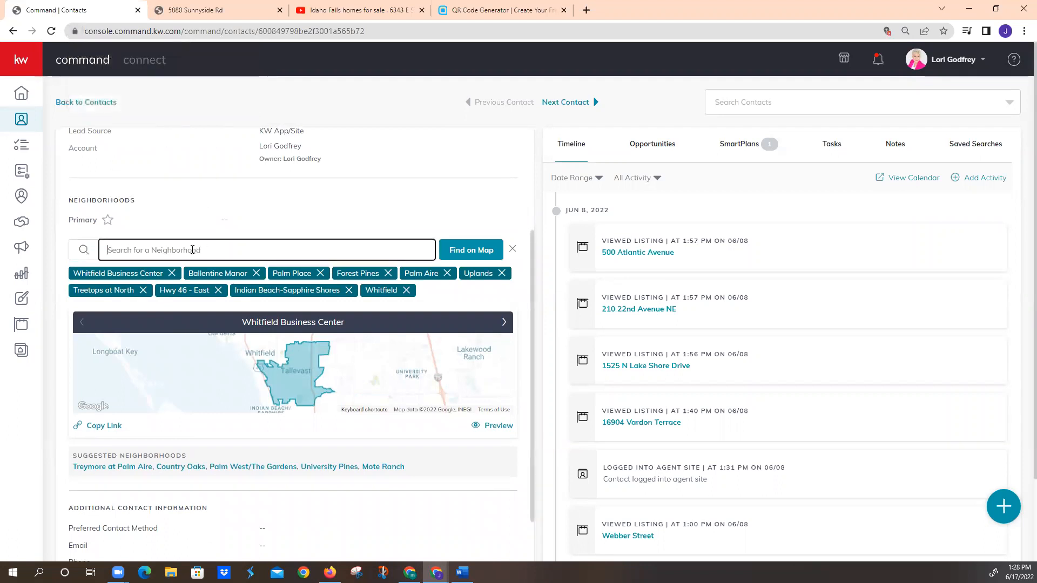
{"action": "type", "text": "Palm "}
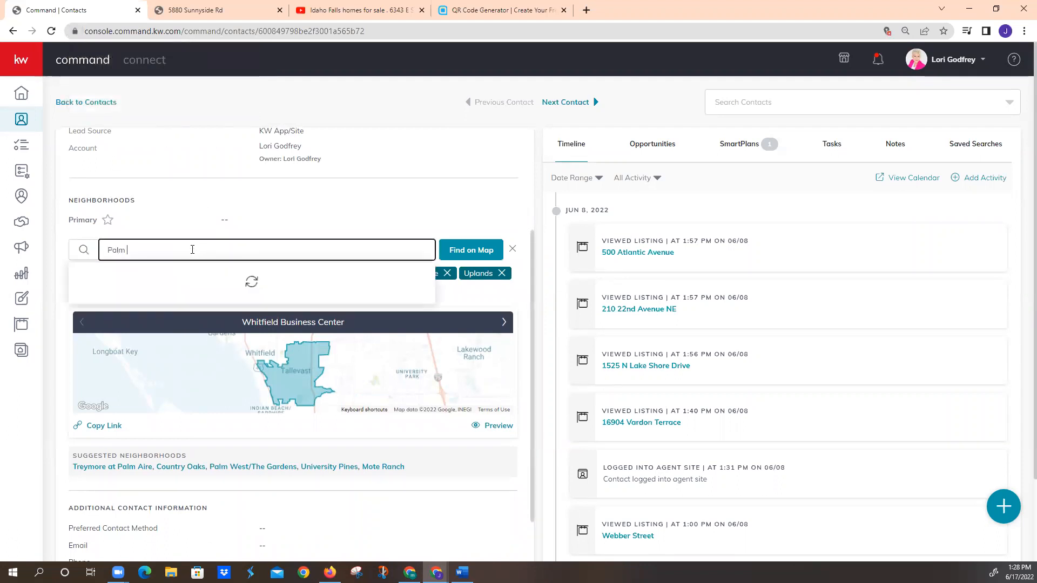
{"action": "type", "text": "Coast"}
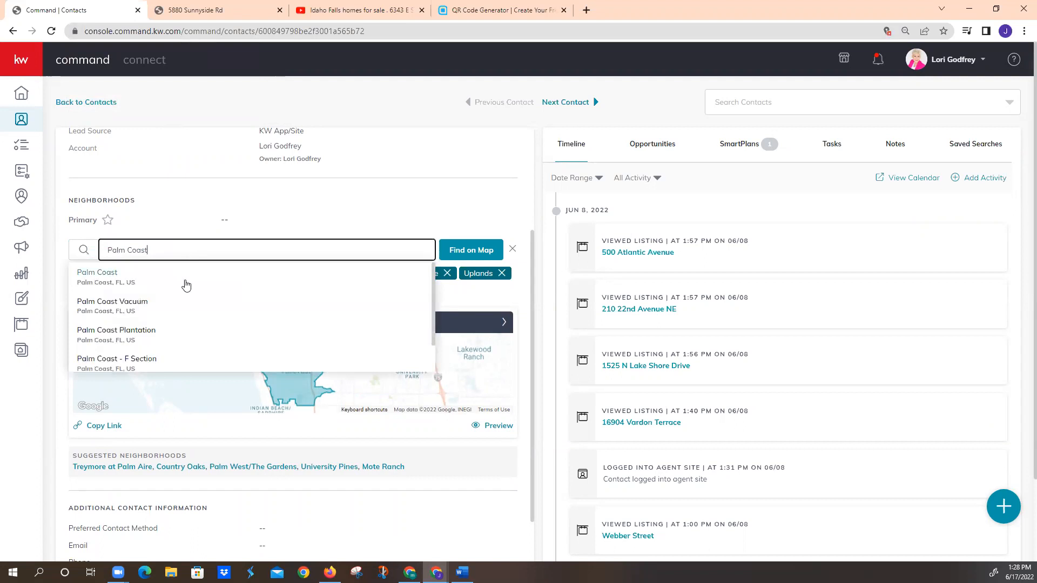
{"action": "left_click", "coordinate": [186, 283]}
Step: Open the neighborhood map for the contact and center it on Flagler Beach to Marineland Trail, Palm Coast, FL
{"action": "left_click", "coordinate": [460, 250]}
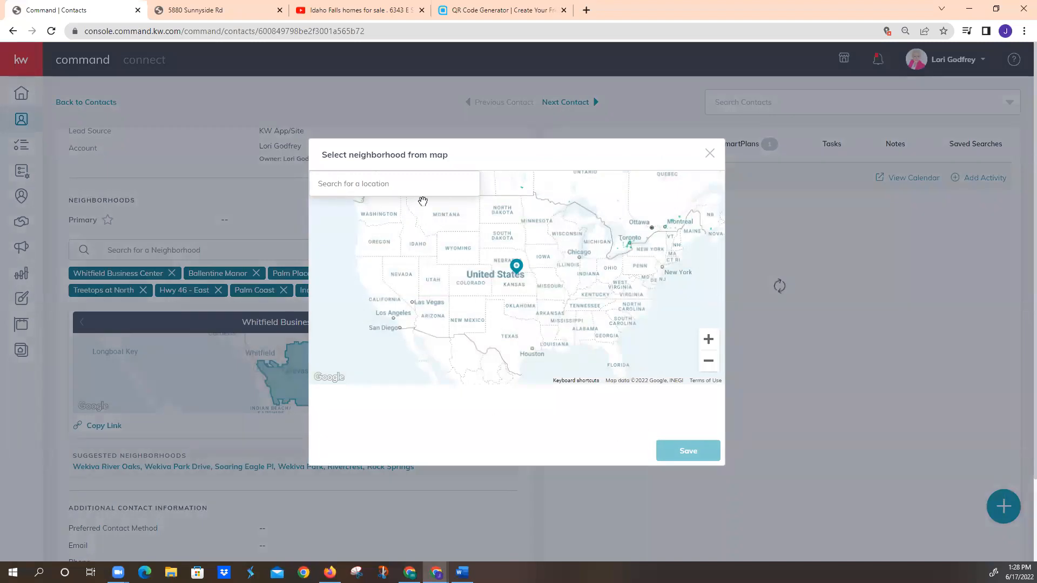
{"action": "left_click", "coordinate": [420, 184]}
{"action": "type", "text": "Palm Coast, F"}
{"action": "type", "text": "L"}
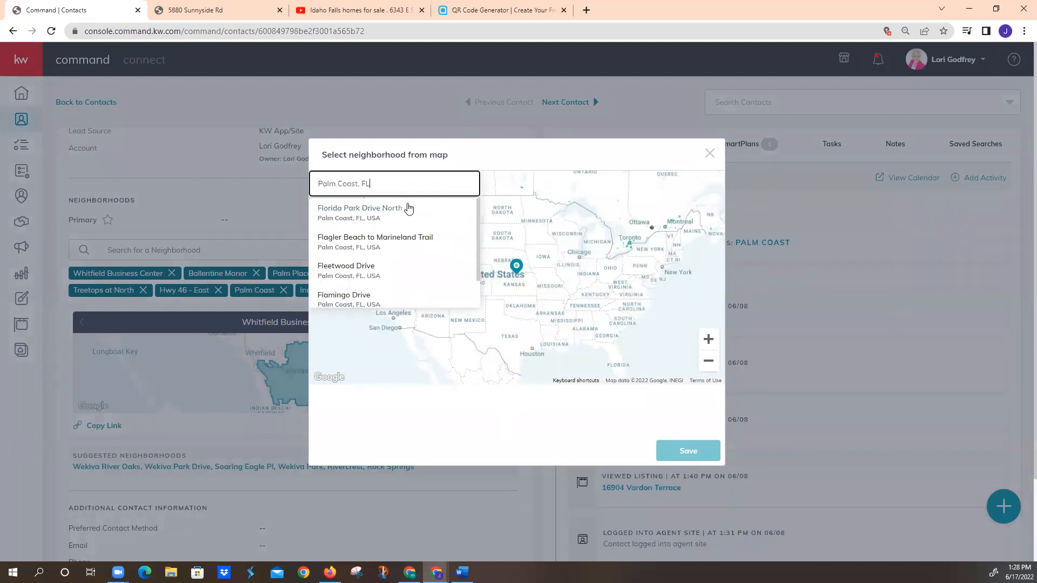
{"action": "left_click", "coordinate": [400, 240]}
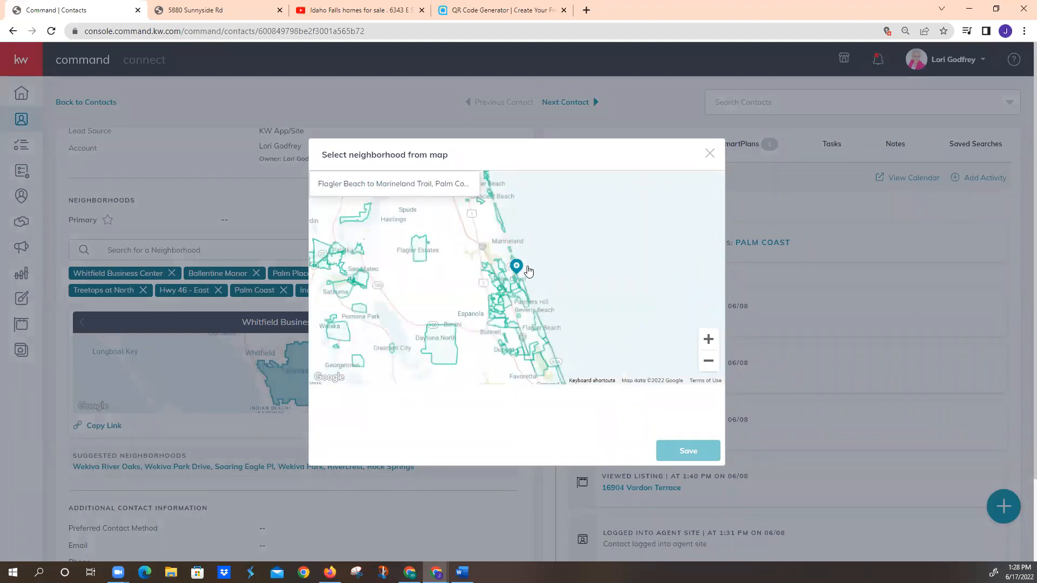
Step: Select the Ocean Hammock and Palm Coast C-Section areas on the map and save them to the contact's neighborhoods
{"action": "left_click", "coordinate": [708, 339]}
{"action": "left_click", "coordinate": [708, 339]}
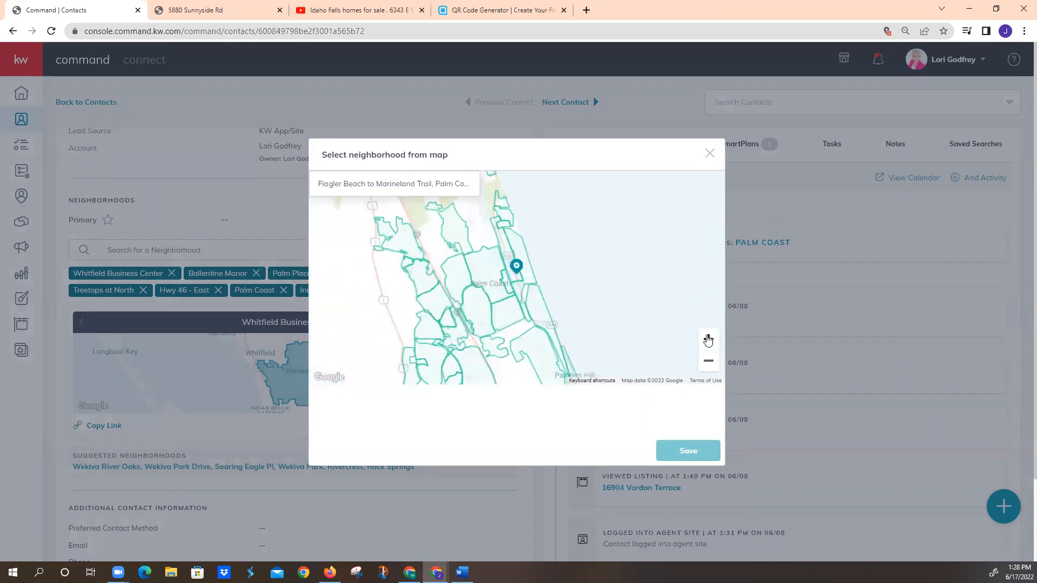
{"action": "left_click", "coordinate": [708, 340]}
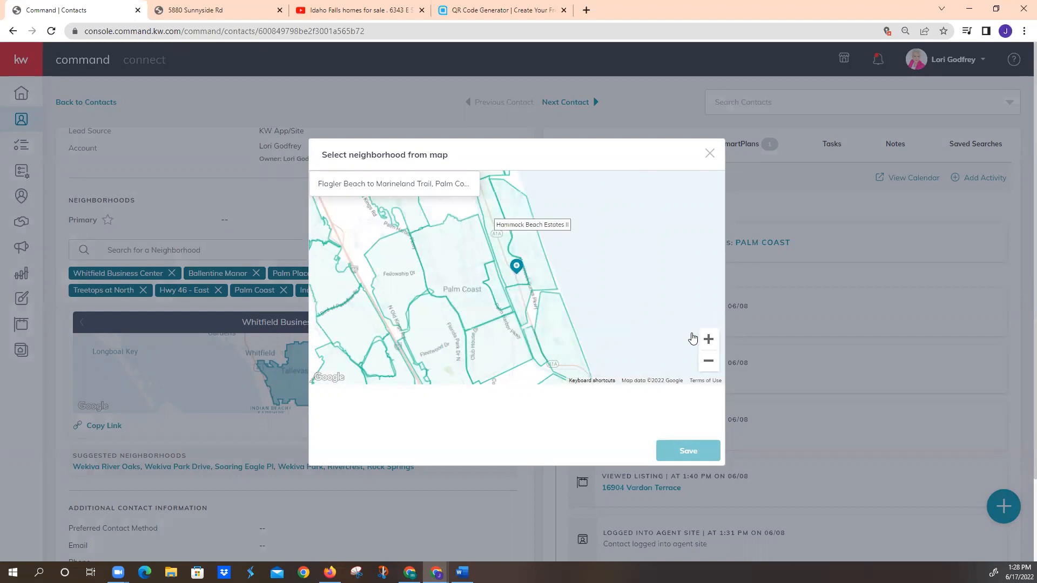
{"action": "left_click", "coordinate": [709, 340]}
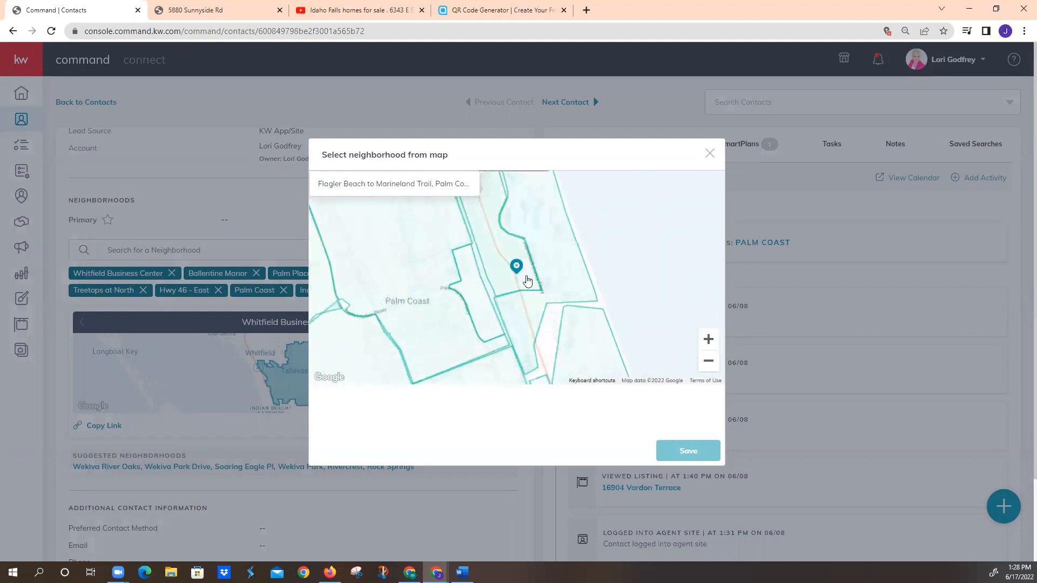
{"action": "scroll", "coordinate": [527, 281], "scroll_direction": "down", "scroll_amount": 2}
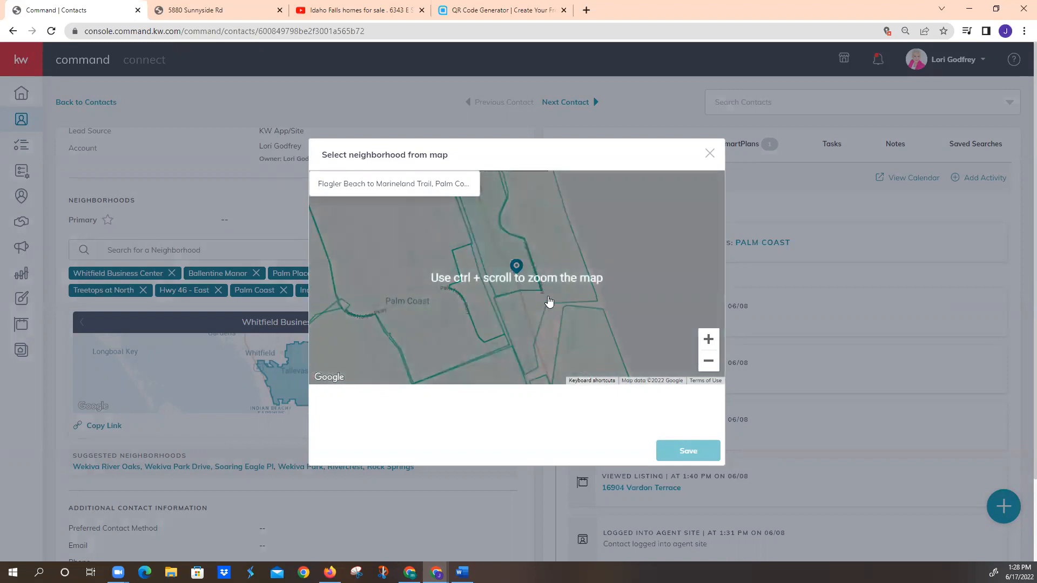
{"action": "left_click", "coordinate": [555, 263]}
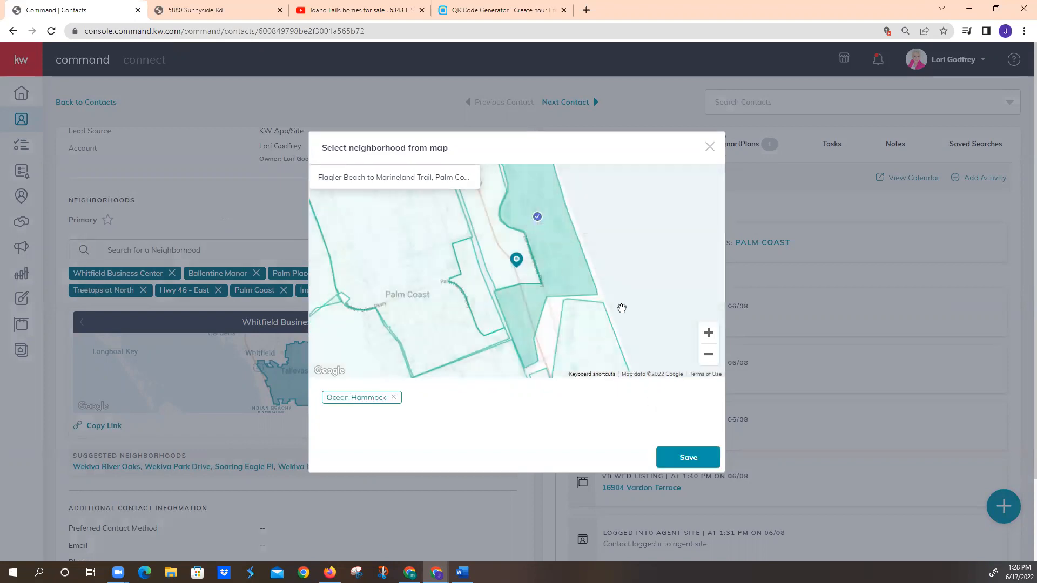
{"action": "left_click", "coordinate": [432, 316]}
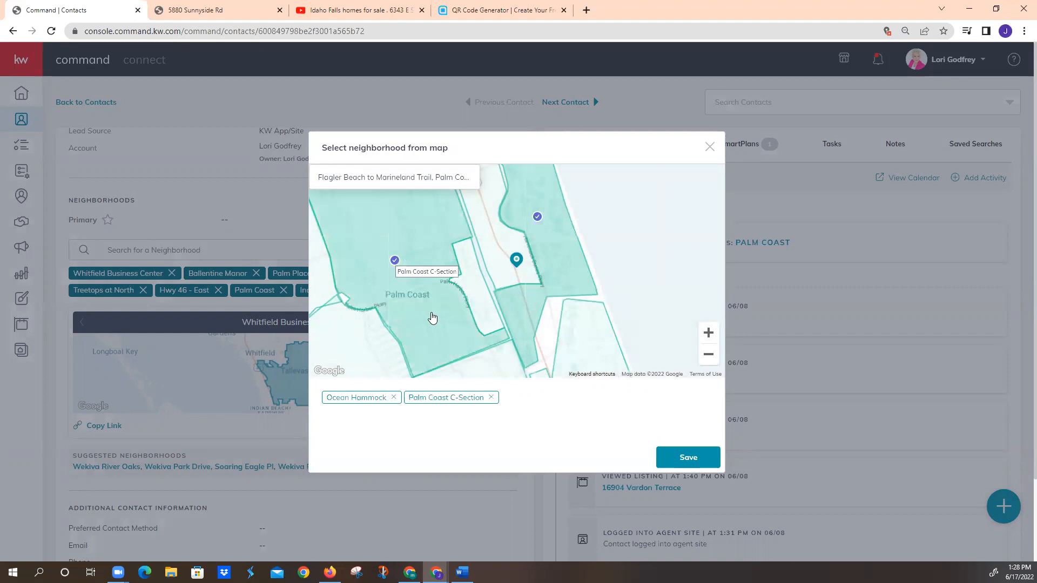
{"action": "left_click", "coordinate": [666, 458]}
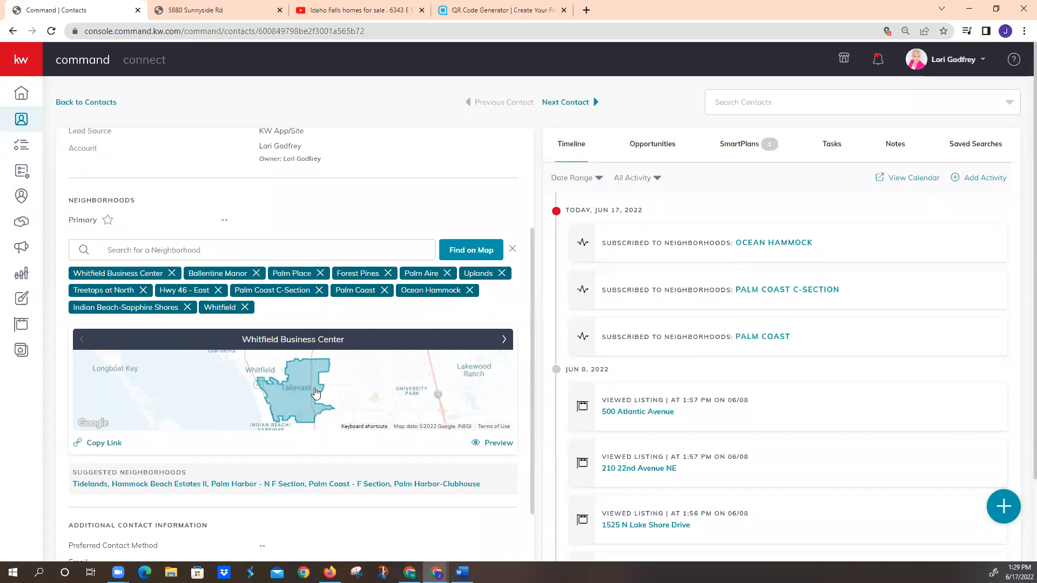
Step: Review the contact's additional information, current SmartPlans and the SmartPlans offered for subscription
{"action": "scroll", "coordinate": [316, 391], "scroll_direction": "down", "scroll_amount": 4}
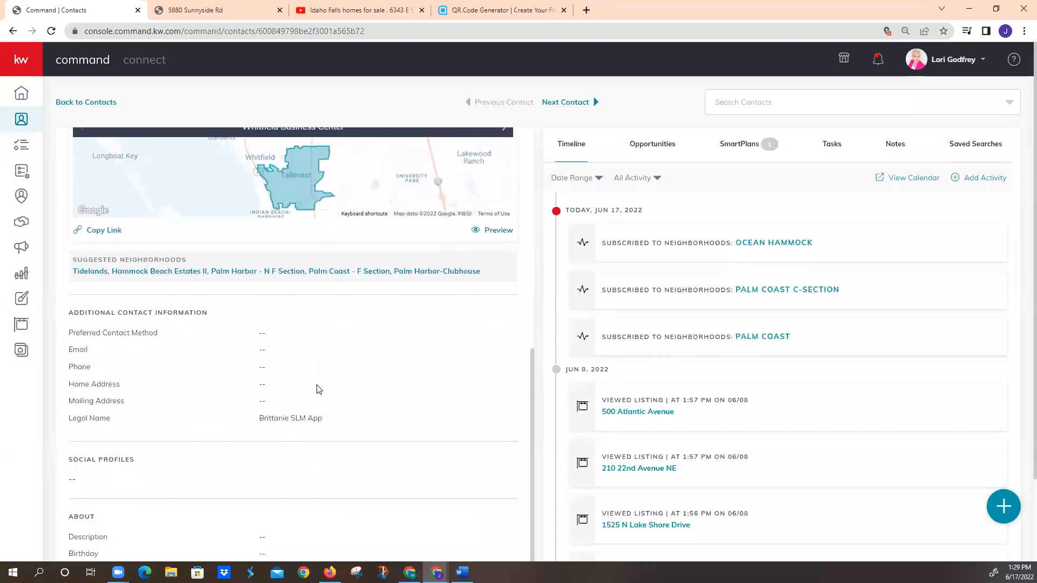
{"action": "scroll", "coordinate": [318, 388], "scroll_direction": "down", "scroll_amount": 2}
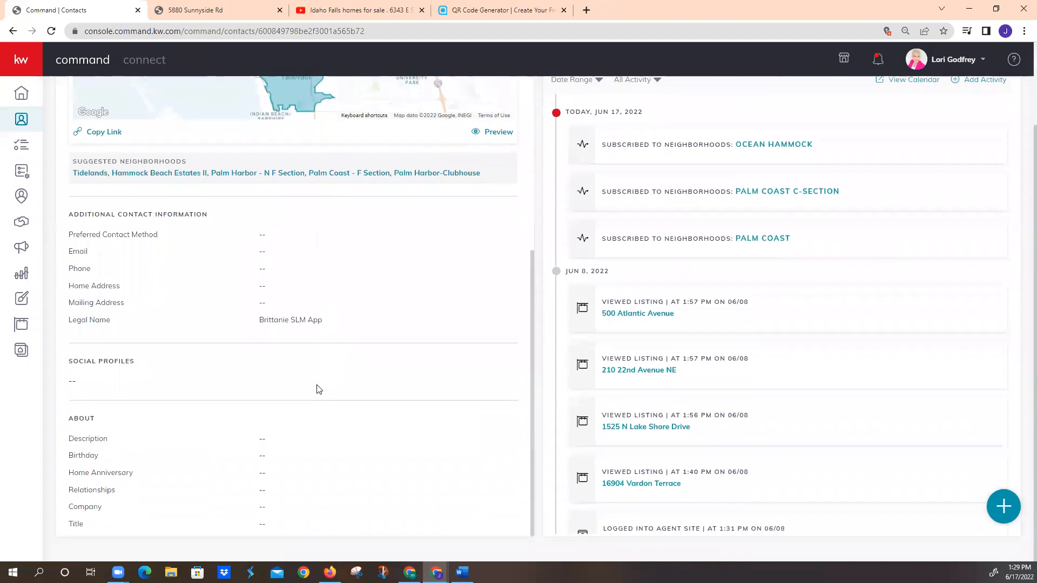
{"action": "scroll", "coordinate": [319, 389], "scroll_direction": "up", "scroll_amount": 7}
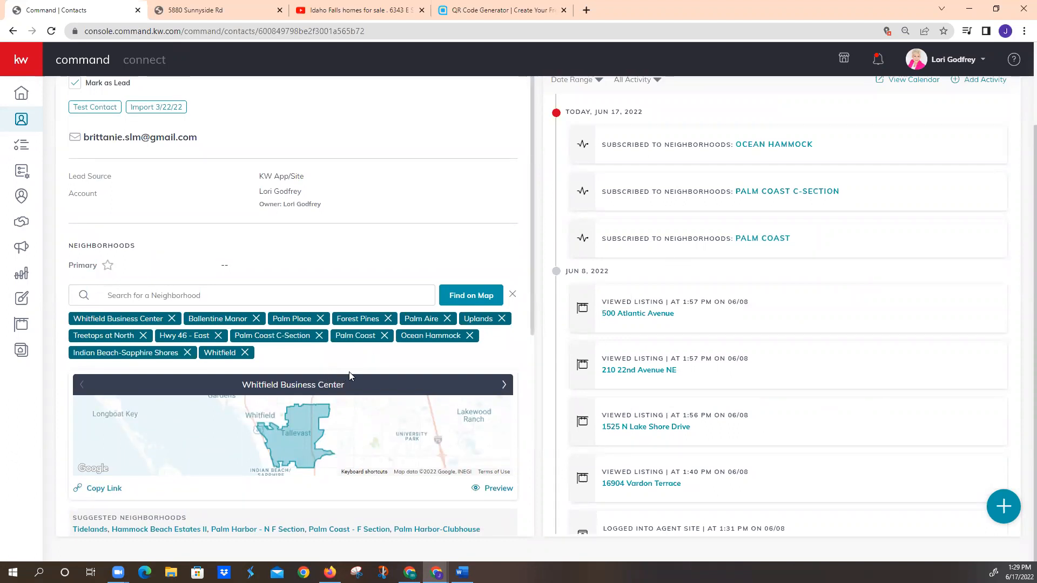
{"action": "scroll", "coordinate": [349, 371], "scroll_direction": "up", "scroll_amount": 3}
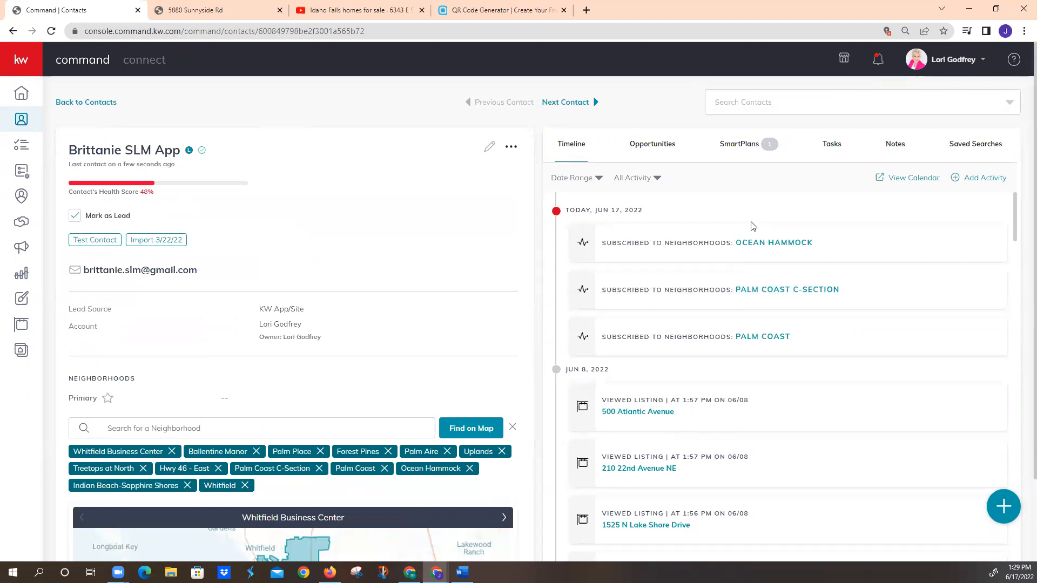
{"action": "left_click", "coordinate": [749, 149]}
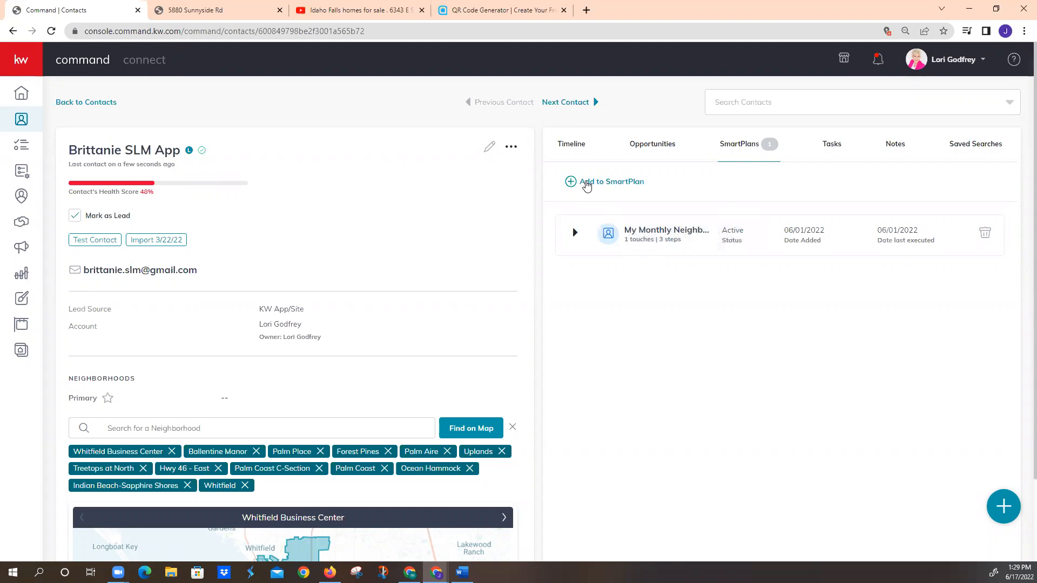
{"action": "left_click", "coordinate": [586, 184]}
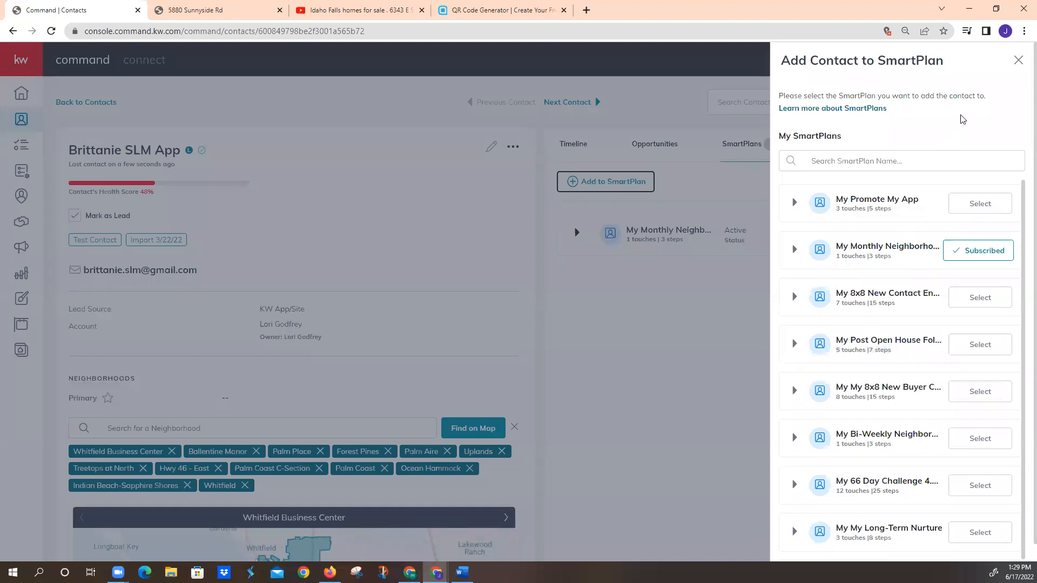
{"action": "left_click", "coordinate": [1017, 62]}
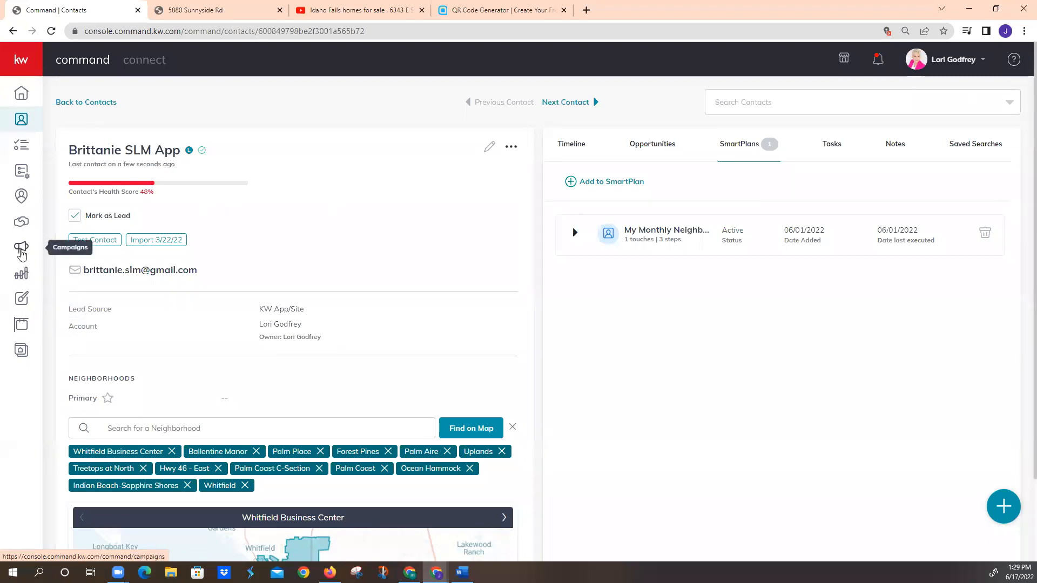
Step: View the Campaigns dashboard, and open the list of landing pages in the Consumer area
{"action": "left_click", "coordinate": [22, 254]}
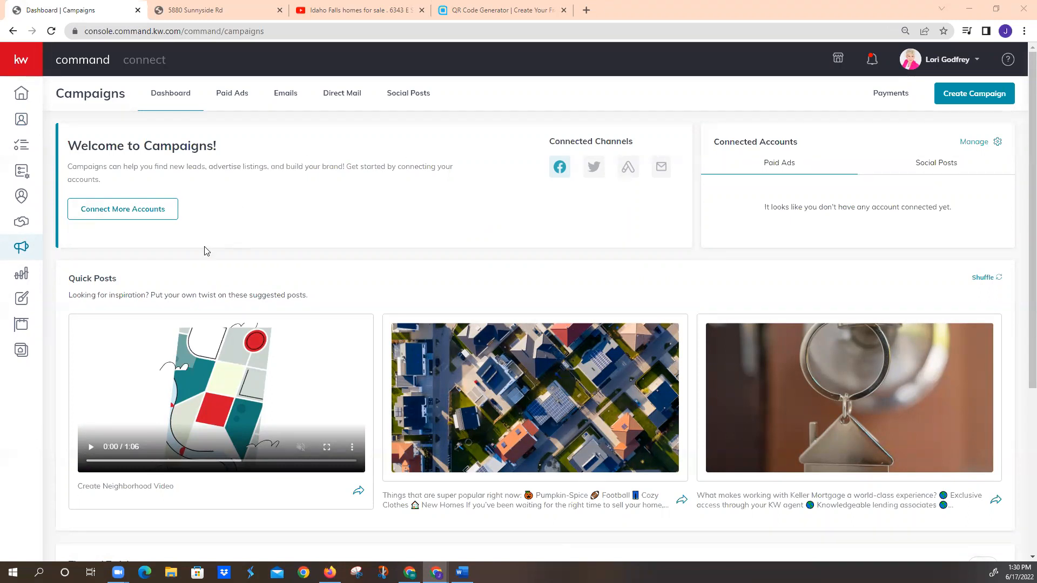
{"action": "left_click", "coordinate": [22, 352]}
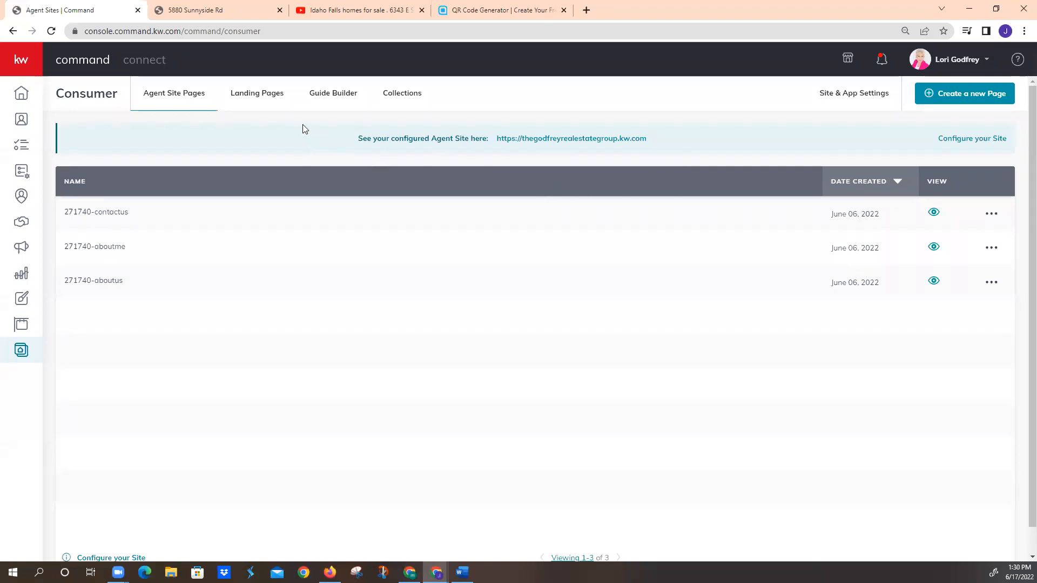
{"action": "left_click", "coordinate": [276, 101]}
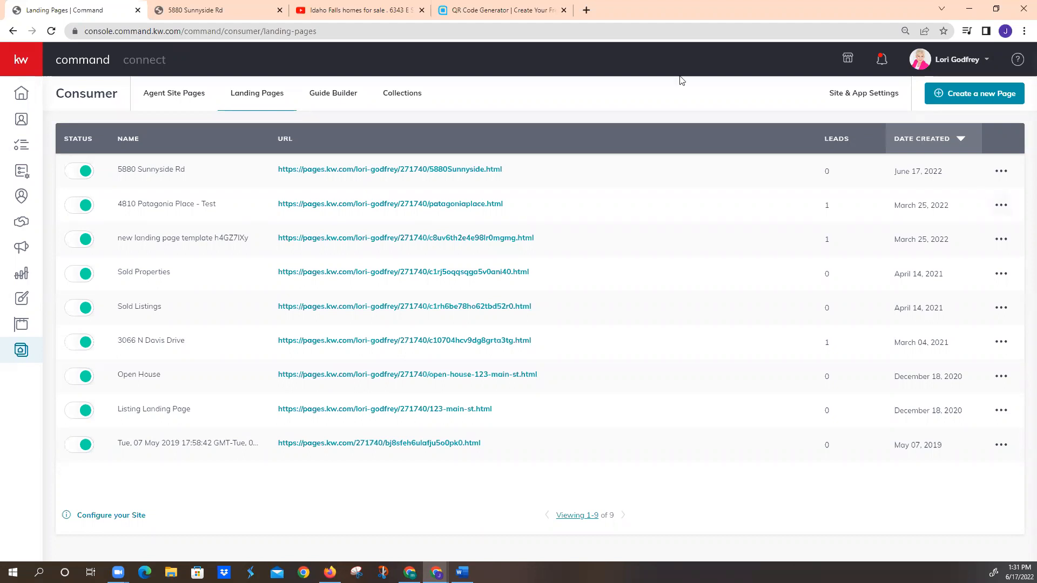
Step: Create a new blank landing page and name it "Open House Sign In Sheet"
{"action": "left_click", "coordinate": [974, 94]}
{"action": "left_click", "coordinate": [520, 341]}
{"action": "left_click", "coordinate": [528, 420]}
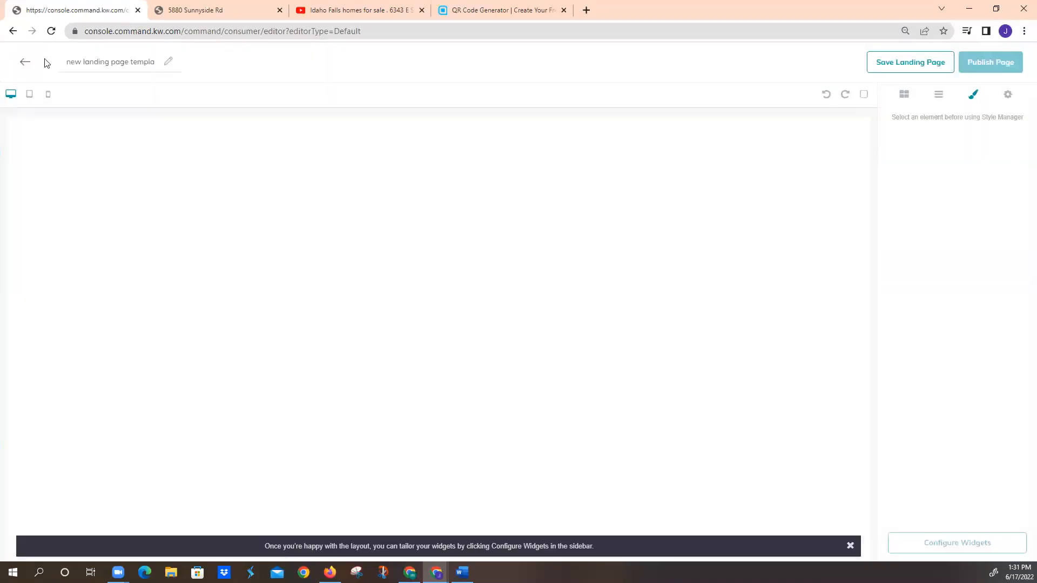
{"action": "left_click_drag", "start_coordinate": [79, 61], "coordinate": [175, 60]}
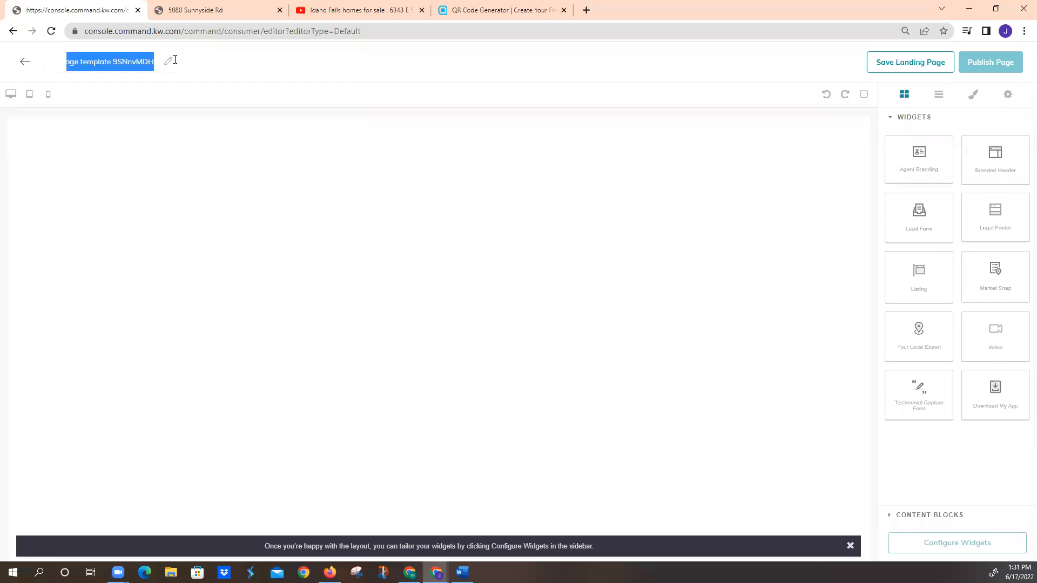
{"action": "type", "text": "Oop"}
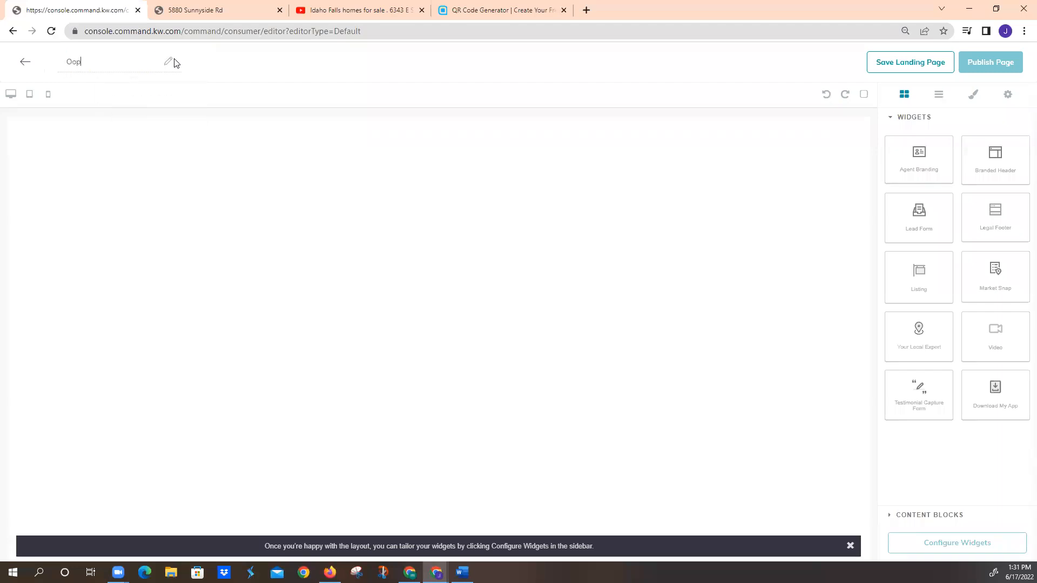
{"action": "key", "text": "BackSpace"}
{"action": "key", "text": "BackSpace"}
{"action": "type", "text": "pen Hous"}
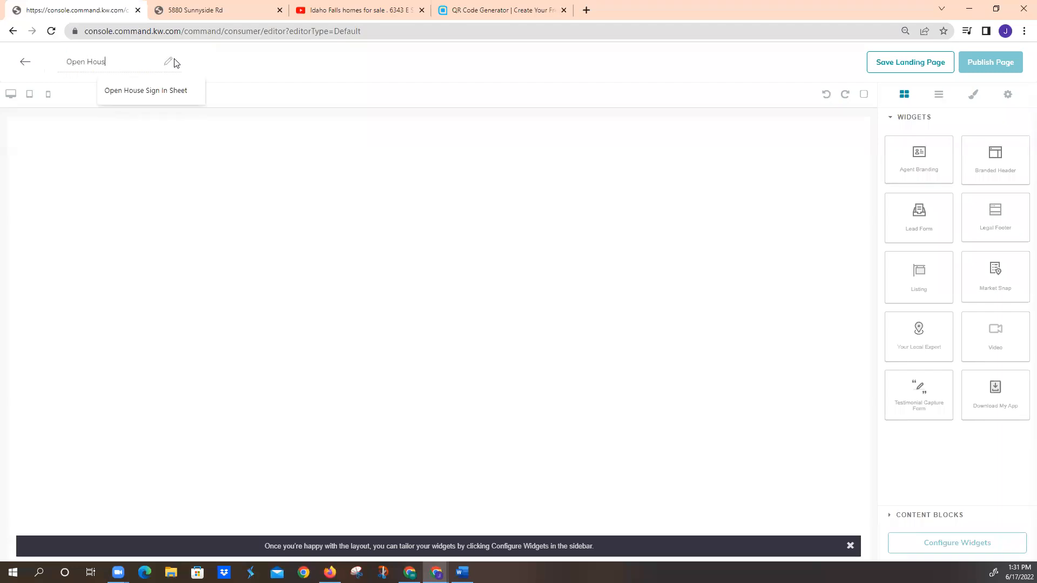
{"action": "left_click", "coordinate": [169, 92]}
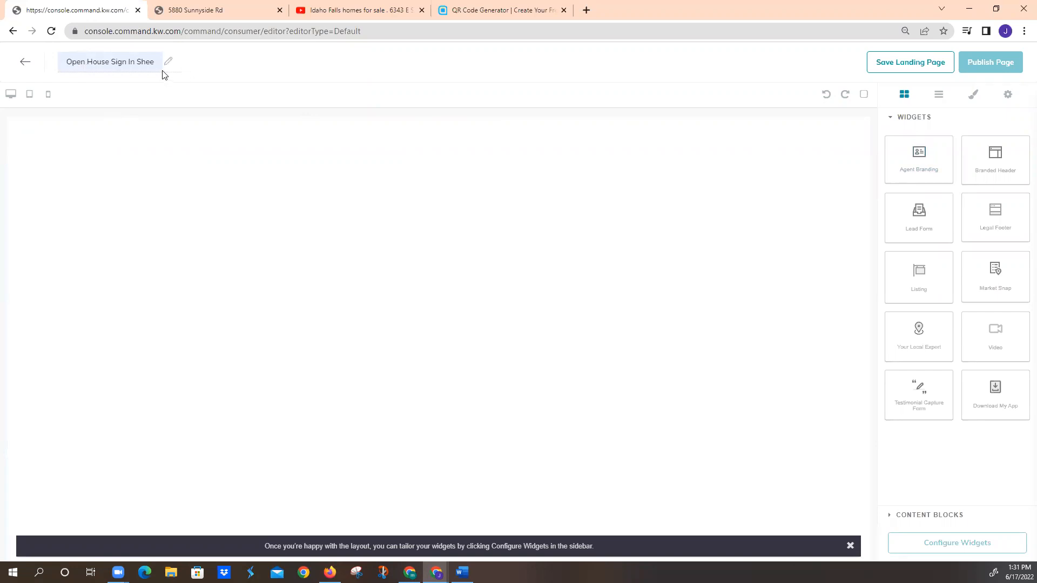
Step: Add the Branded Header, Lead Form and Legal Footer widgets in that order, and publish the landing page
{"action": "left_click_drag", "start_coordinate": [993, 162], "coordinate": [717, 222]}
{"action": "left_click_drag", "start_coordinate": [930, 230], "coordinate": [673, 286]}
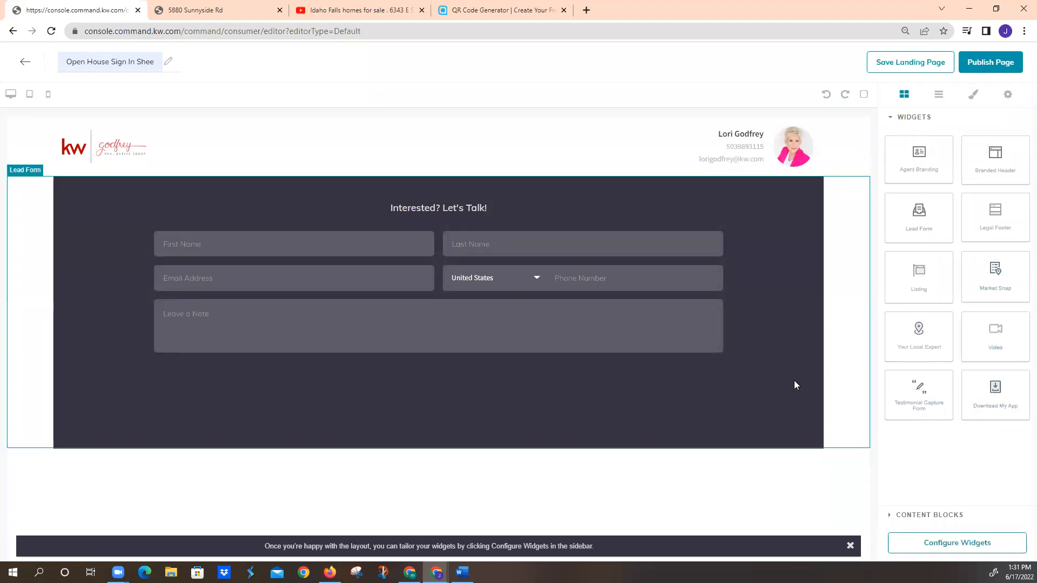
{"action": "left_click_drag", "start_coordinate": [995, 218], "coordinate": [575, 495]}
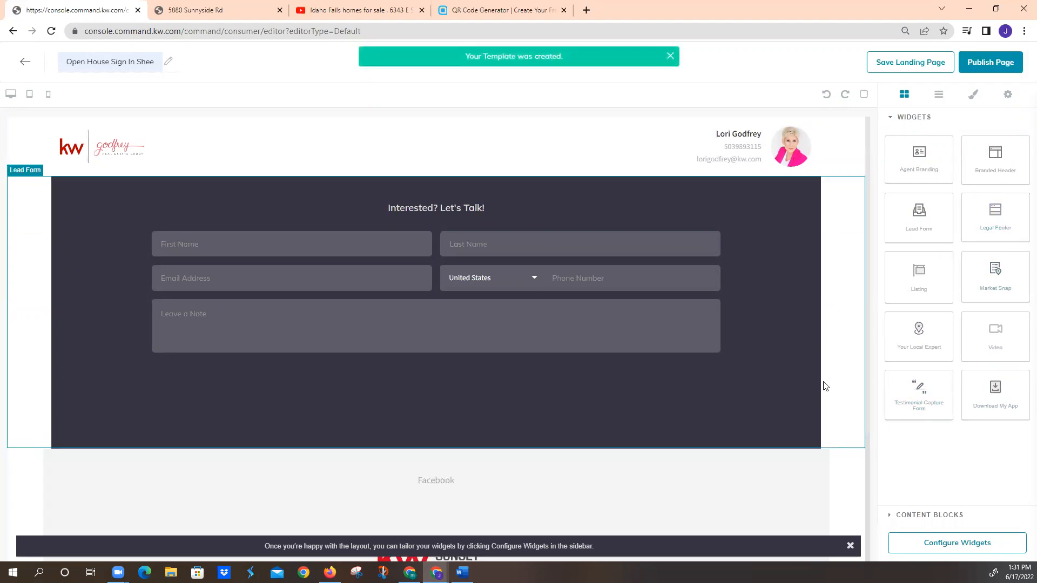
{"action": "left_click", "coordinate": [991, 62]}
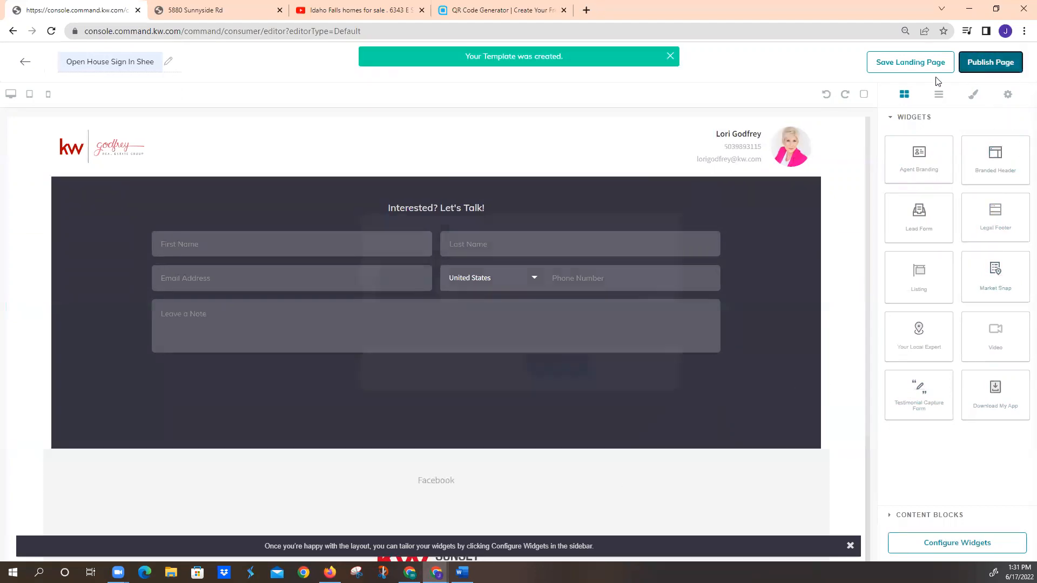
{"action": "left_click", "coordinate": [547, 364]}
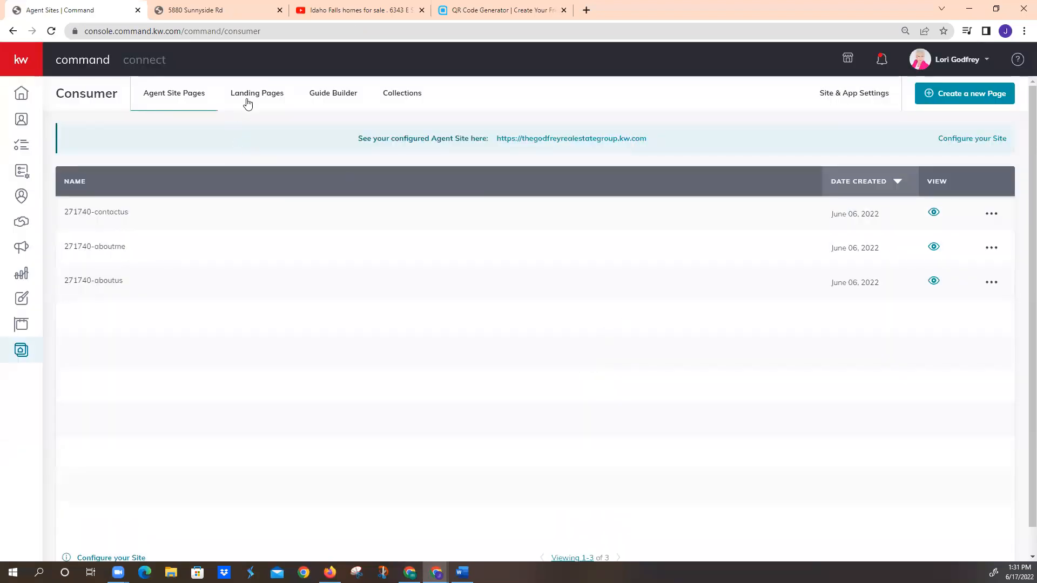
Step: Set the custom URL ending of the Open House Sign In Sheet landing page to "openhouse" and return to the home dashboard
{"action": "left_click", "coordinate": [249, 98]}
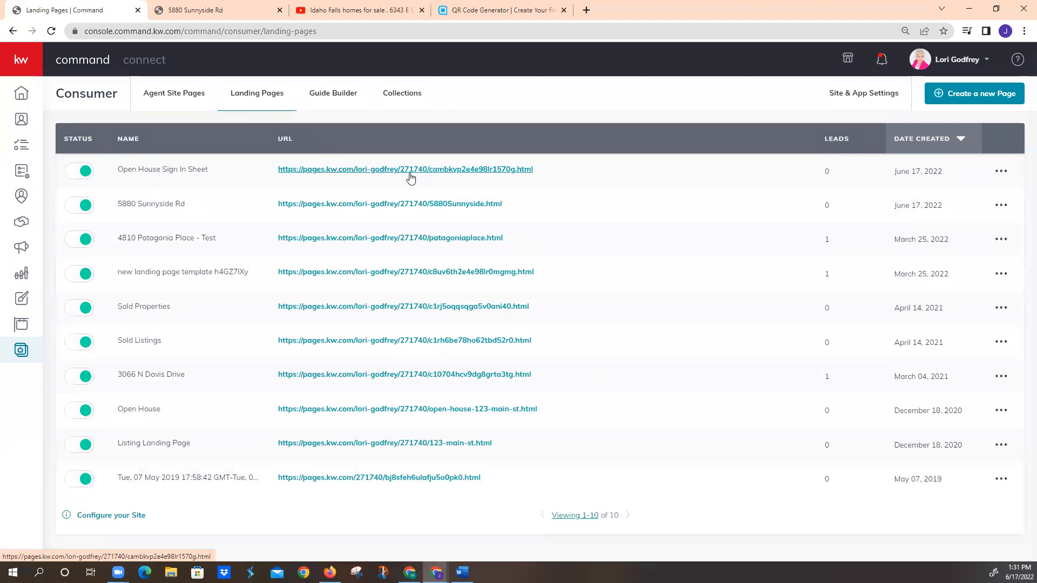
{"action": "left_click", "coordinate": [1000, 172]}
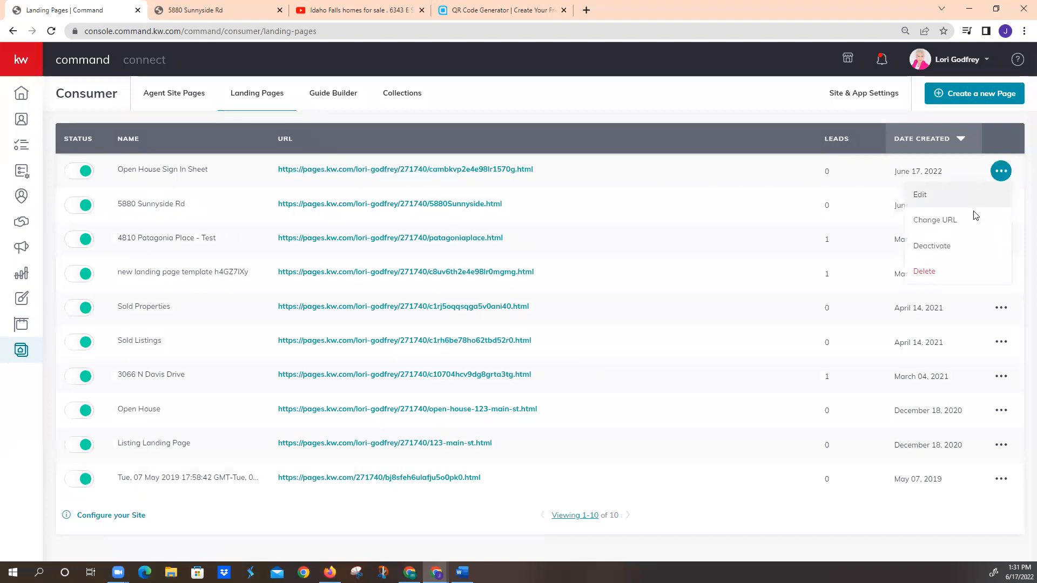
{"action": "left_click", "coordinate": [969, 221]}
{"action": "left_click_drag", "start_coordinate": [607, 282], "coordinate": [510, 282]}
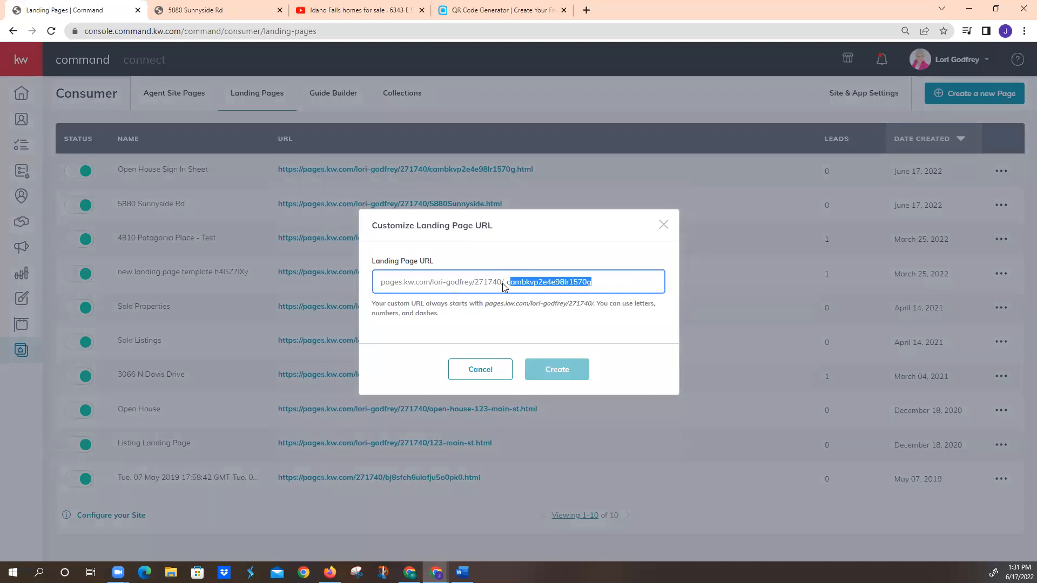
{"action": "key", "text": "BackSpace"}
{"action": "key", "text": "BackSpace"}
{"action": "type", "text": "open"}
{"action": "key", "text": "BackSpace"}
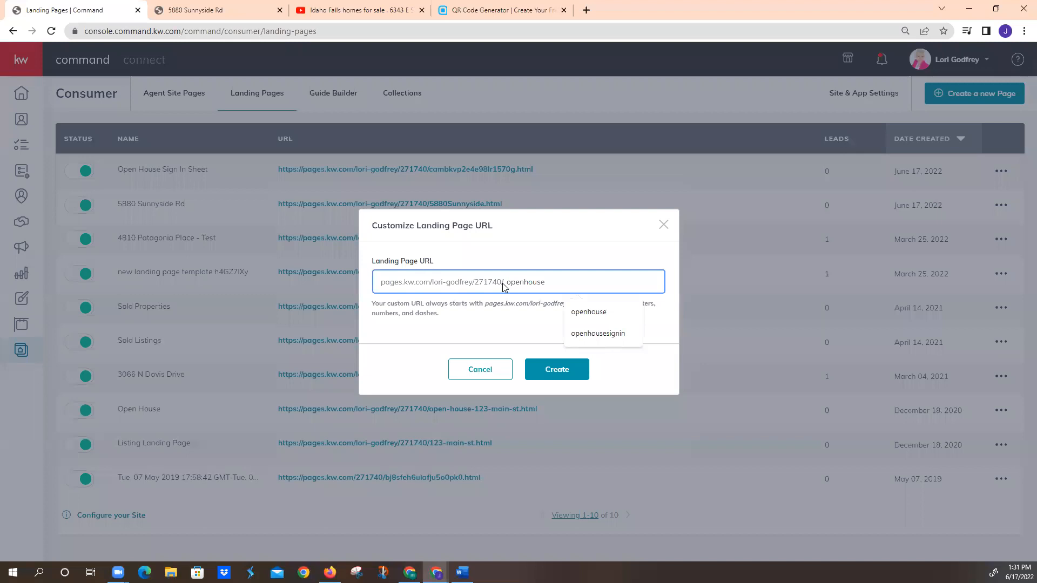
{"action": "left_click", "coordinate": [550, 370]}
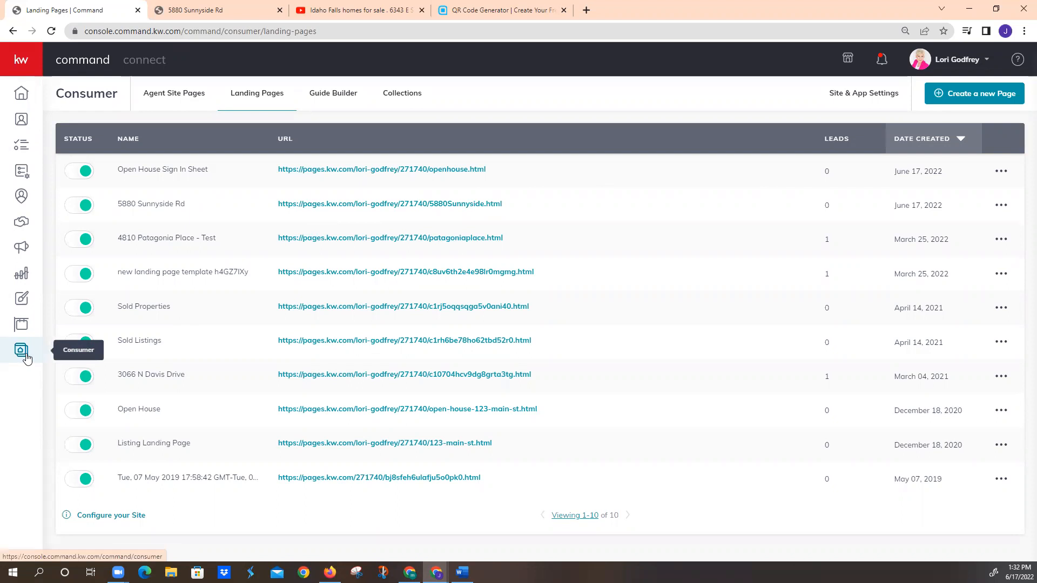
{"action": "left_click", "coordinate": [19, 95]}
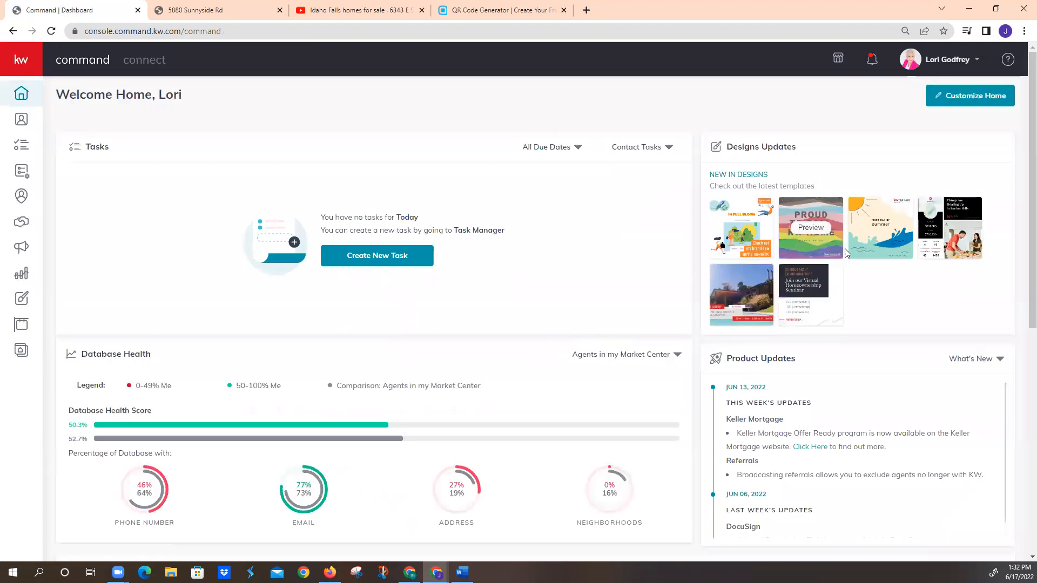
{"action": "left_click", "coordinate": [999, 97]}
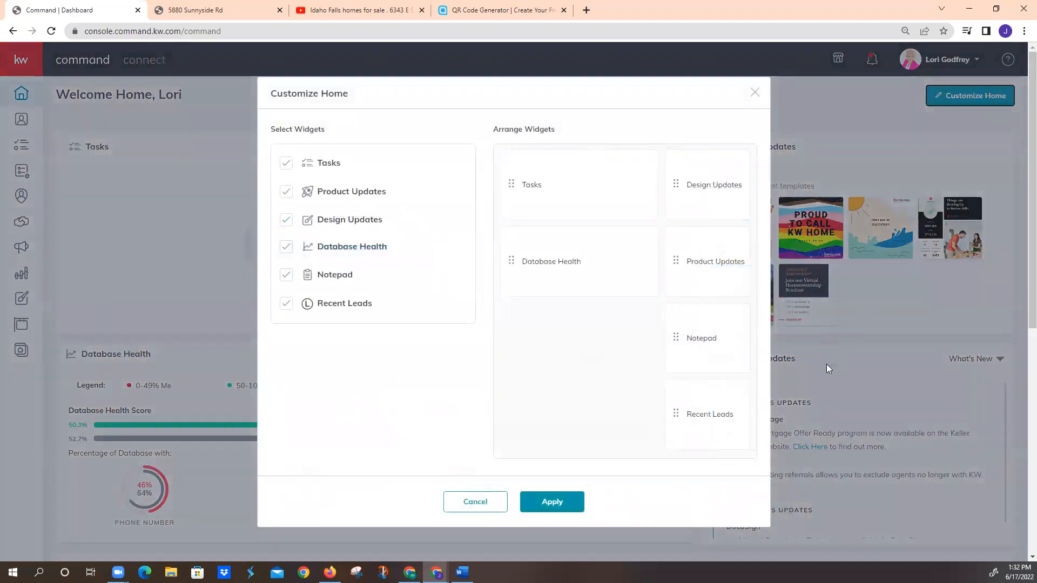
{"action": "left_click_drag", "start_coordinate": [693, 426], "coordinate": [696, 198]}
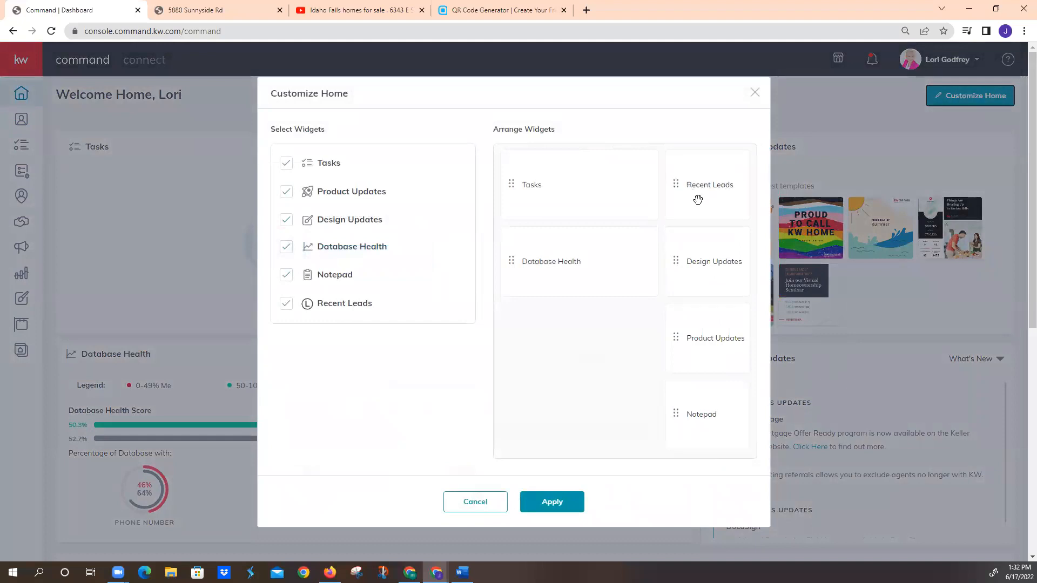
{"action": "left_click", "coordinate": [754, 93]}
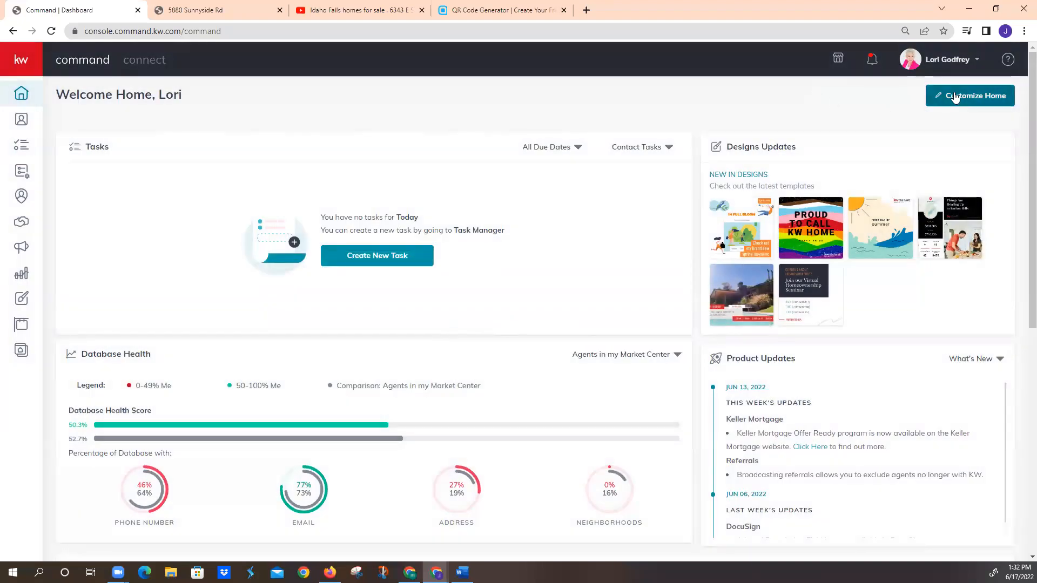
{"action": "left_click", "coordinate": [51, 30]}
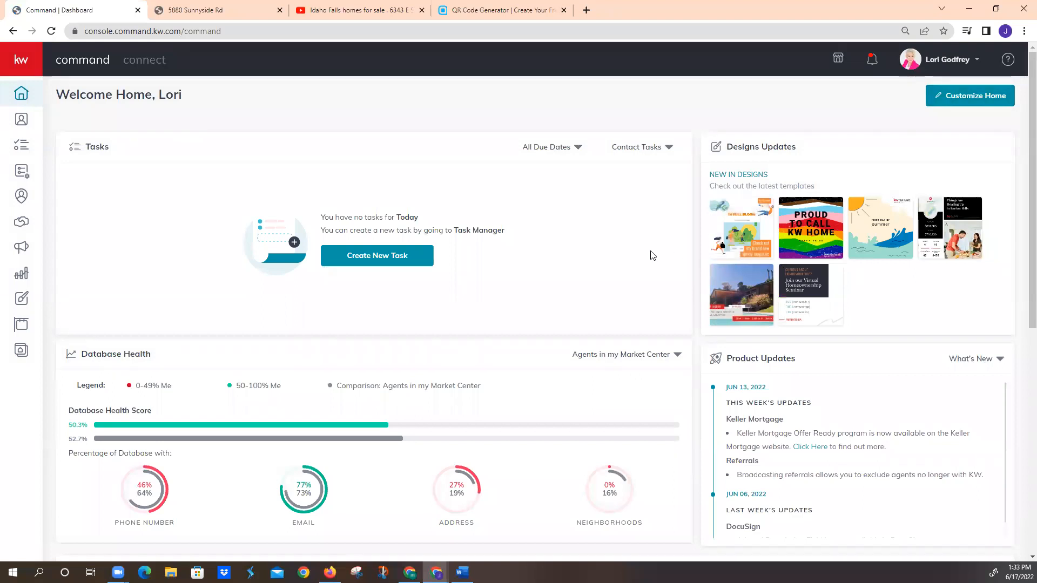
Step: Create a new blank landing page from the Consumer area and show the available content blocks in its editor
{"action": "left_click", "coordinate": [20, 352]}
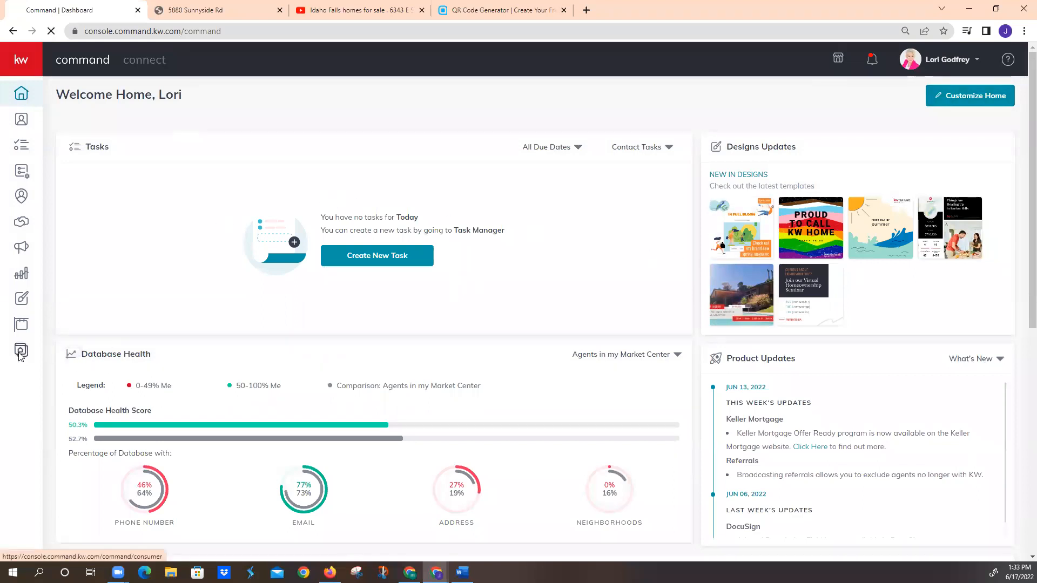
{"action": "left_click", "coordinate": [259, 95]}
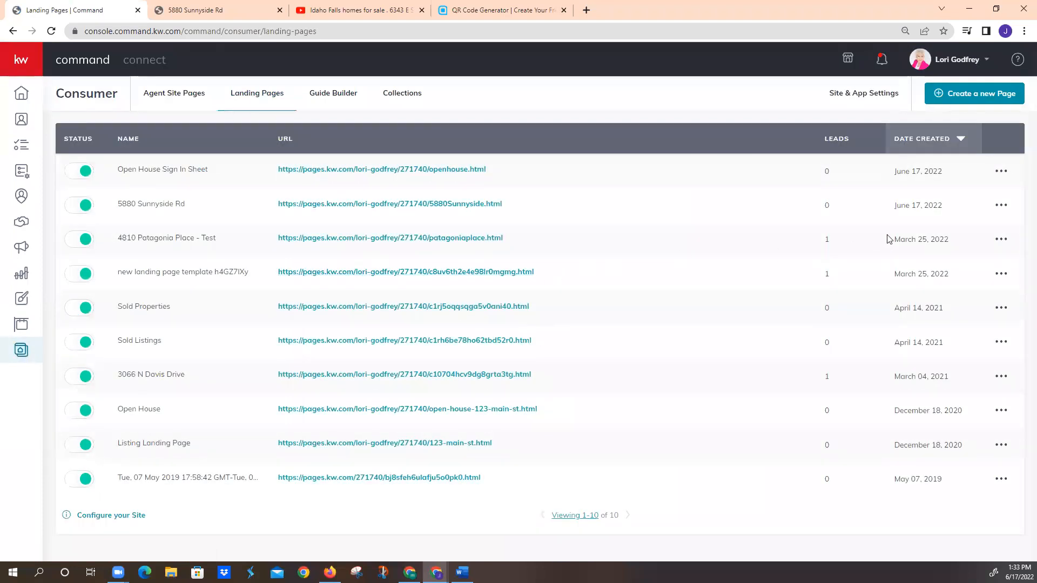
{"action": "left_click", "coordinate": [975, 96]}
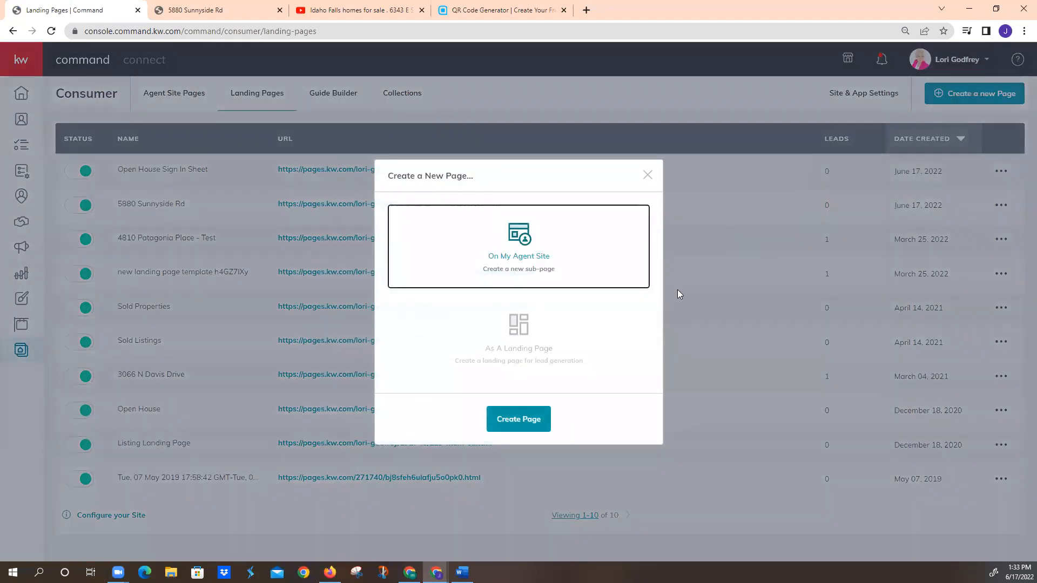
{"action": "left_click", "coordinate": [531, 351]}
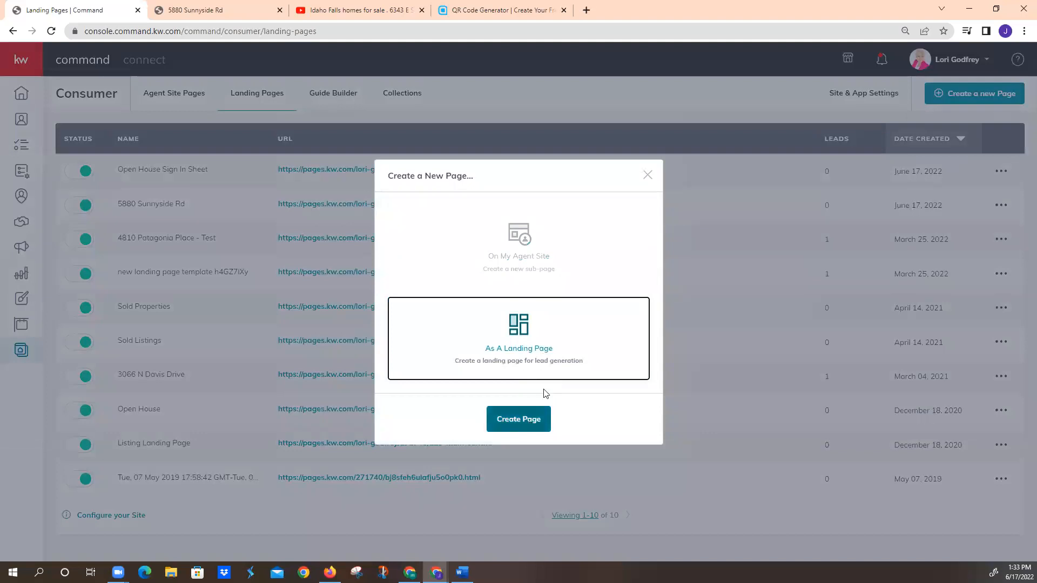
{"action": "left_click", "coordinate": [532, 420]}
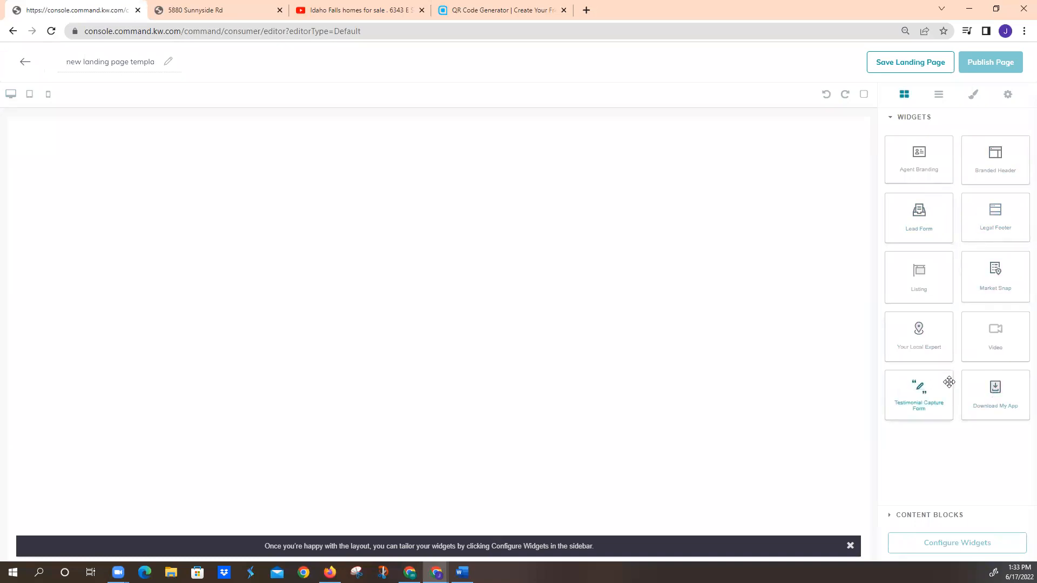
{"action": "left_click", "coordinate": [926, 520]}
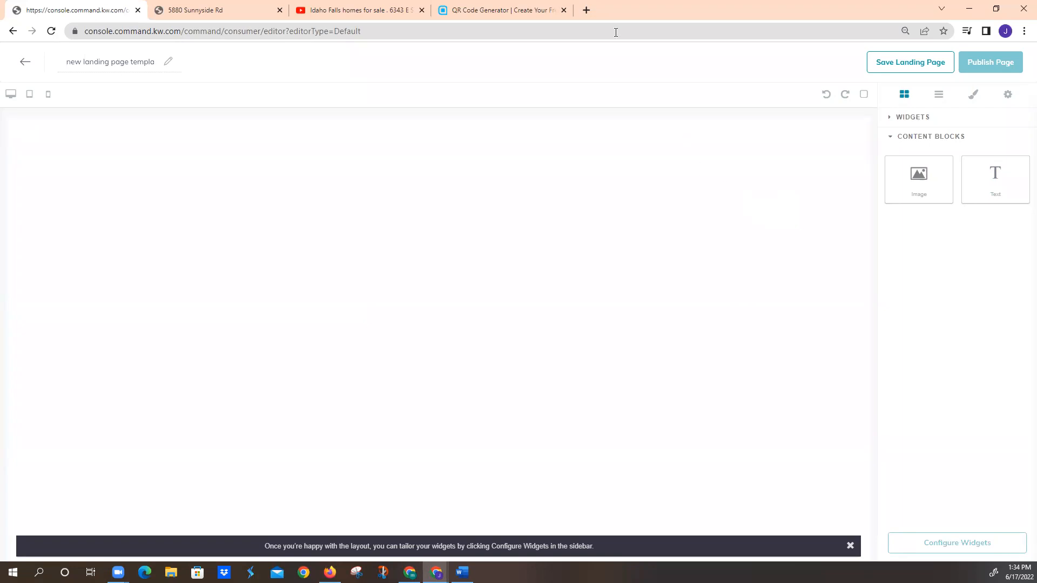
Step: Switch to Google Docs in a new browser tab and open the recent untitled document containing the Sold Listings content
{"action": "left_click", "coordinate": [586, 10]}
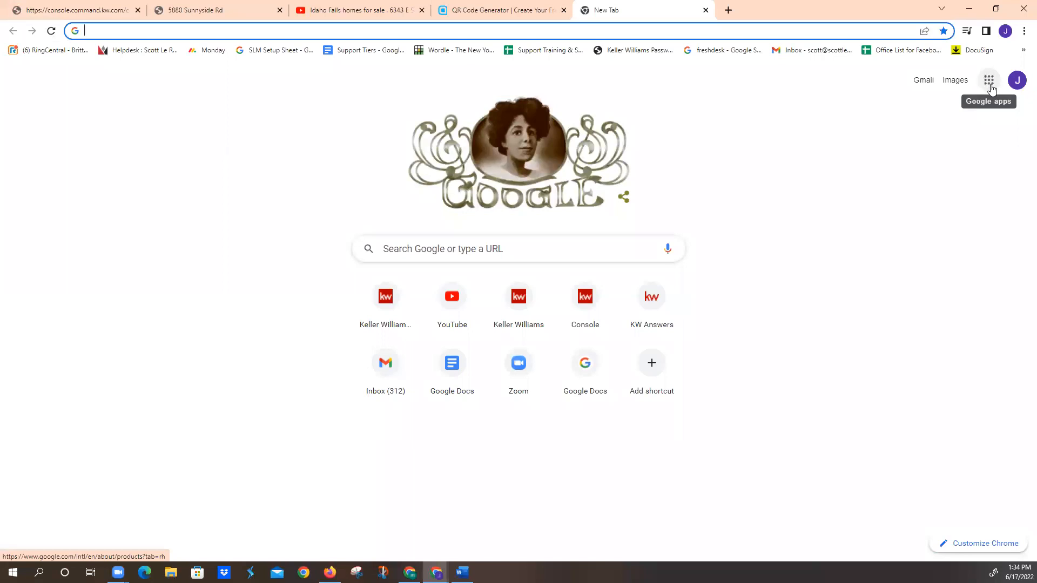
{"action": "left_click", "coordinate": [990, 88]}
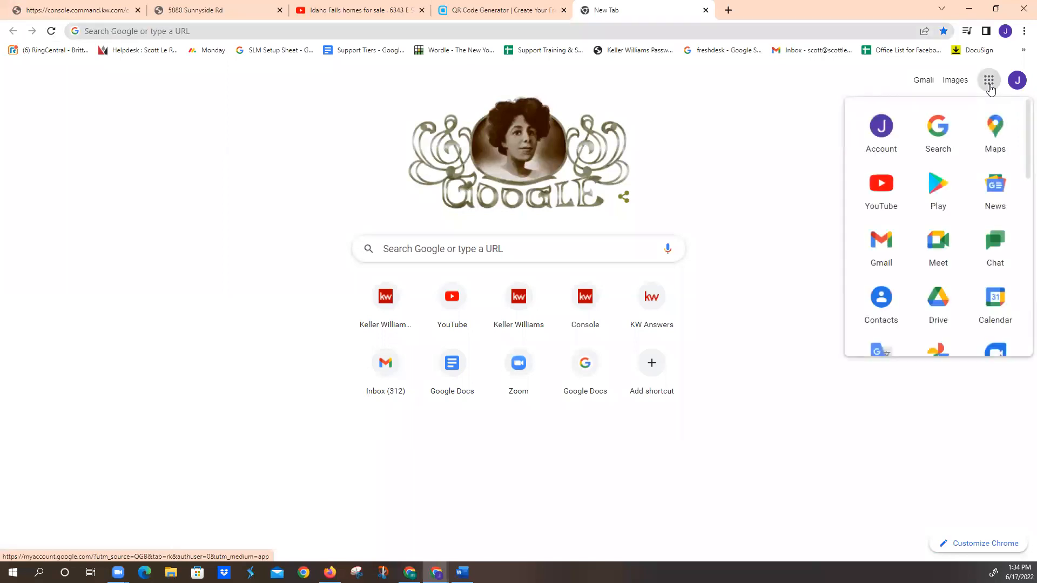
{"action": "scroll", "coordinate": [976, 182], "scroll_direction": "down", "scroll_amount": 4}
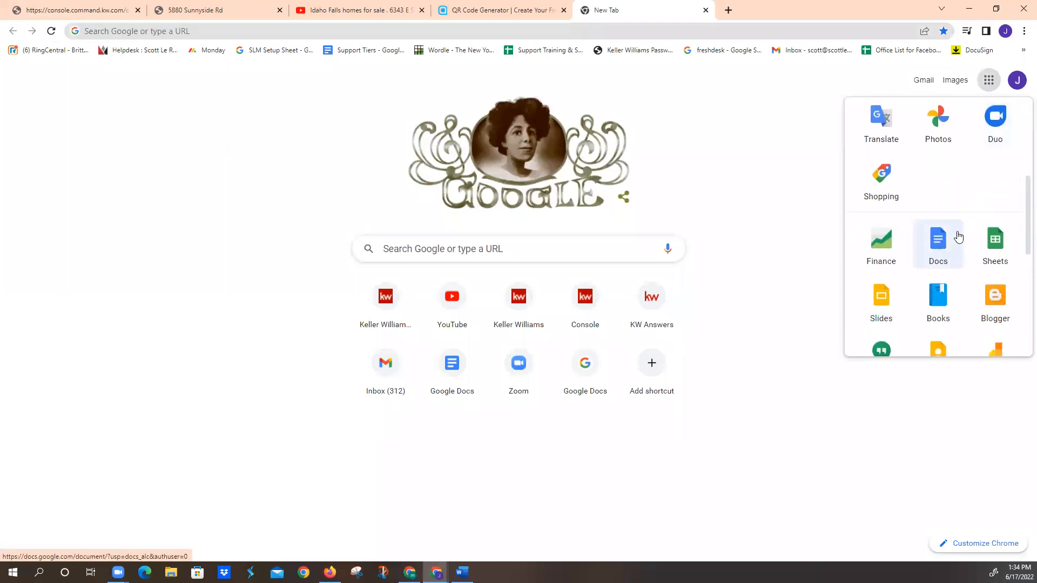
{"action": "left_click", "coordinate": [946, 252]}
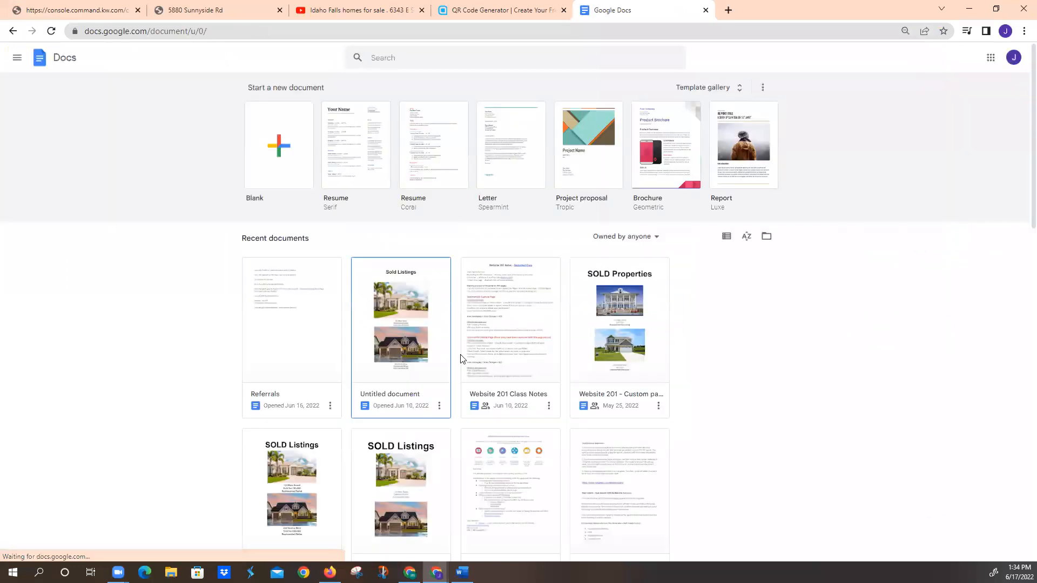
{"action": "left_click", "coordinate": [410, 327]}
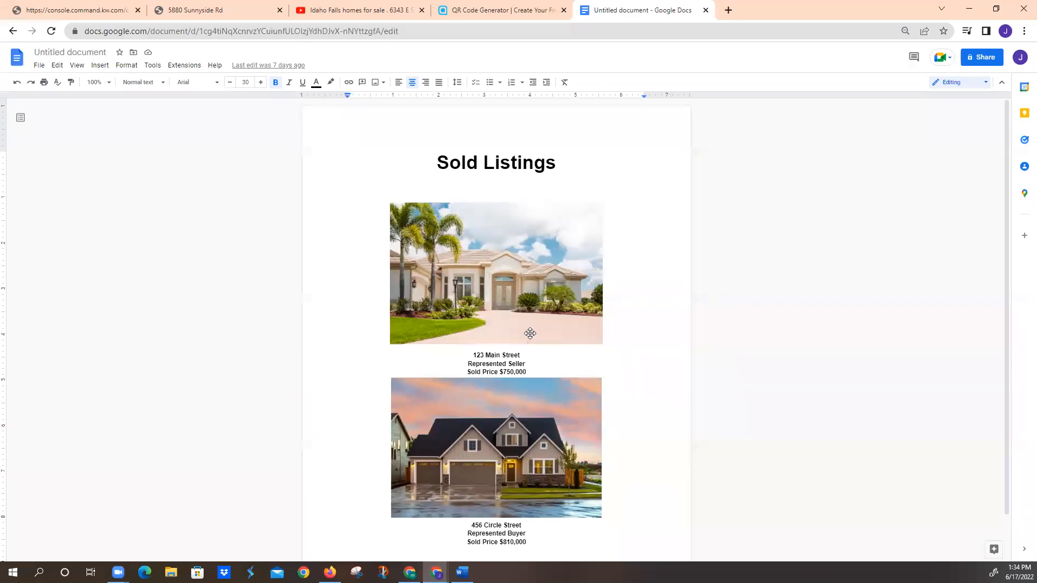
Step: Look through the Sold Listings document, then select and copy all of its text and images
{"action": "scroll", "coordinate": [455, 321], "scroll_direction": "down", "scroll_amount": 1}
{"action": "scroll", "coordinate": [455, 321], "scroll_direction": "down", "scroll_amount": 1}
{"action": "scroll", "coordinate": [454, 320], "scroll_direction": "up", "scroll_amount": 1}
{"action": "key", "text": "ctrl+a"}
{"action": "key", "text": "ctrl+c"}
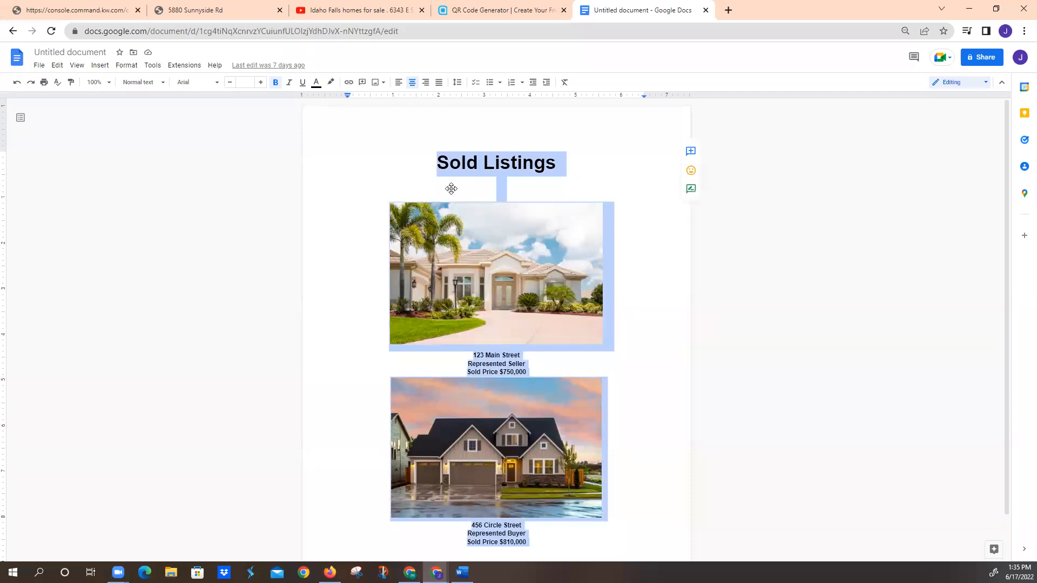
Step: Add a Text content block to the new landing page and replace its placeholder text with the copied Sold Listings content
{"action": "left_click", "coordinate": [115, 15]}
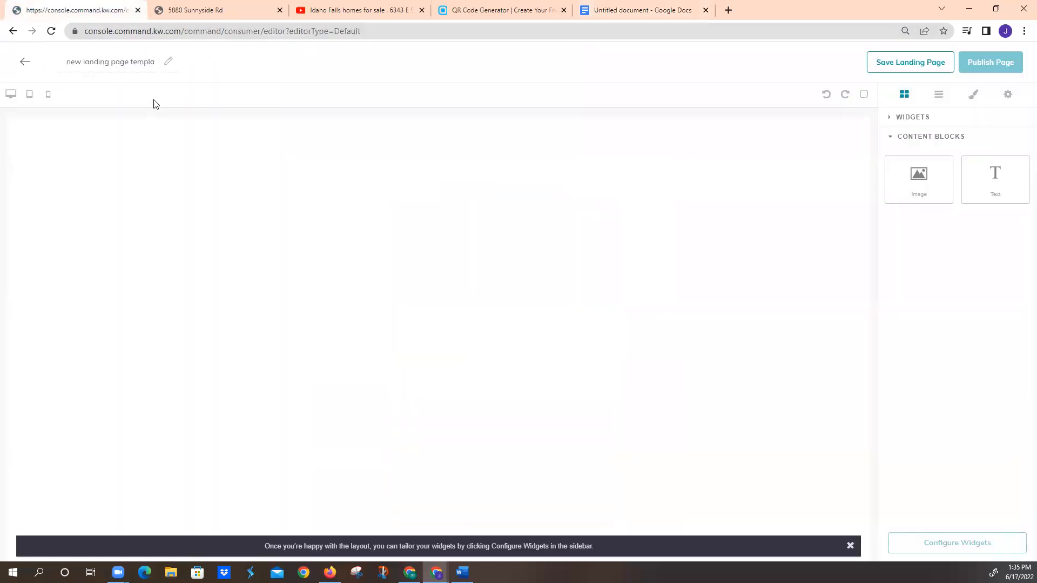
{"action": "left_click_drag", "start_coordinate": [996, 185], "coordinate": [615, 206]}
{"action": "left_click_drag", "start_coordinate": [93, 128], "coordinate": [3, 122]}
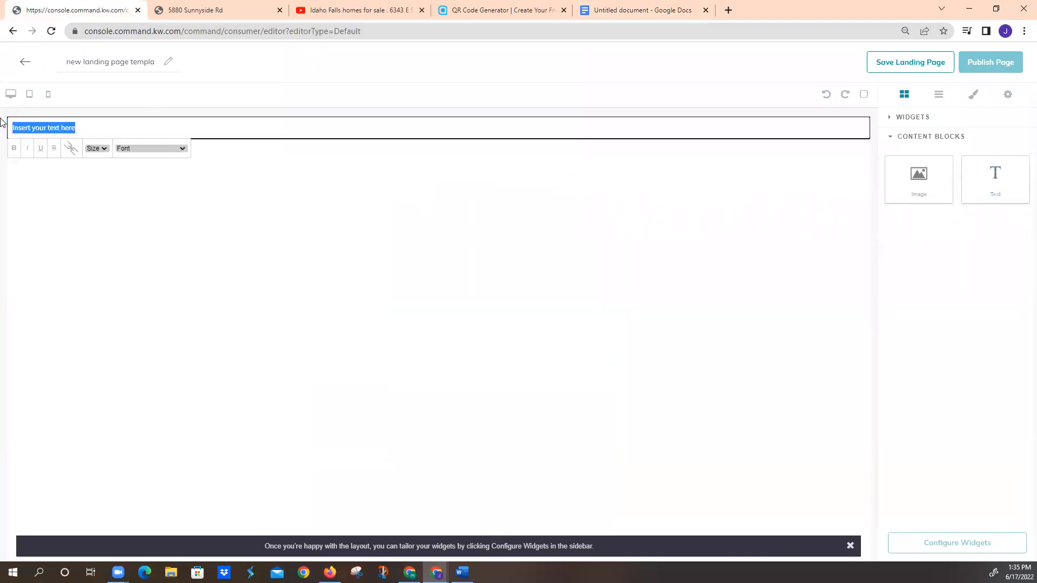
{"action": "key", "text": "ctrl+v"}
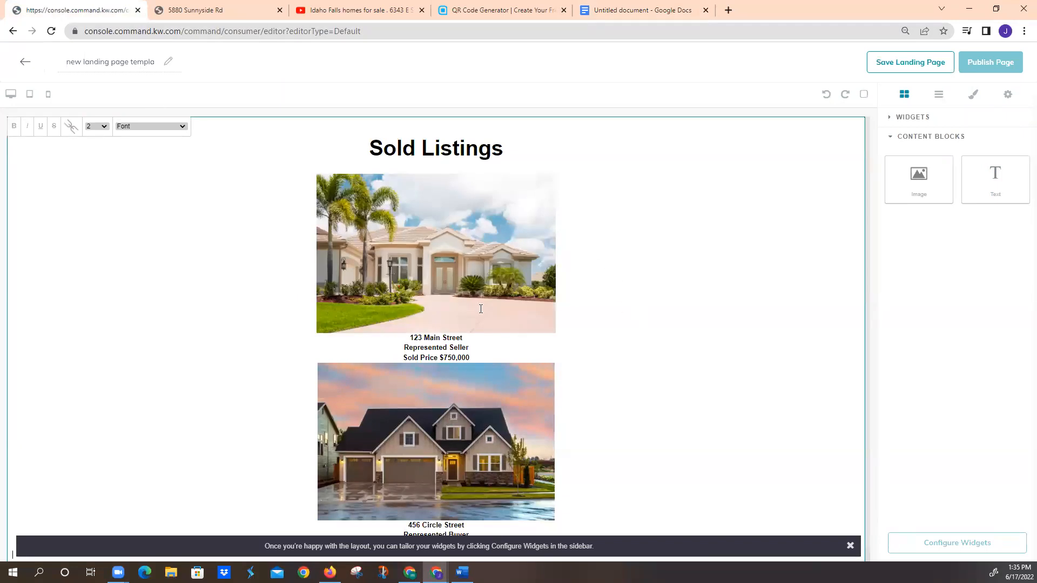
{"action": "scroll", "coordinate": [643, 374], "scroll_direction": "down", "scroll_amount": 1}
{"action": "scroll", "coordinate": [680, 389], "scroll_direction": "up", "scroll_amount": 1}
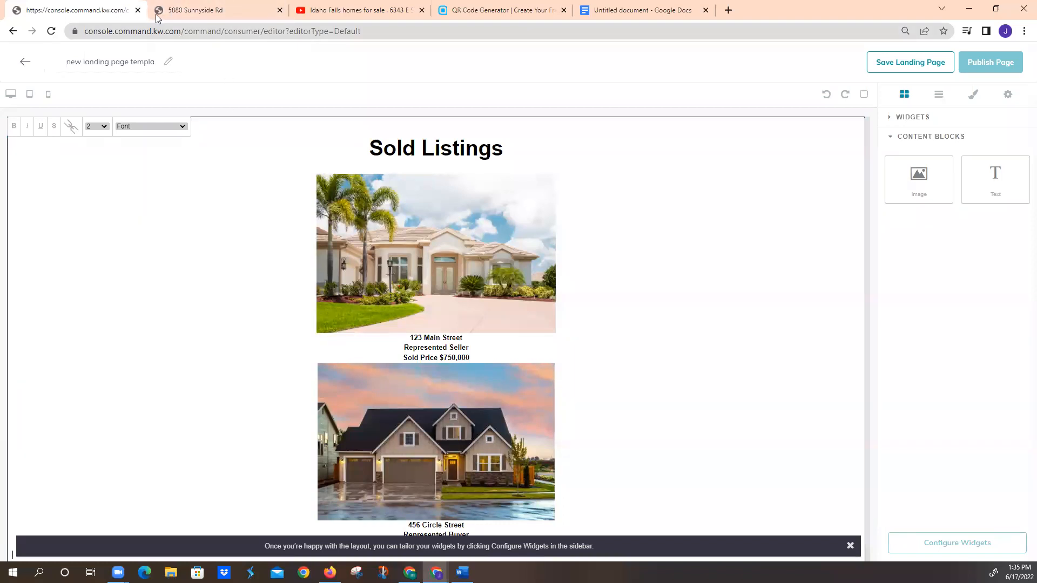
{"action": "left_click", "coordinate": [178, 11]}
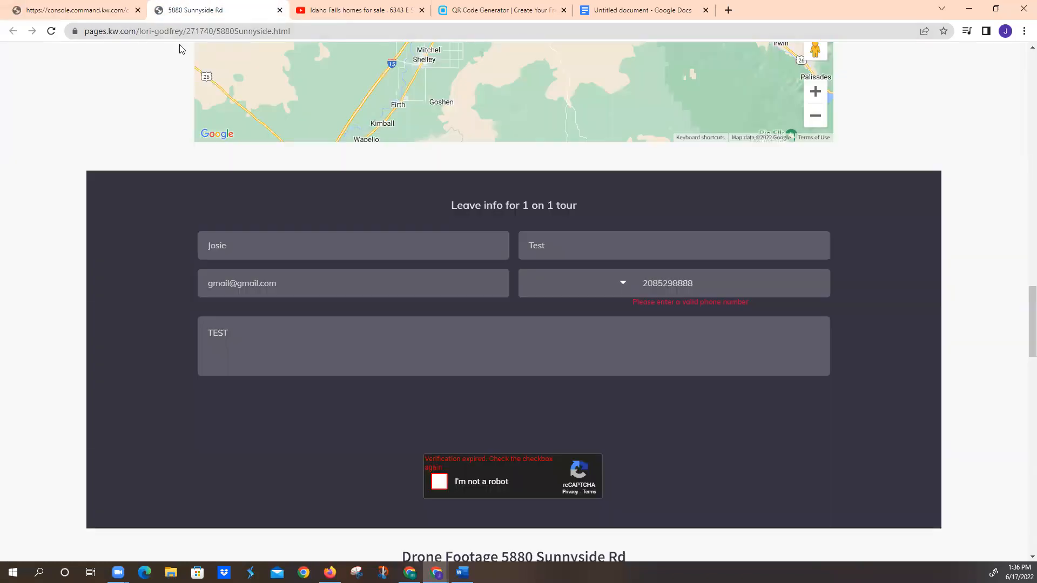
{"action": "scroll", "coordinate": [182, 47], "scroll_direction": "up", "scroll_amount": 10}
{"action": "scroll", "coordinate": [182, 47], "scroll_direction": "up", "scroll_amount": 10}
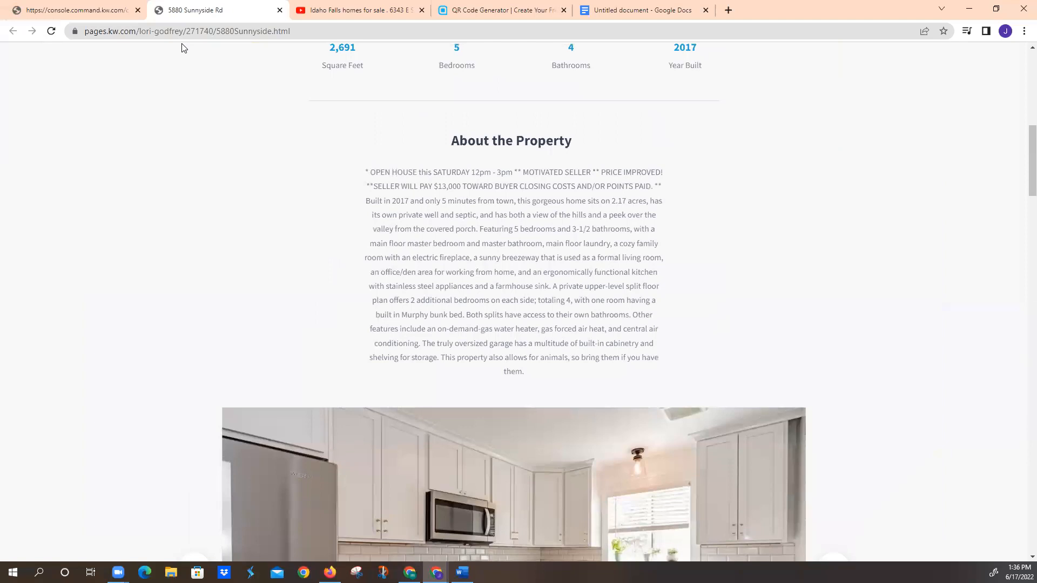
{"action": "left_click", "coordinate": [254, 32]}
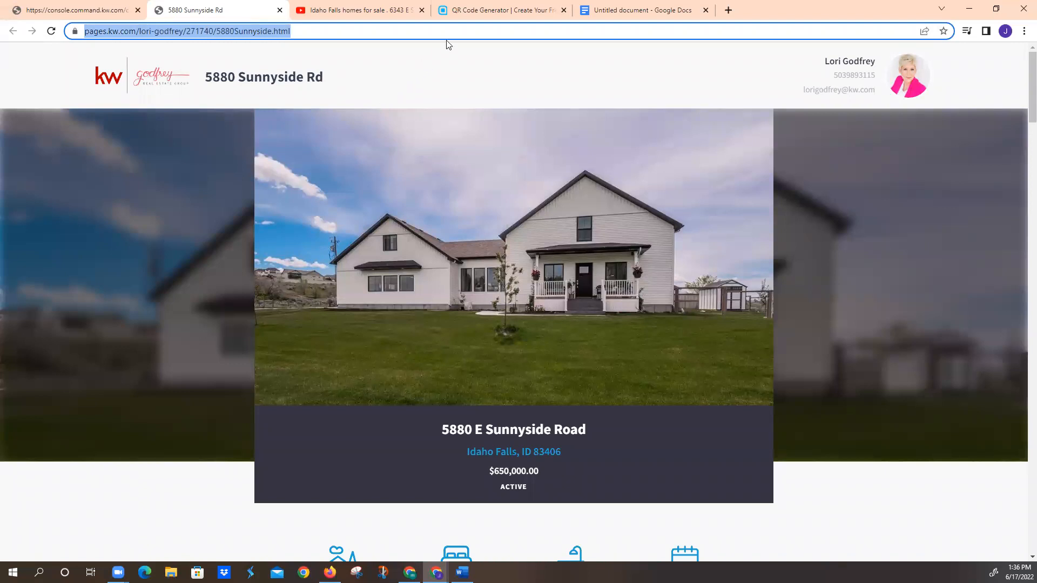
{"action": "left_click", "coordinate": [473, 15]}
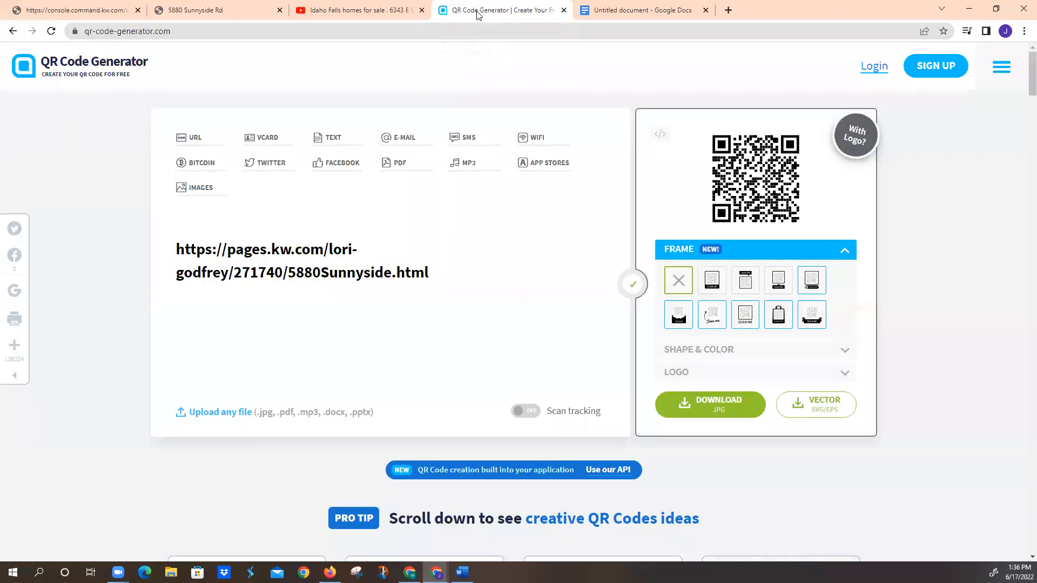
{"action": "left_click", "coordinate": [169, 31]}
{"action": "left_click_drag", "start_coordinate": [429, 273], "coordinate": [164, 252]}
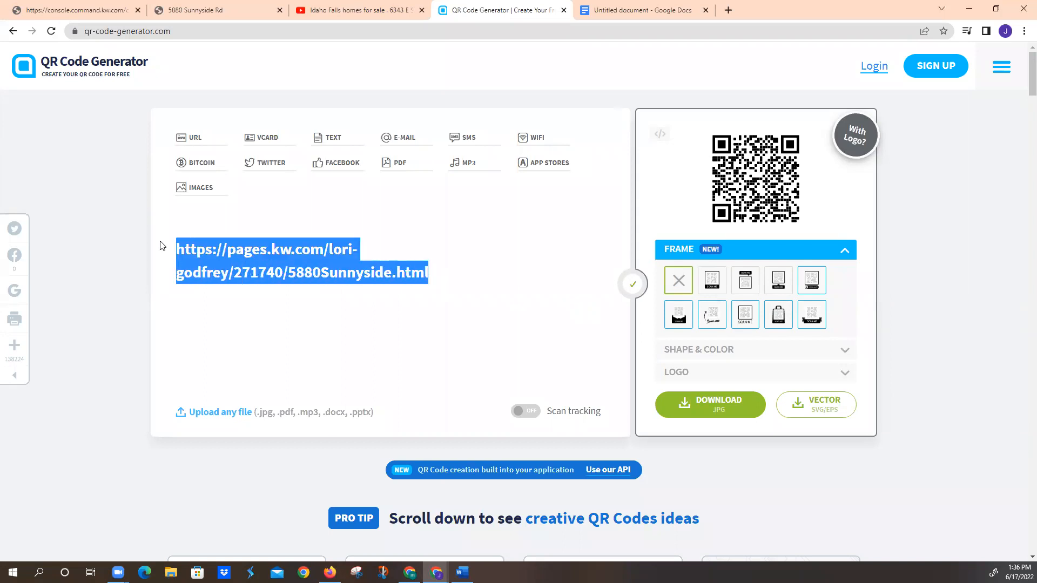
{"action": "key", "text": "BackSpace"}
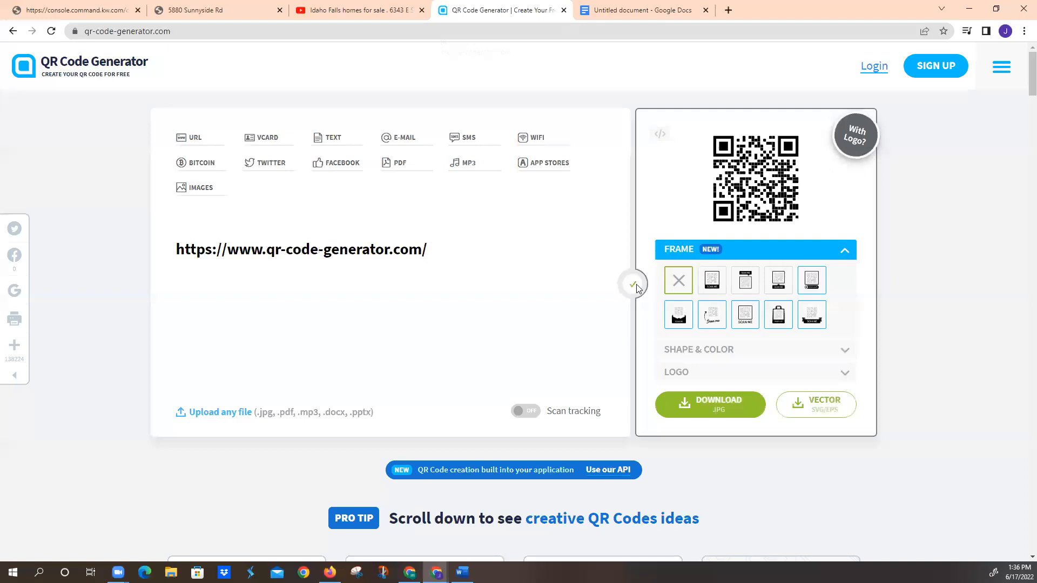
Step: Download the generated QR code as an image and open the downloaded file
{"action": "left_click", "coordinate": [682, 401]}
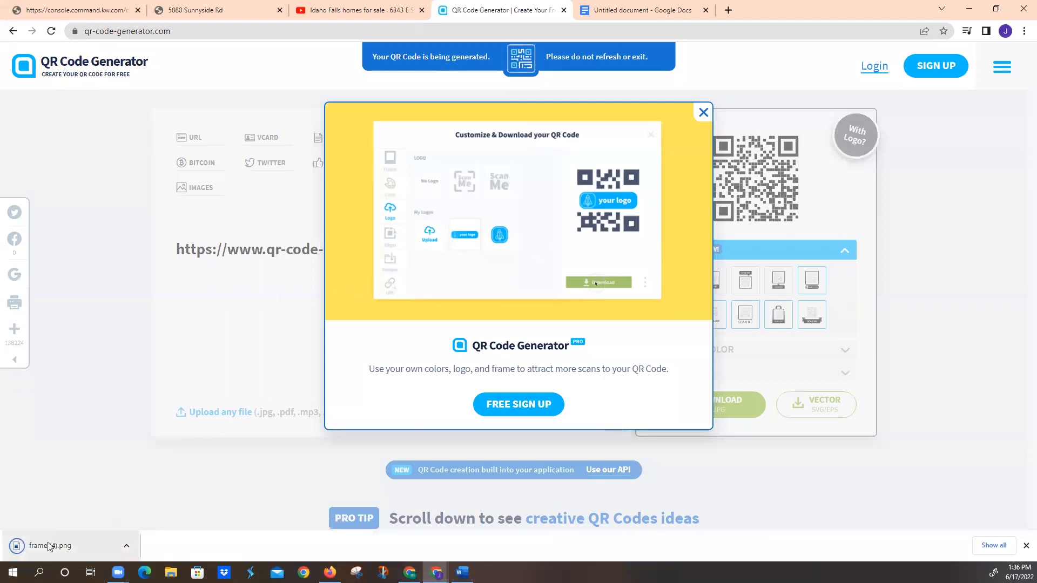
{"action": "left_click", "coordinate": [128, 545]}
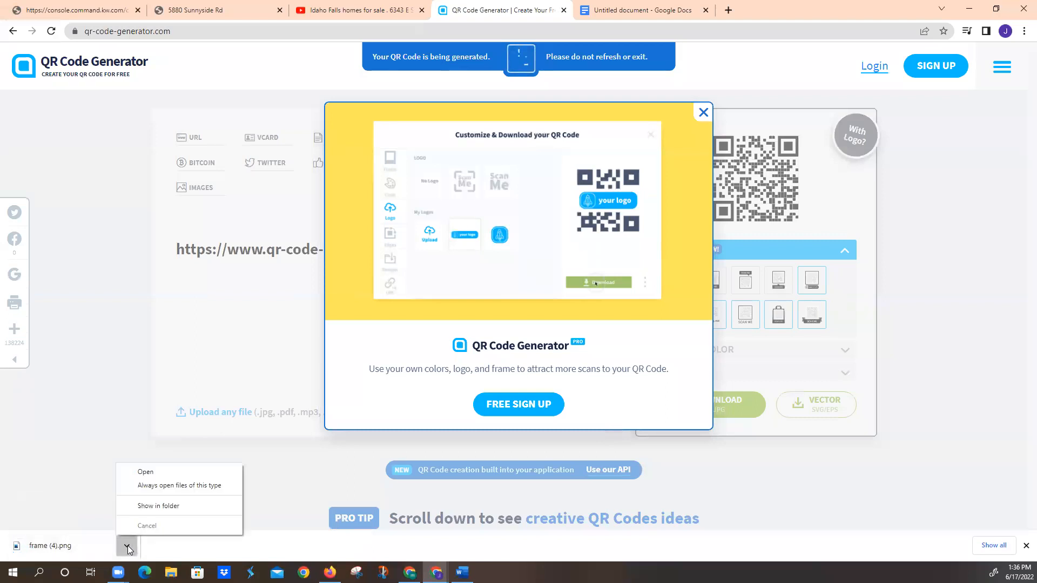
{"action": "left_click", "coordinate": [145, 470]}
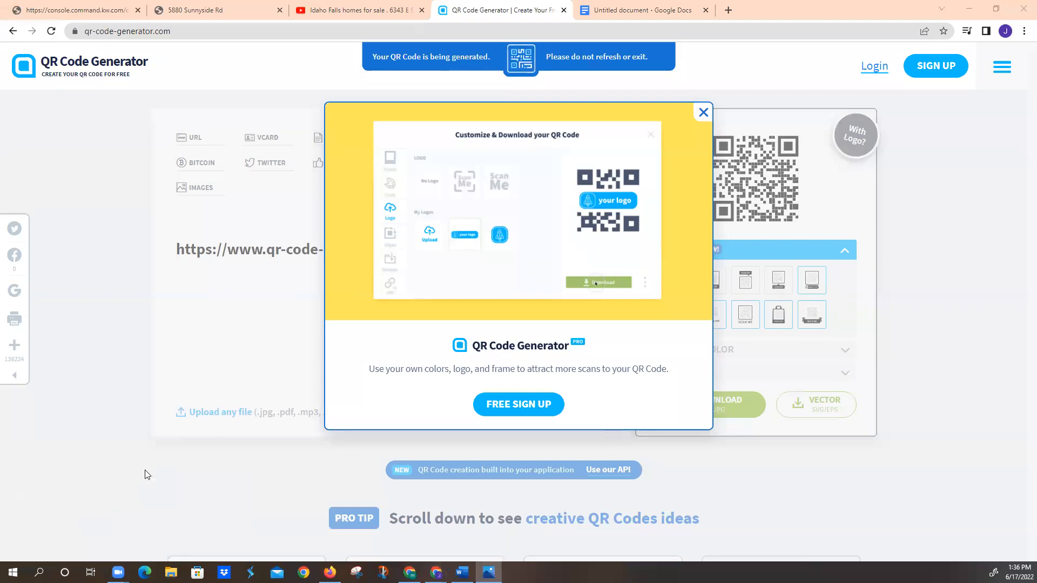